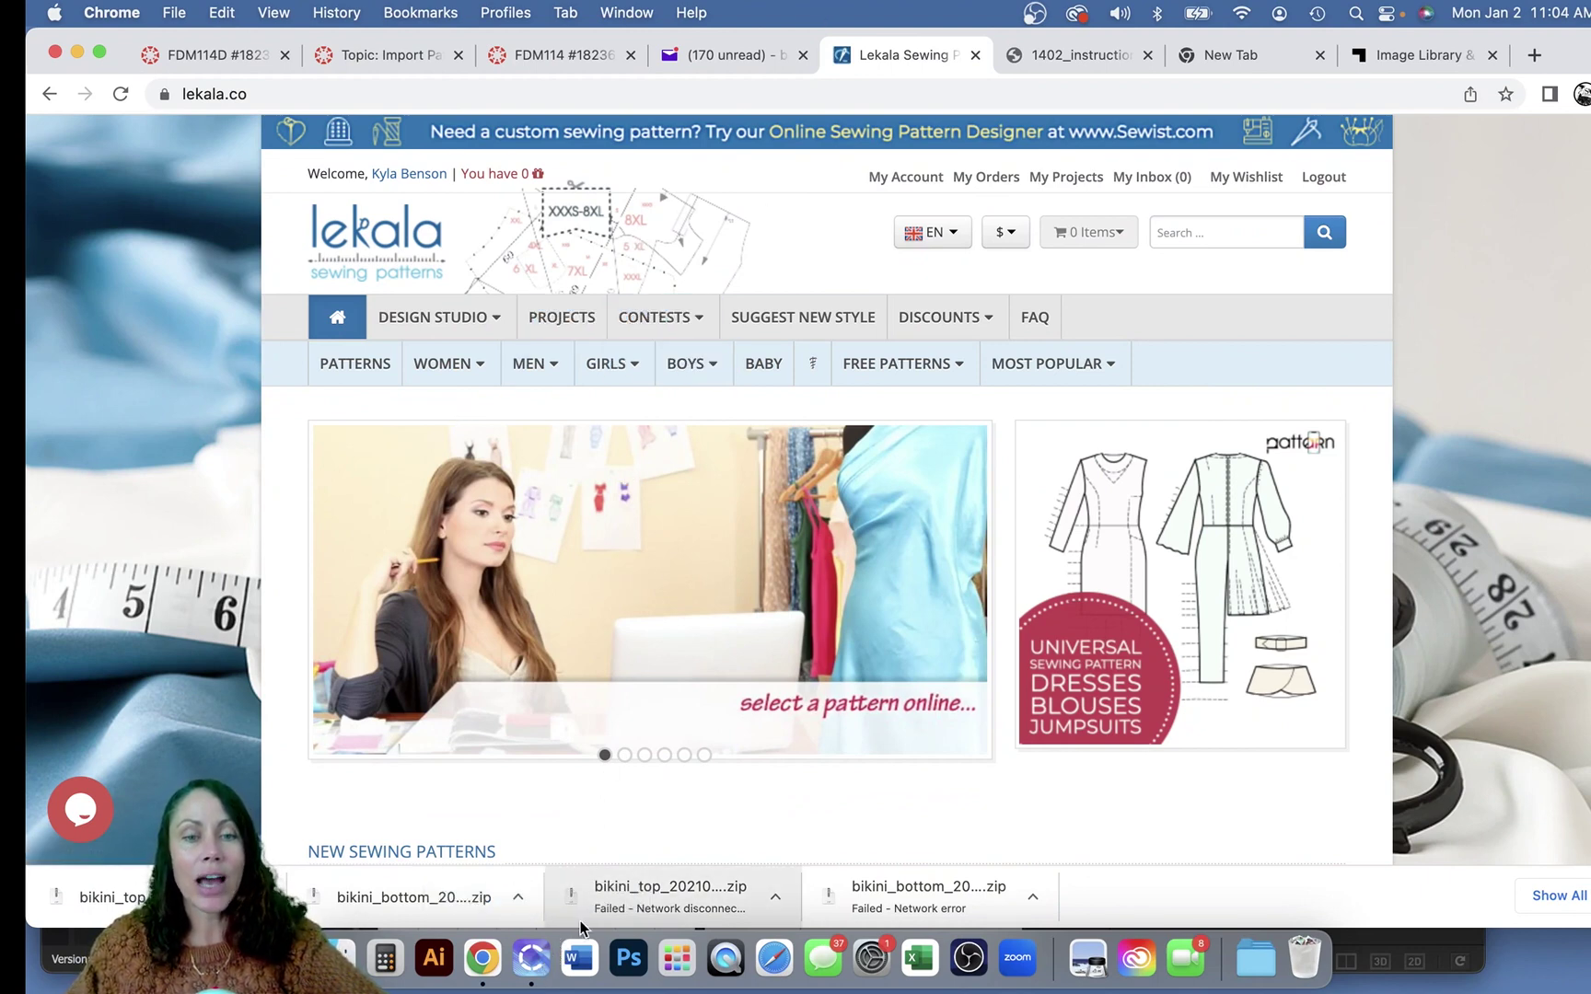
Switch to CLO and maximize its window
left_click(533, 962)
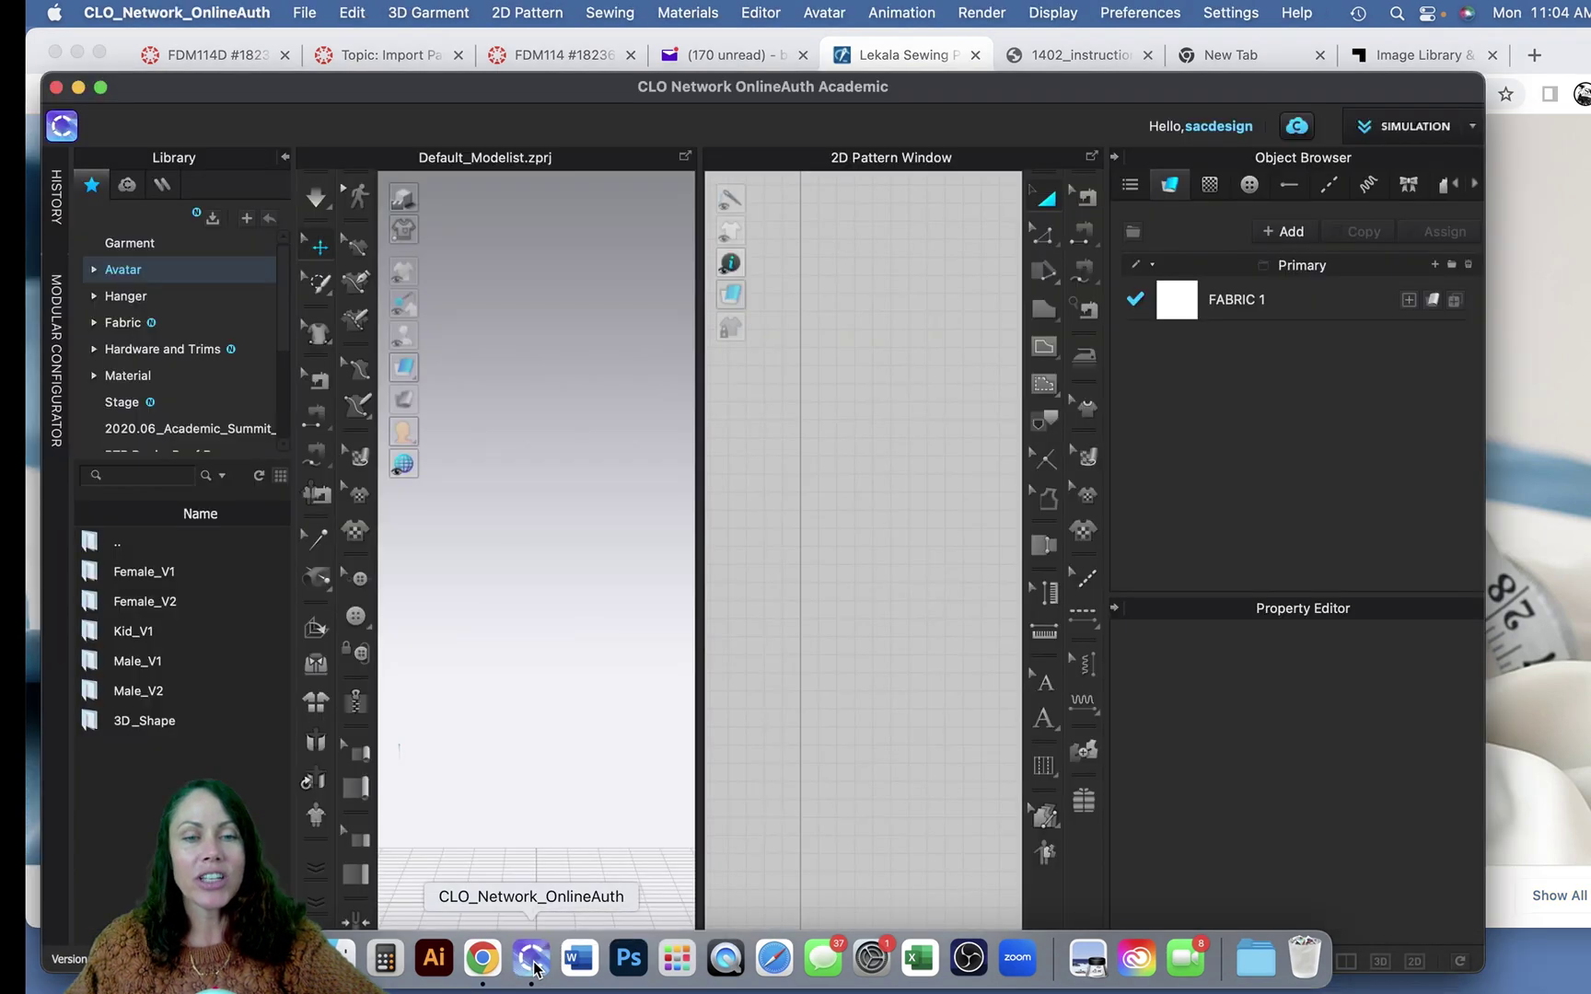
left_click(102, 88)
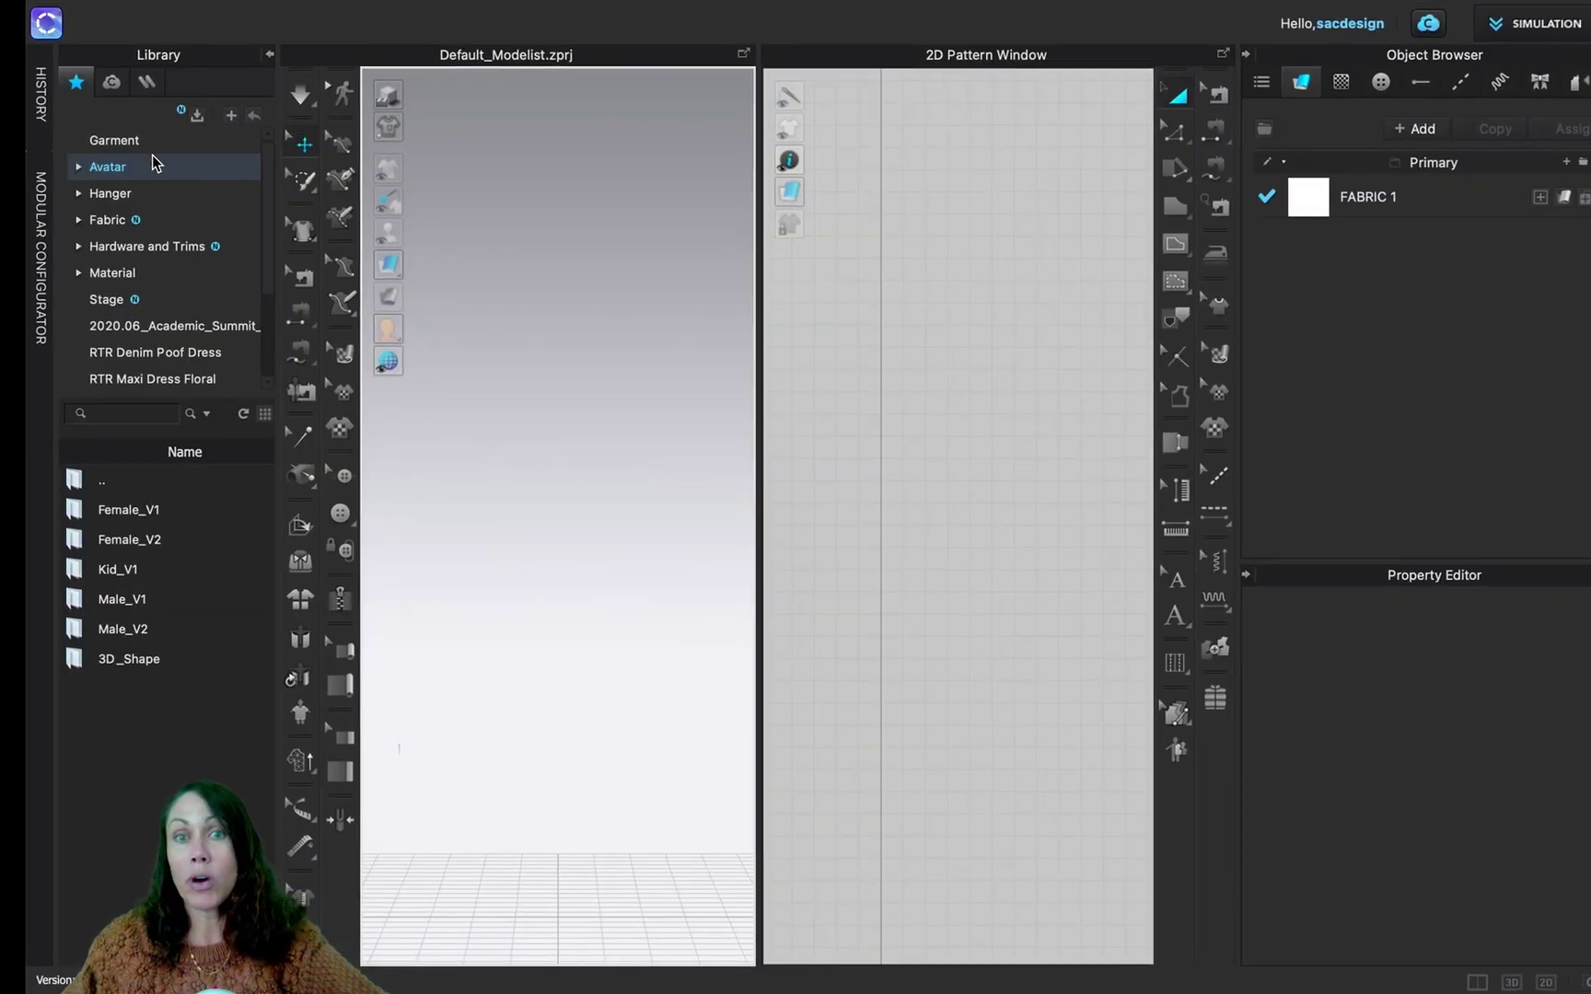
Add the DXF pattern bikini_top_20210901_women.dxf from the Bikini Module 1 Project folder in Downloads, with Auto Scale and no rotation
mouse_move(84, 6)
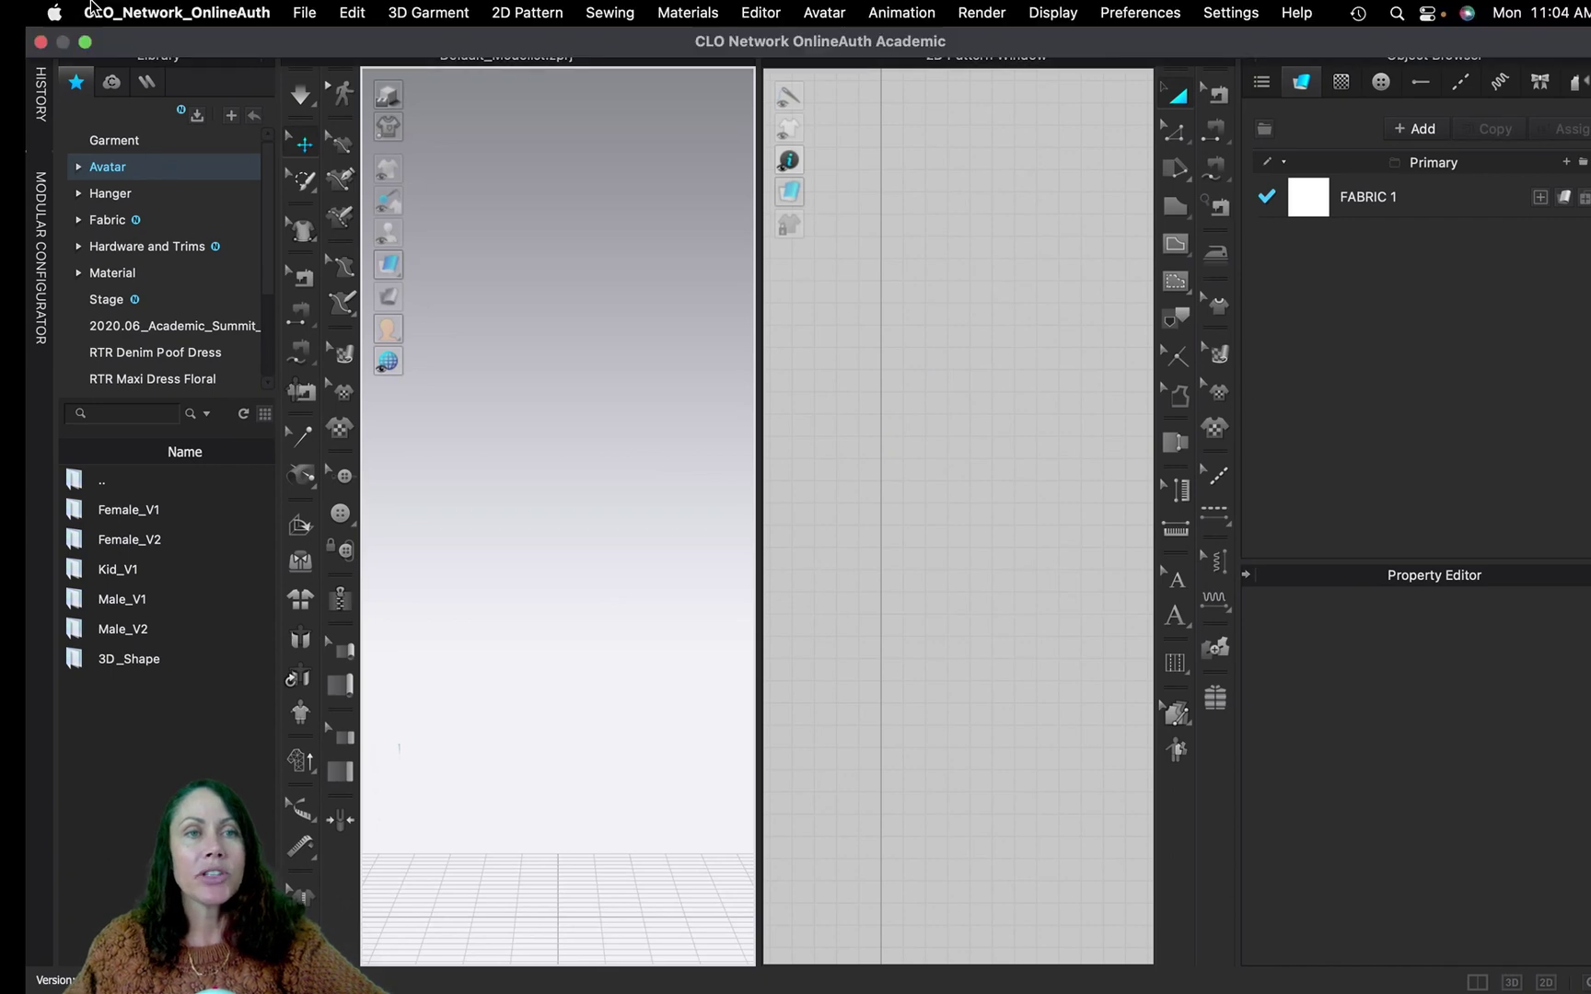
left_click(306, 12)
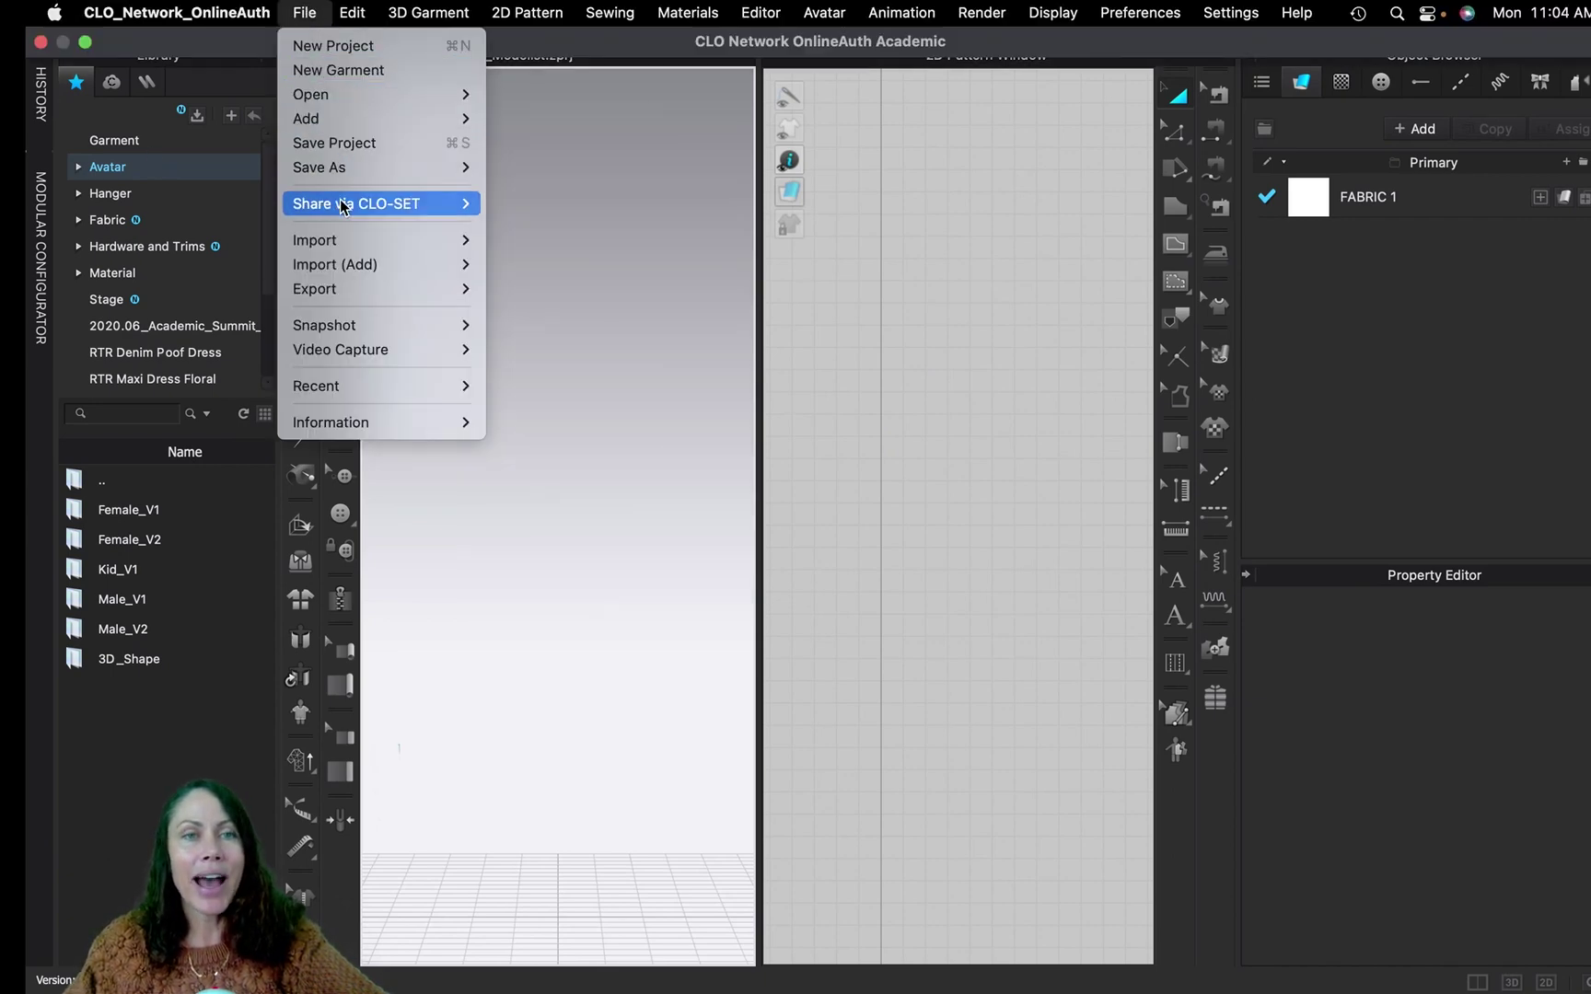
mouse_move(329, 117)
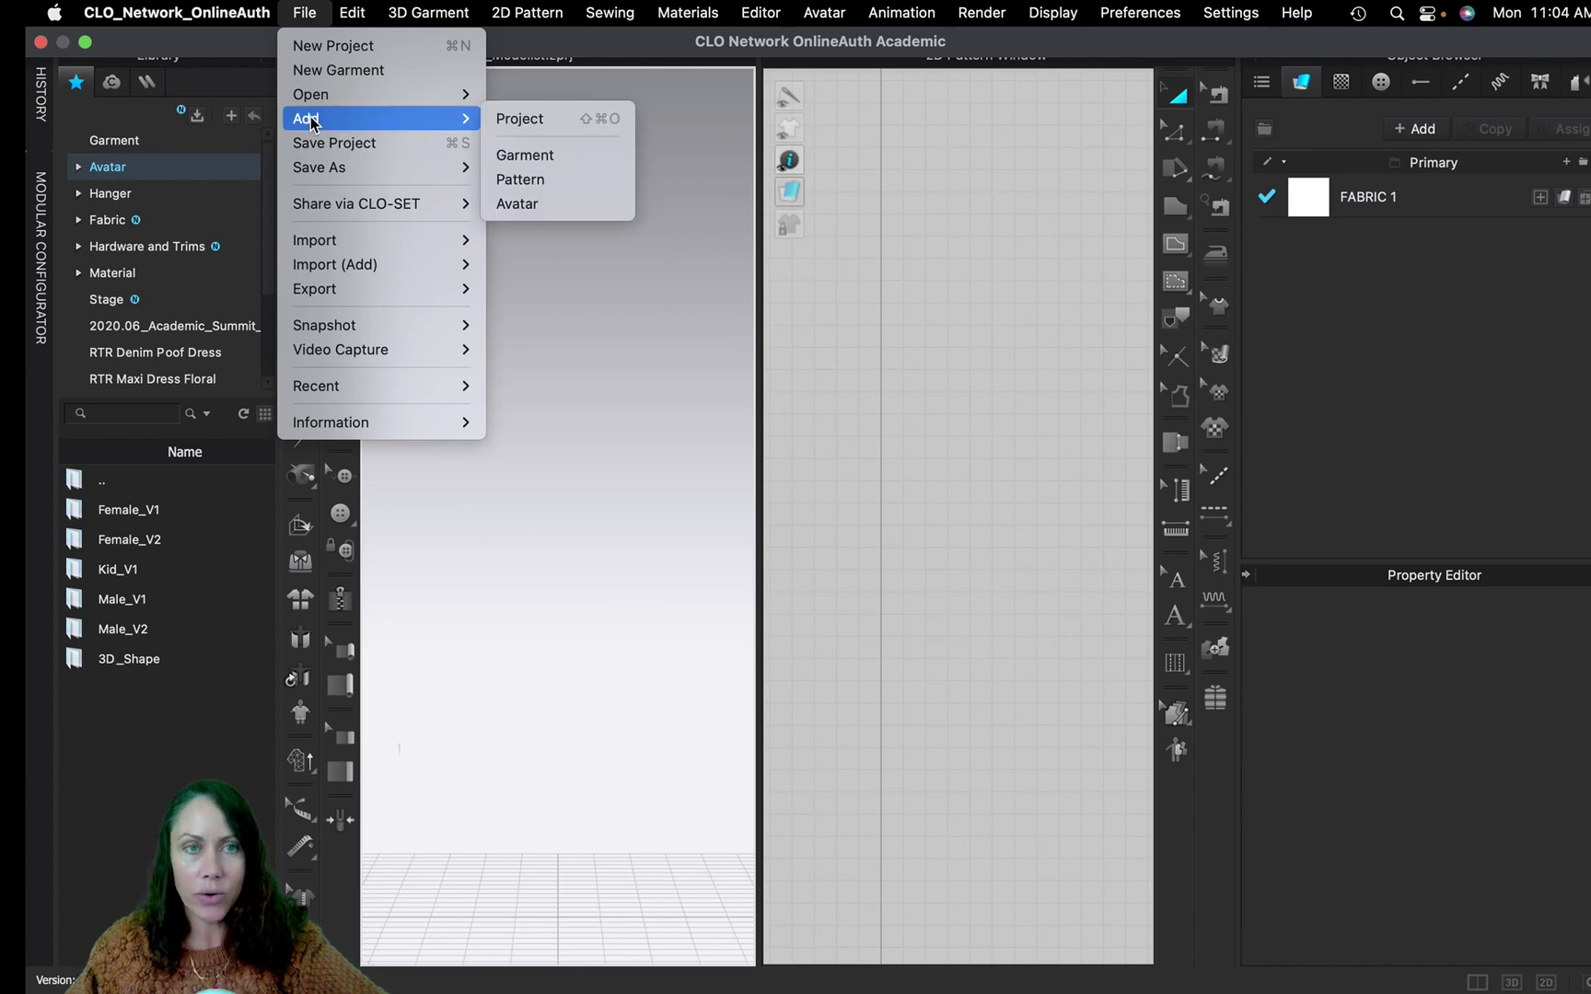
mouse_move(322, 213)
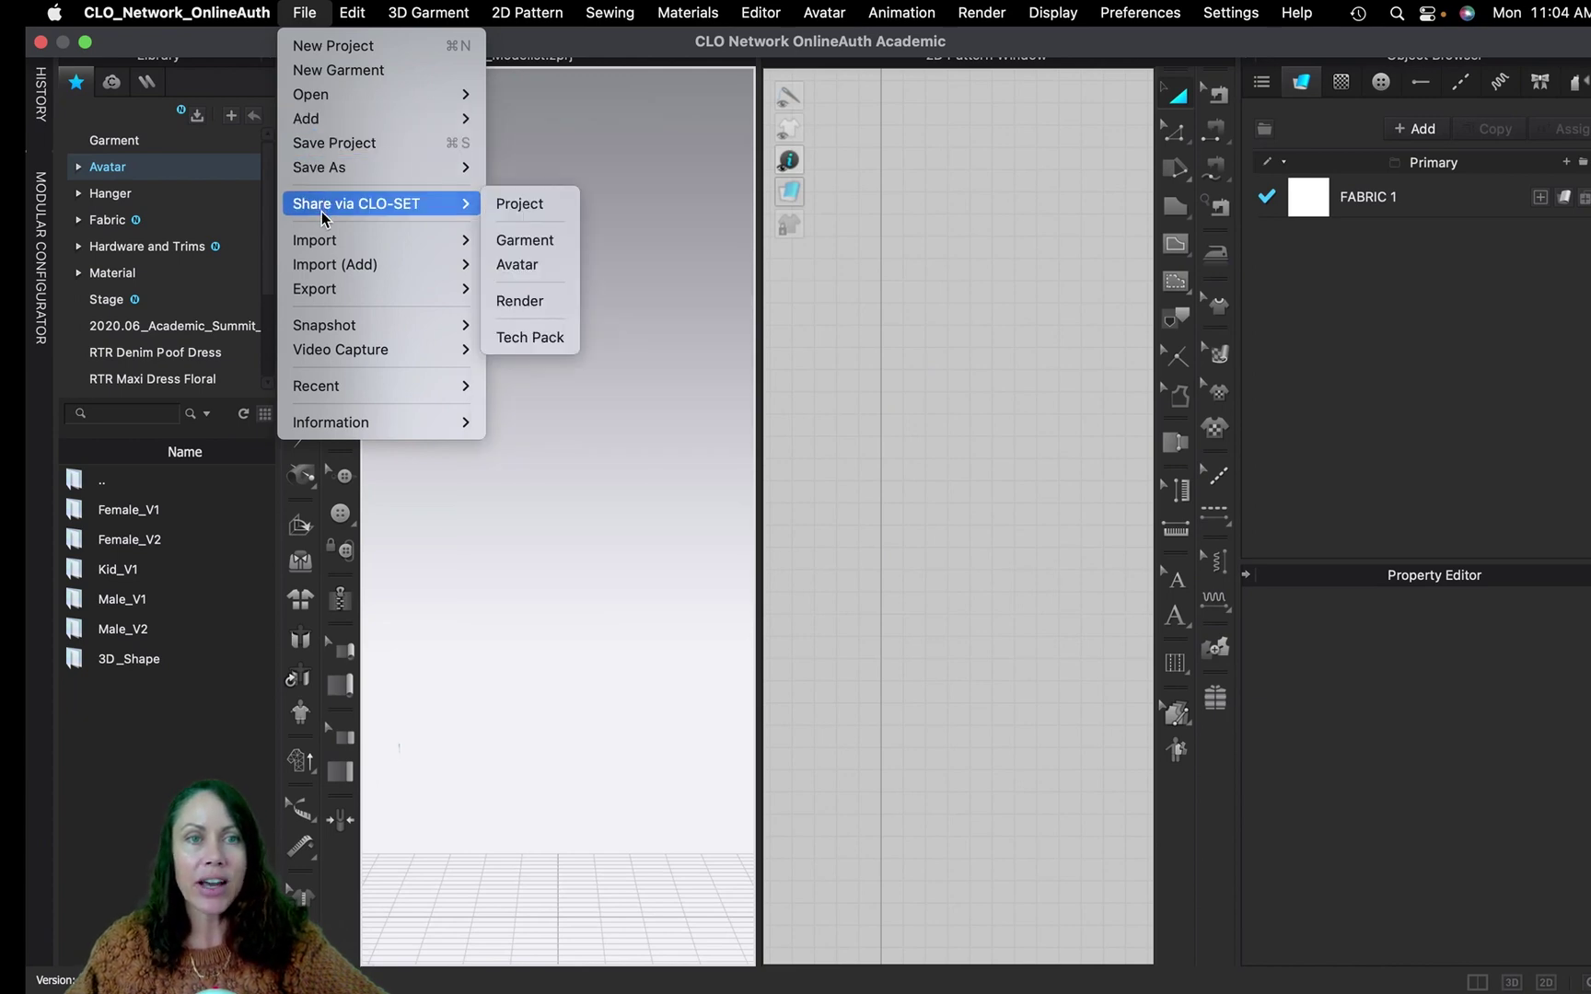
mouse_move(337, 242)
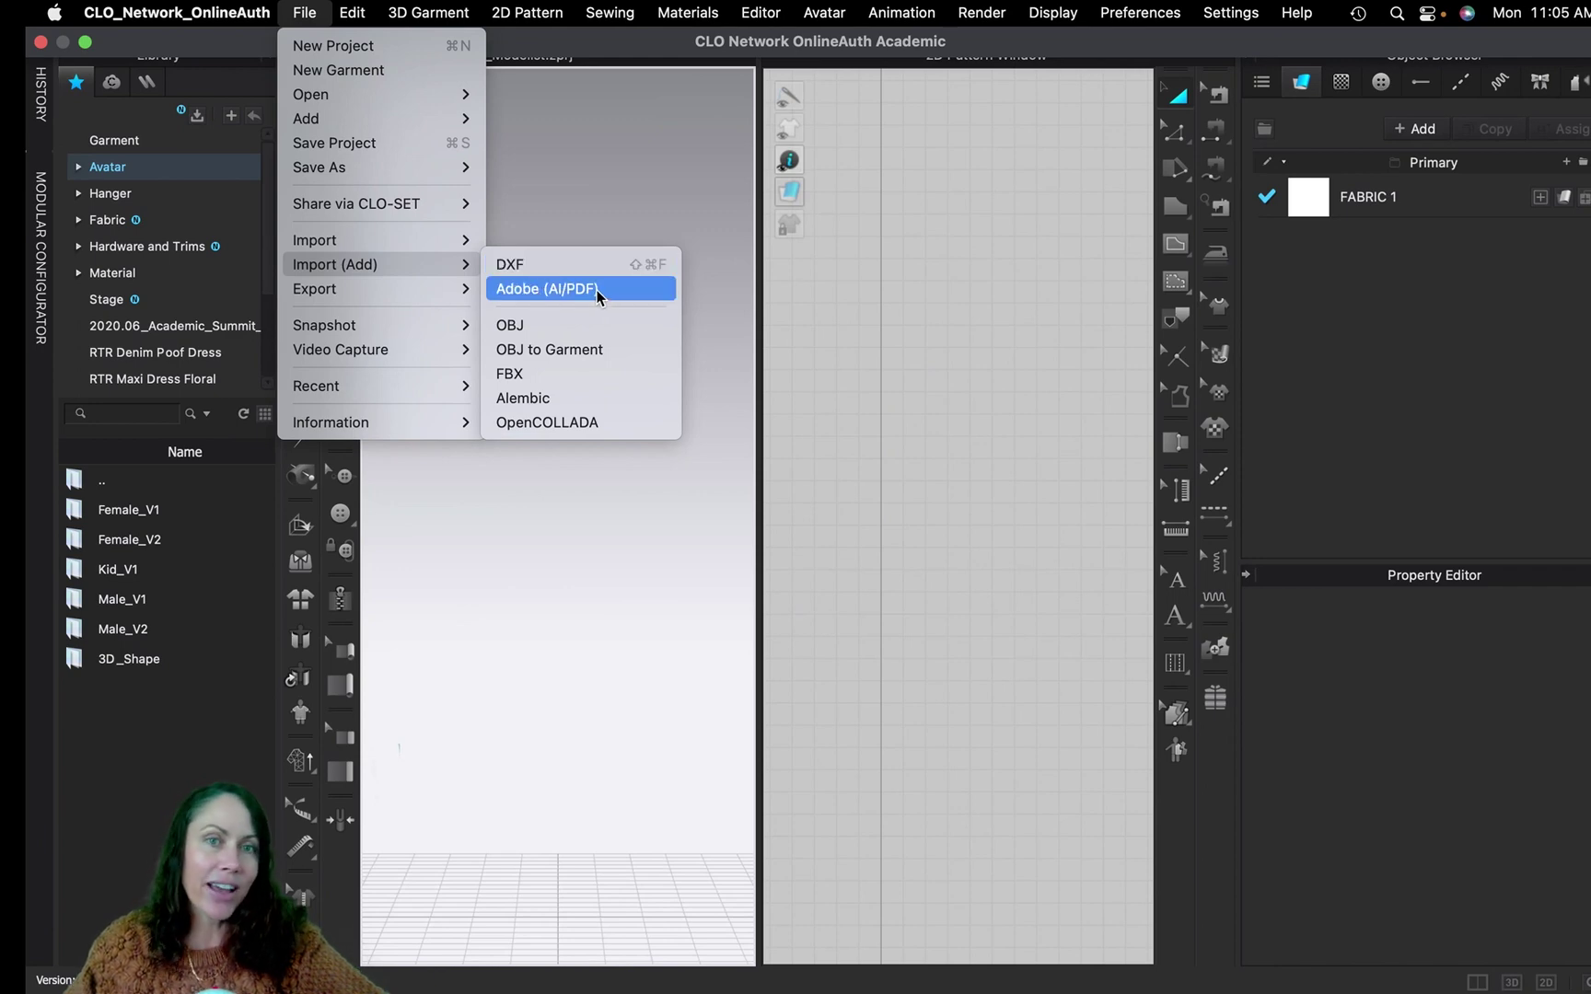
left_click(519, 266)
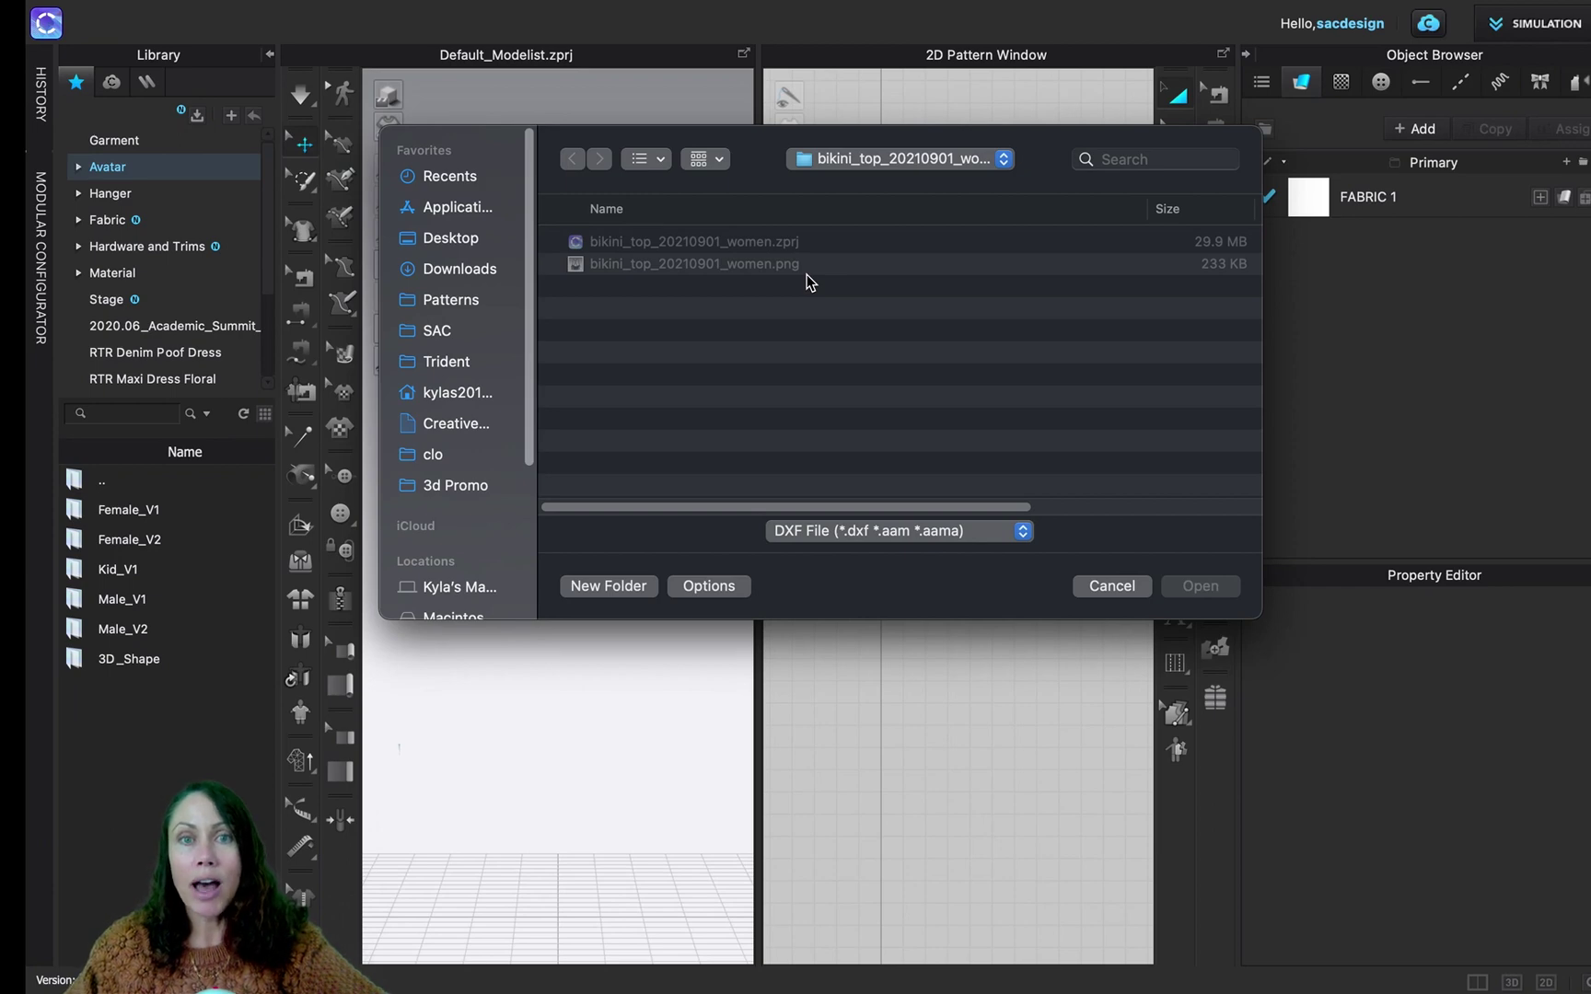
left_click(847, 160)
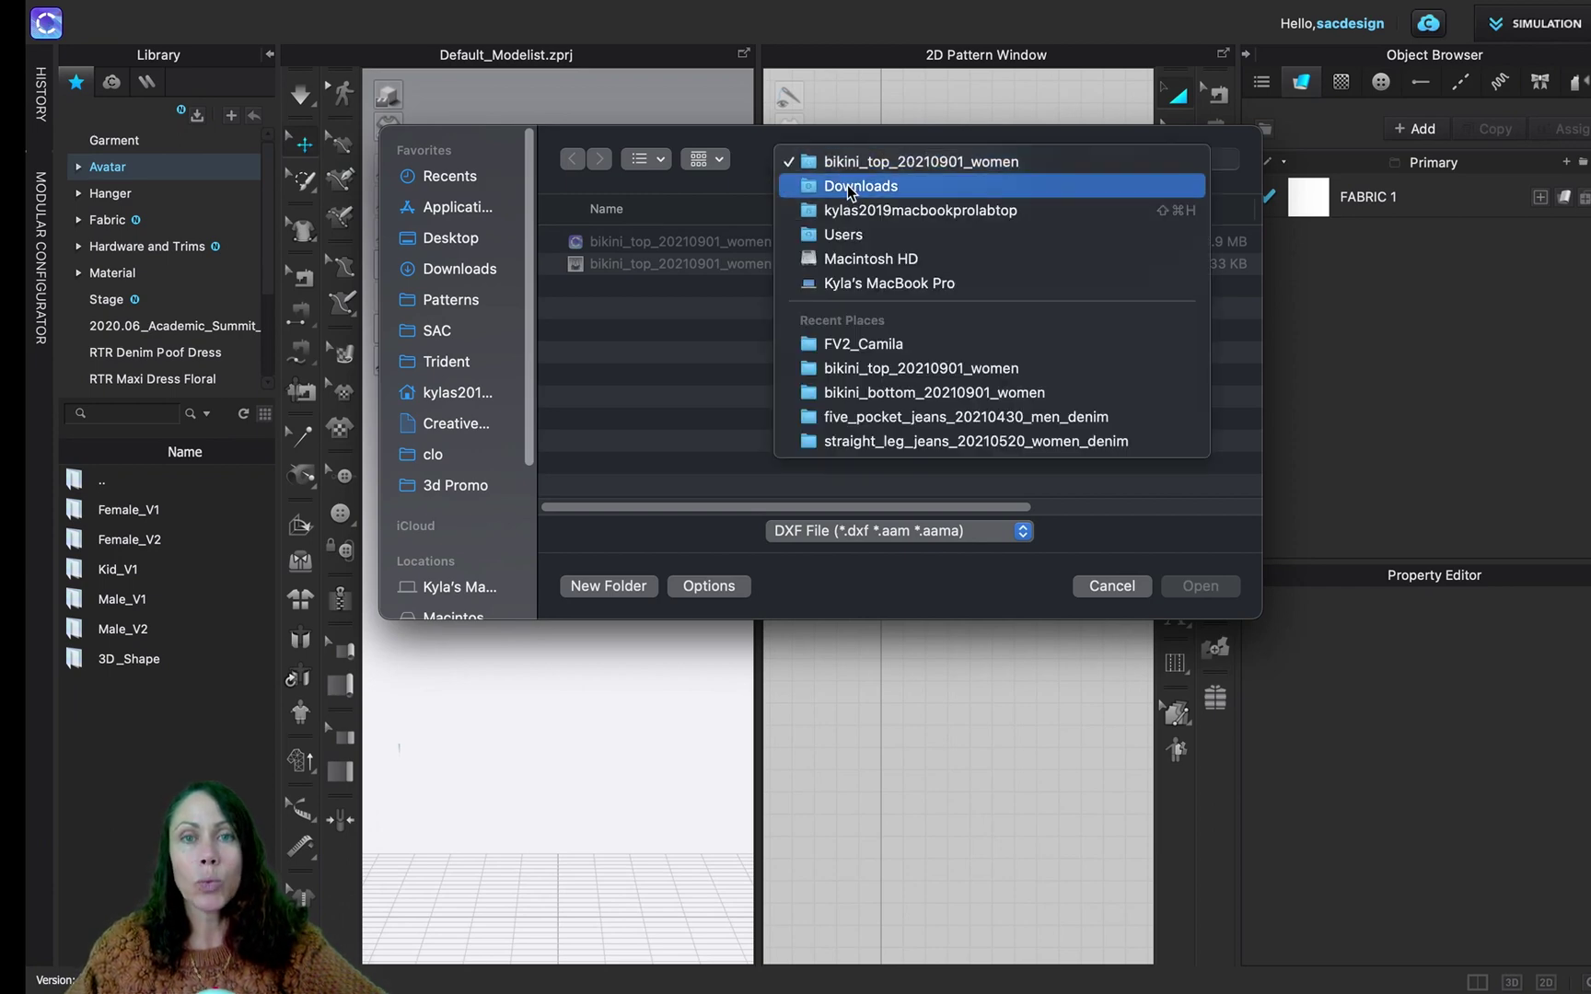
left_click(846, 186)
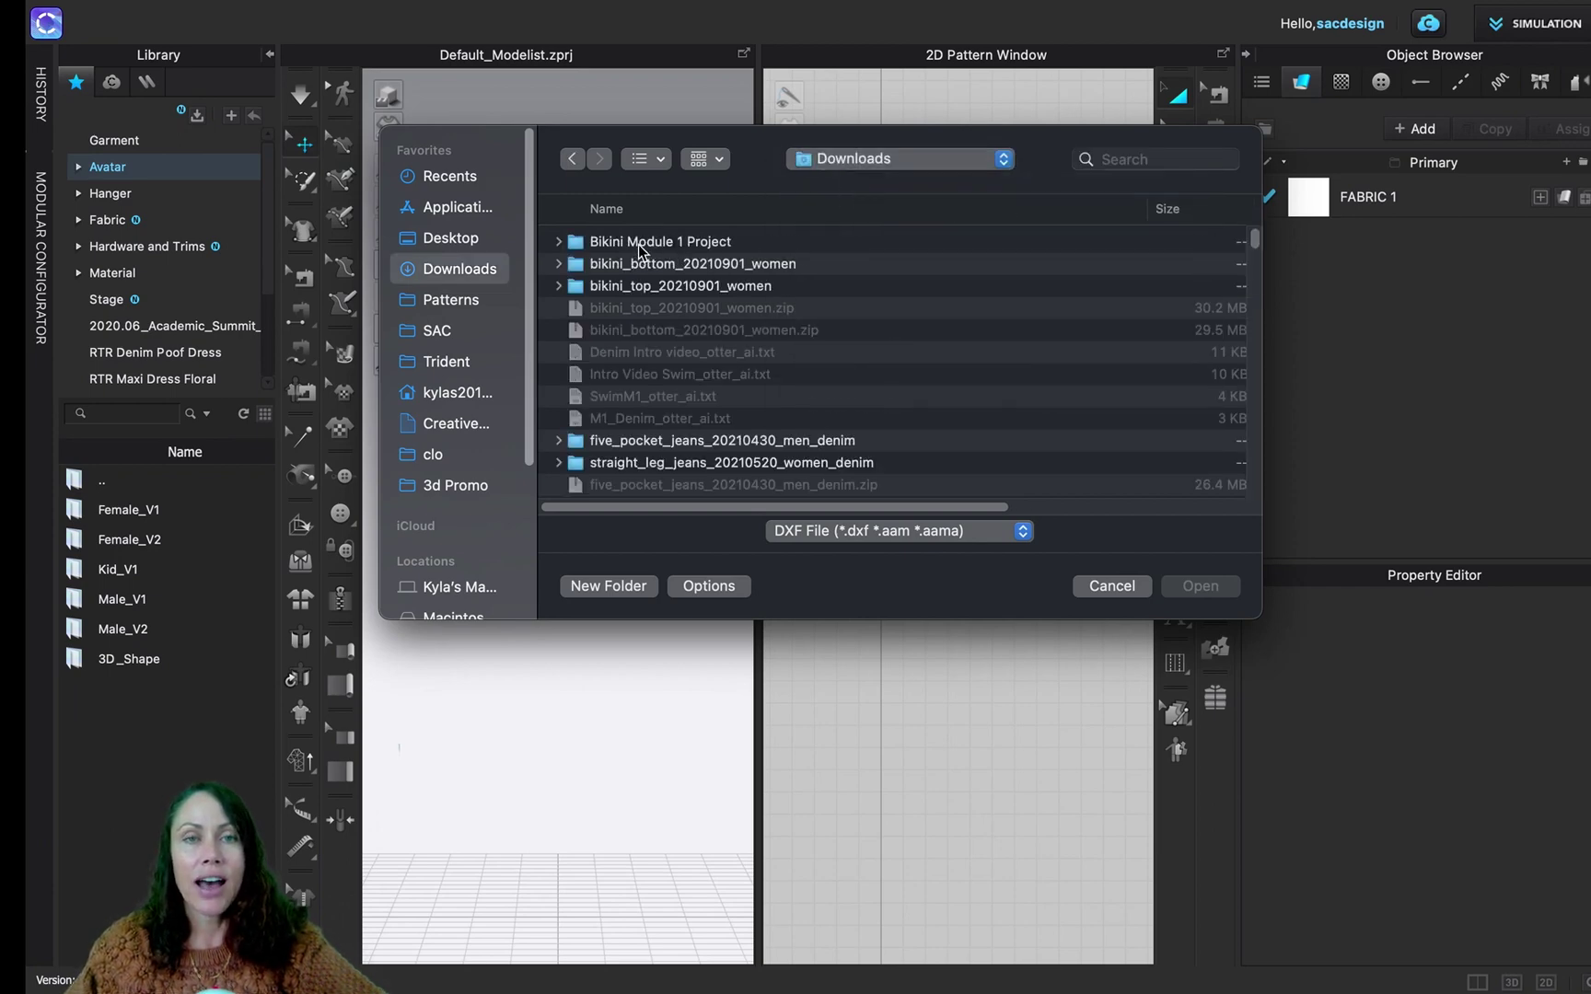
double_click(640, 244)
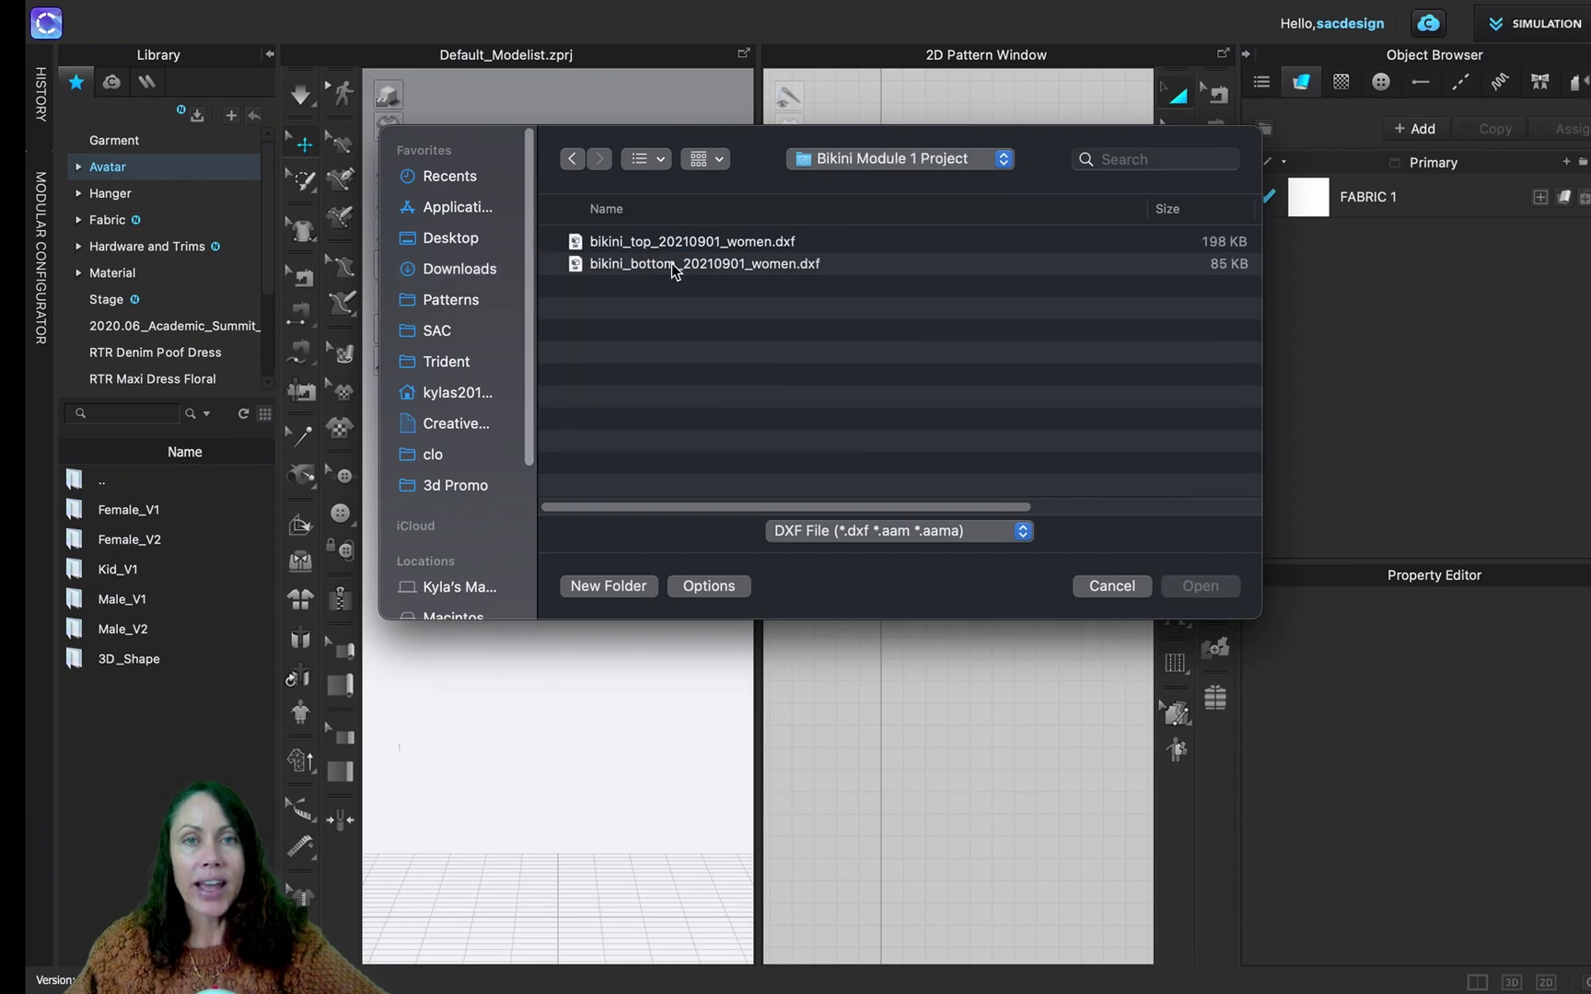
left_click(642, 245)
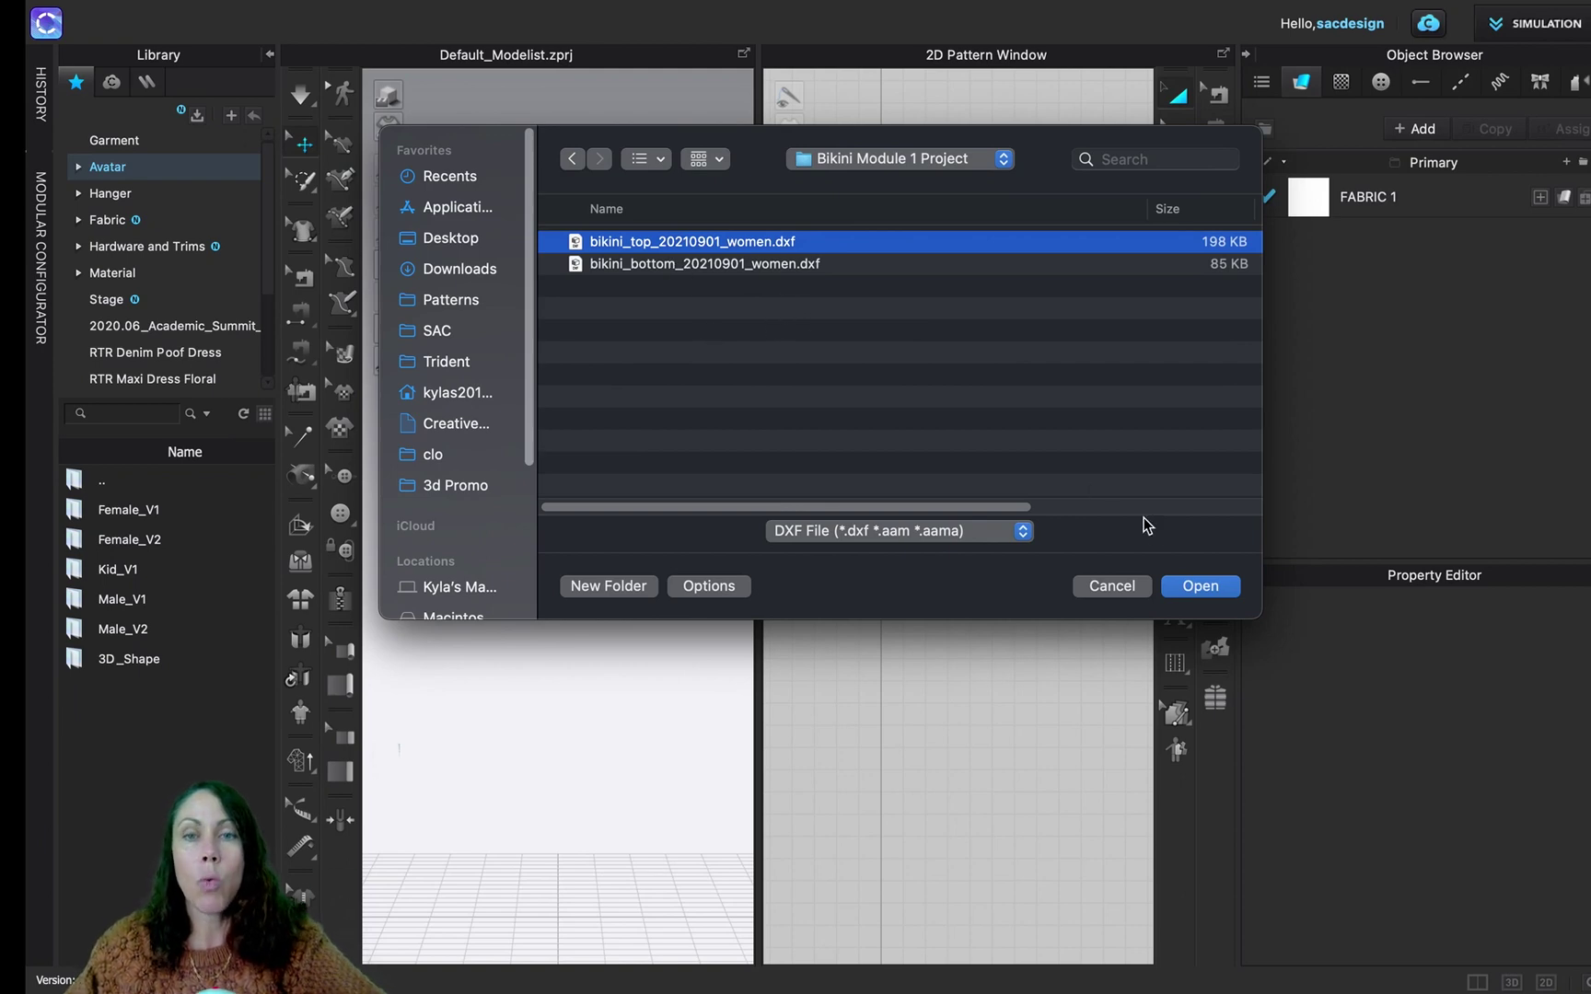
left_click(1201, 589)
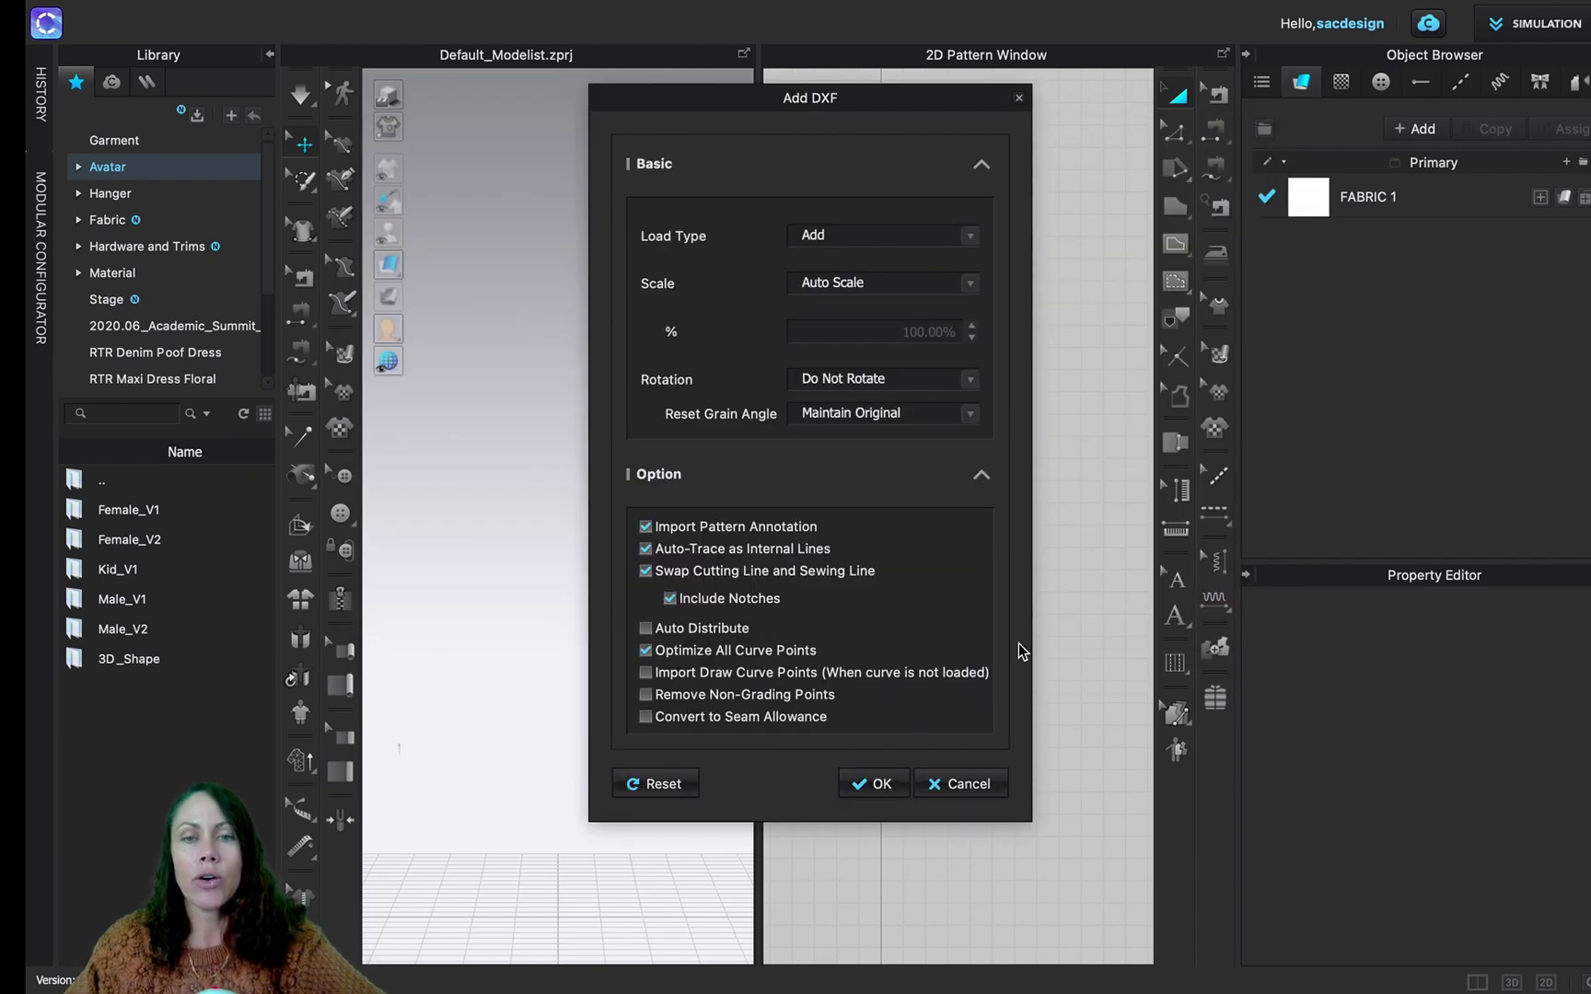
left_click(876, 784)
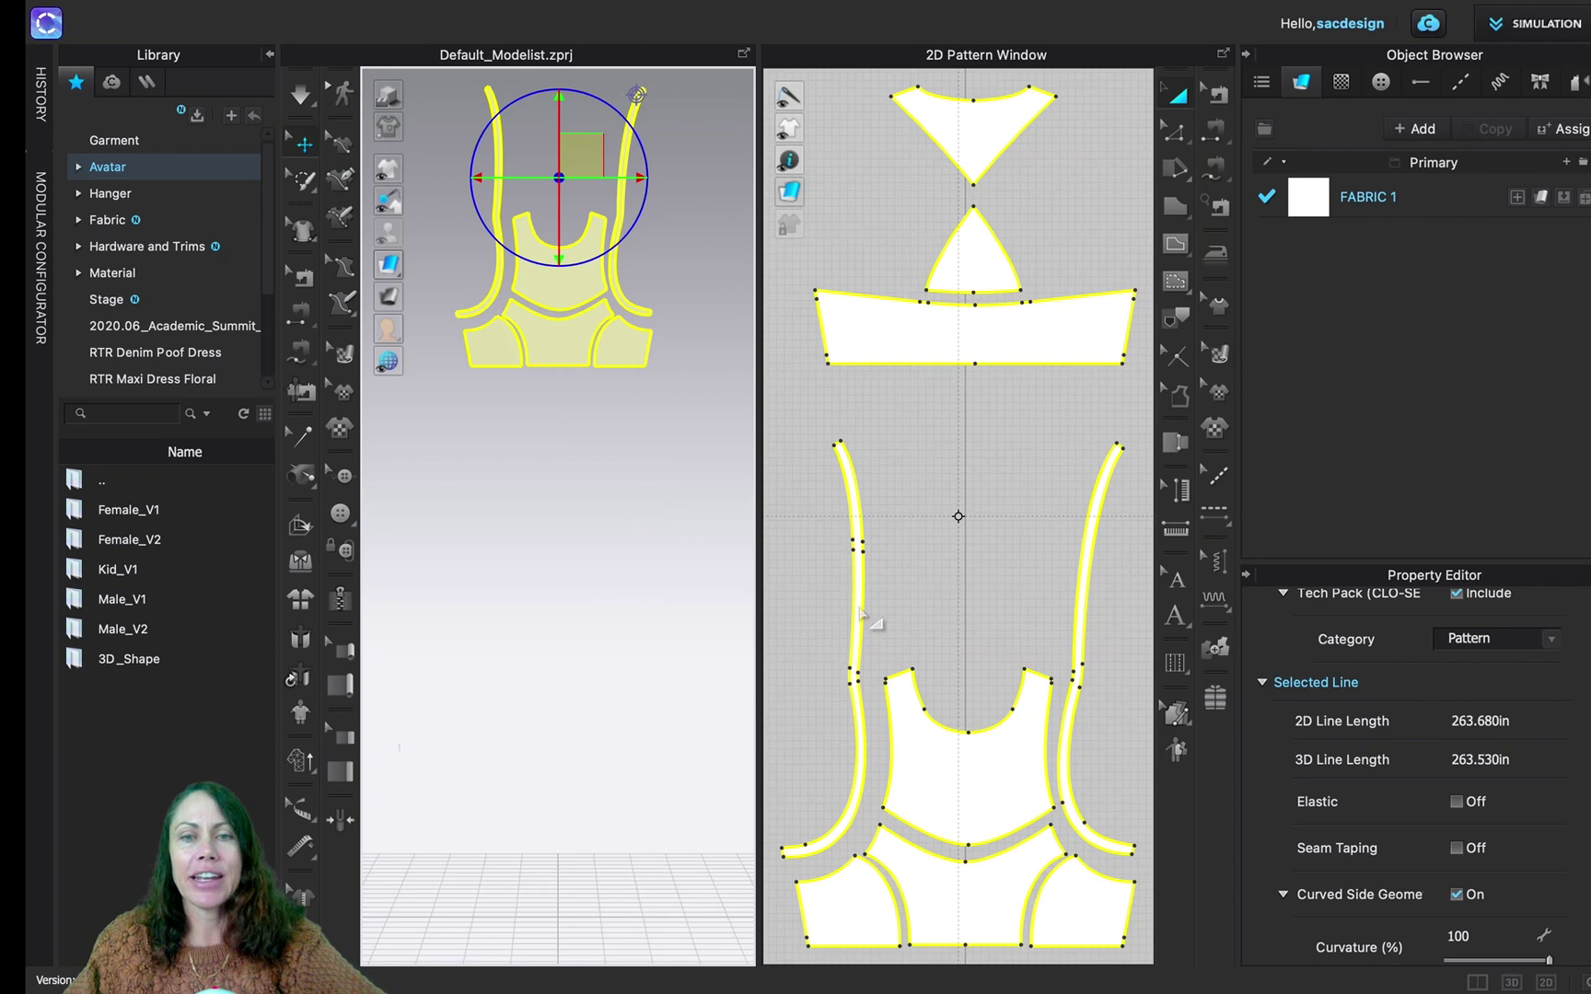
Add the bikini bottom DXF pattern from the same project folder to the workspace, with Auto Scale and no rotation
scroll(926, 600, "down", 5)
scroll(978, 575, "down", 3)
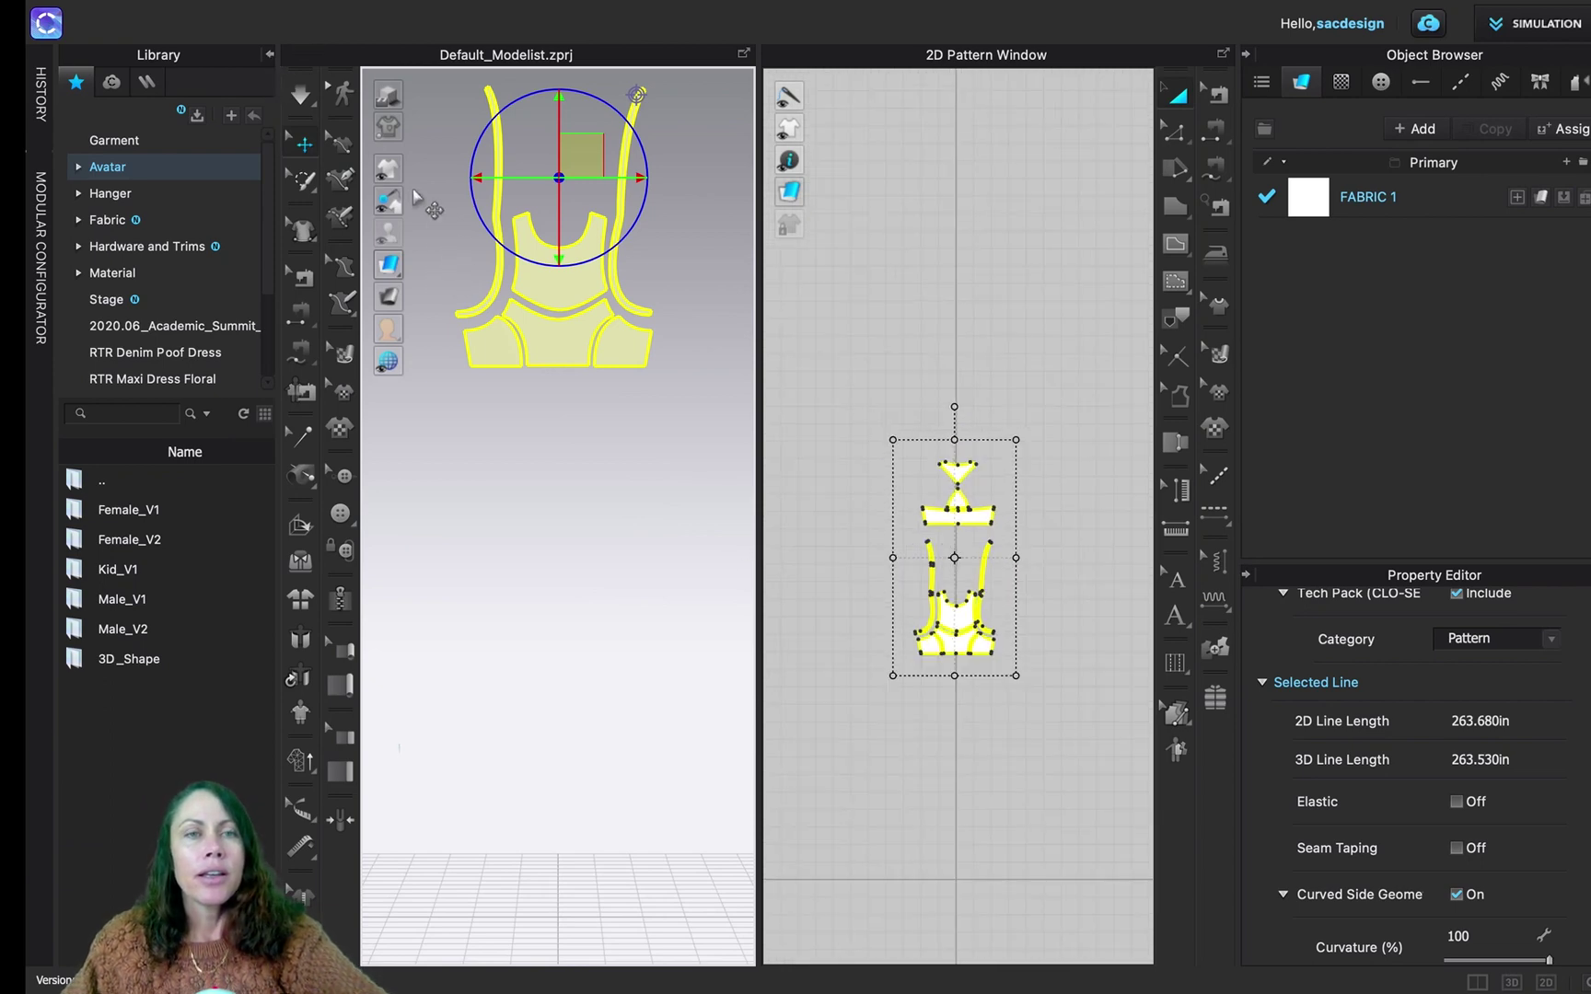
mouse_move(199, 3)
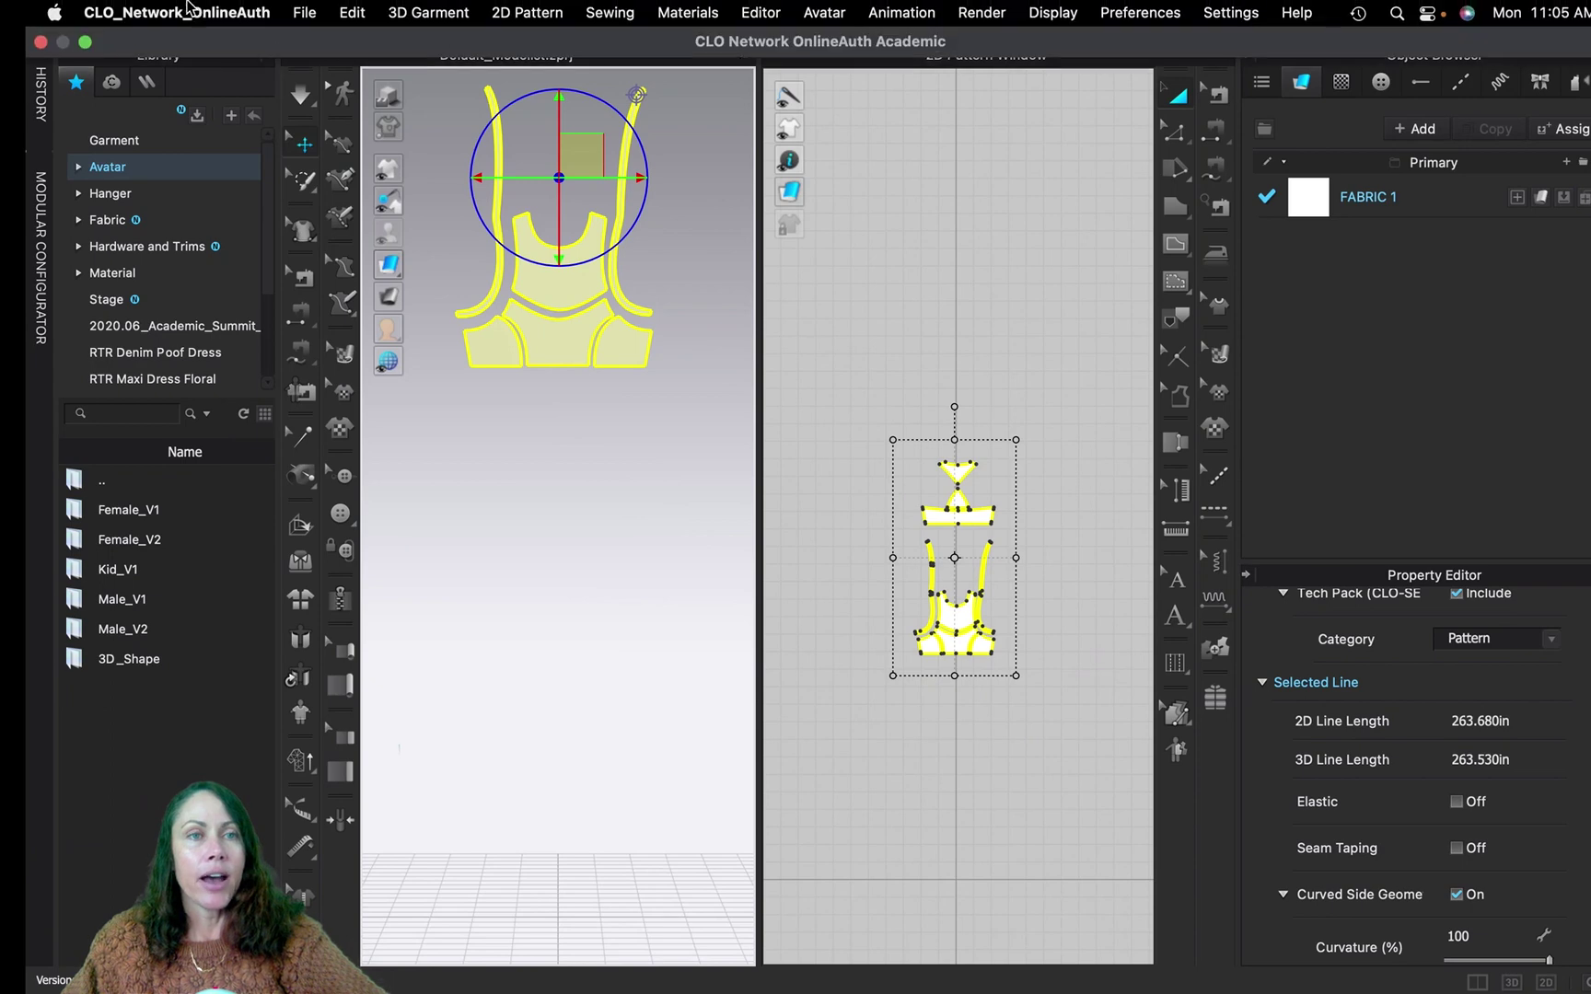
left_click(307, 13)
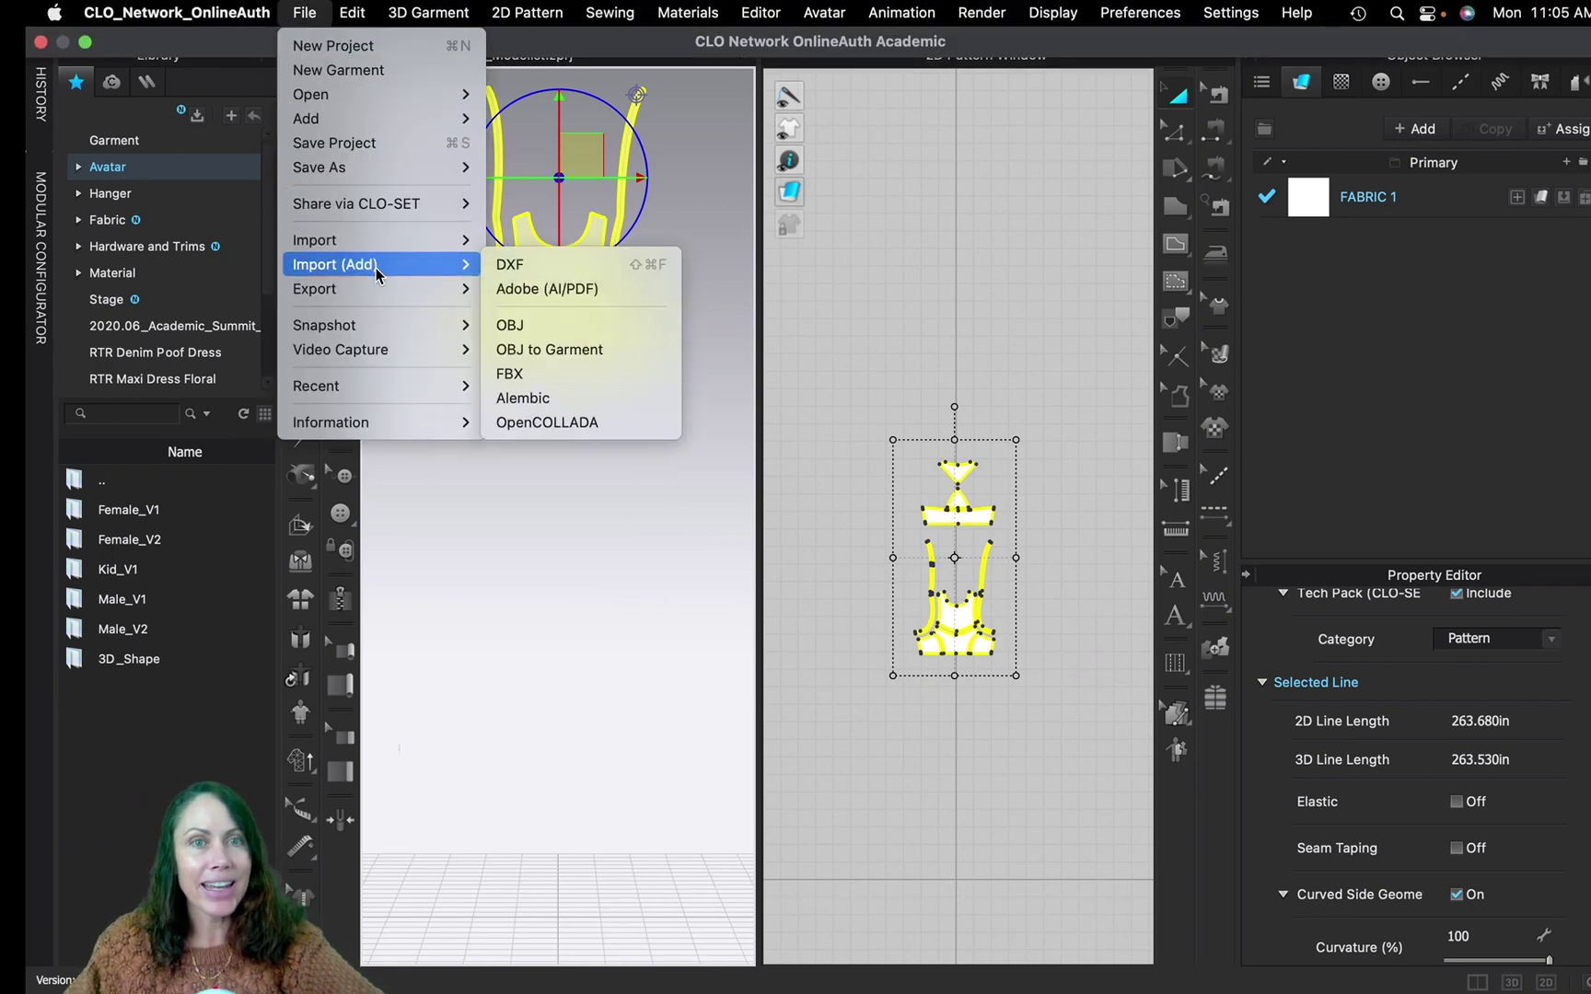
left_click(572, 265)
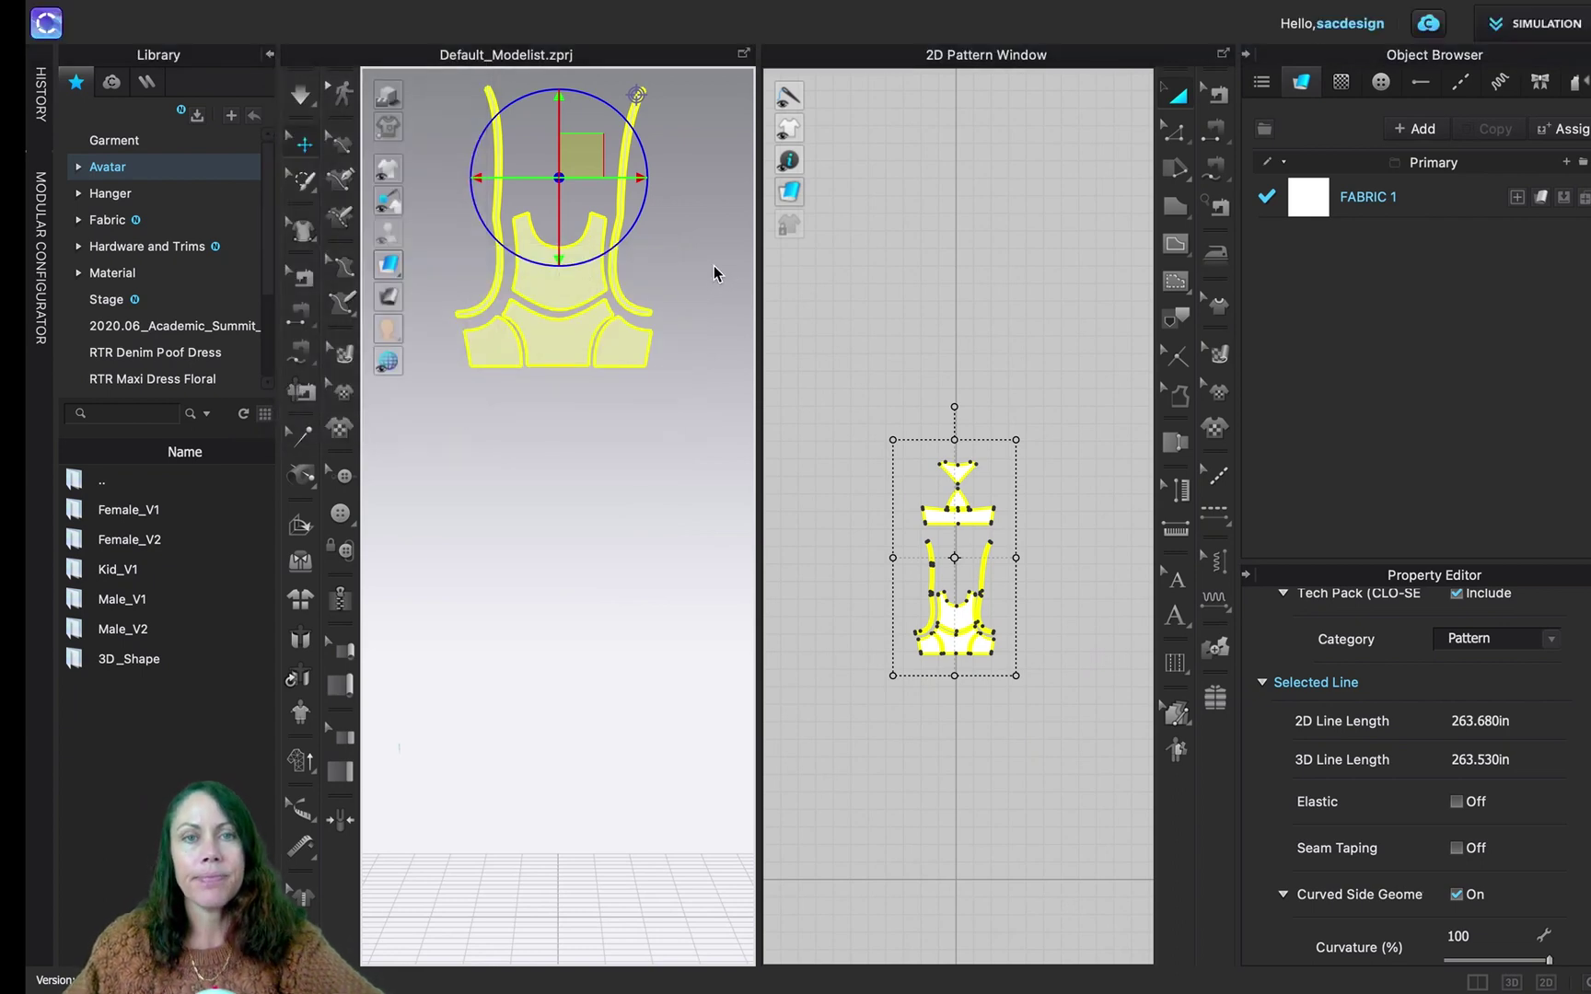
double_click(659, 264)
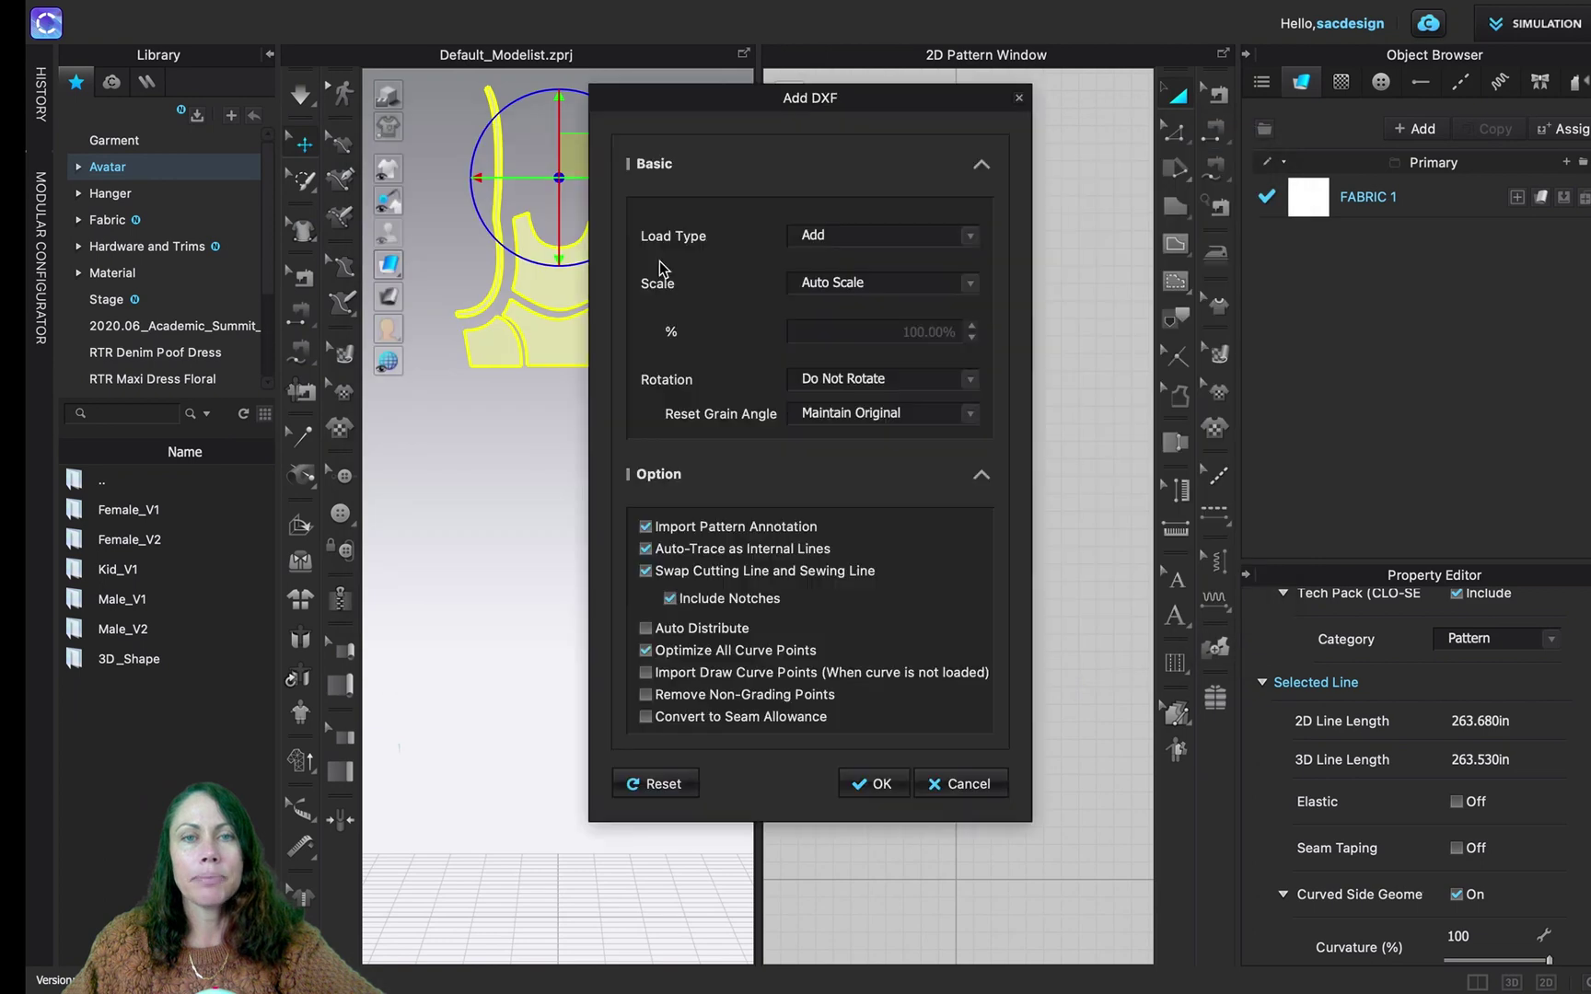
left_click(873, 789)
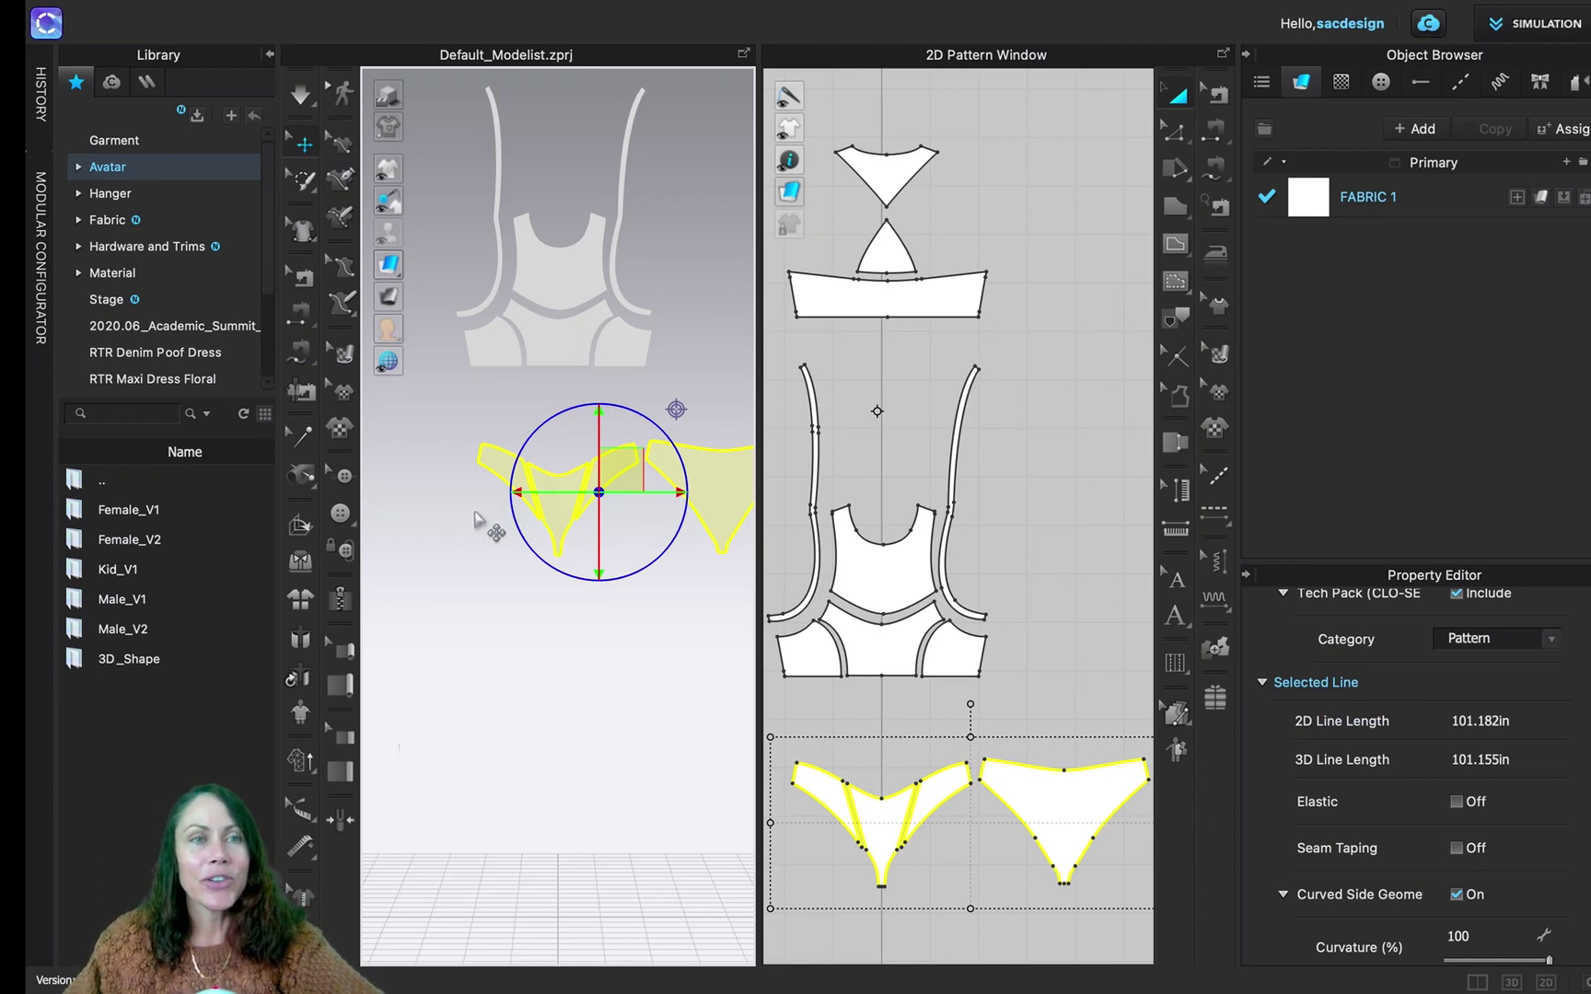
Load the FV2_Camila 3.avt avatar from the library's Female_V2 avatar folder
left_click(269, 54)
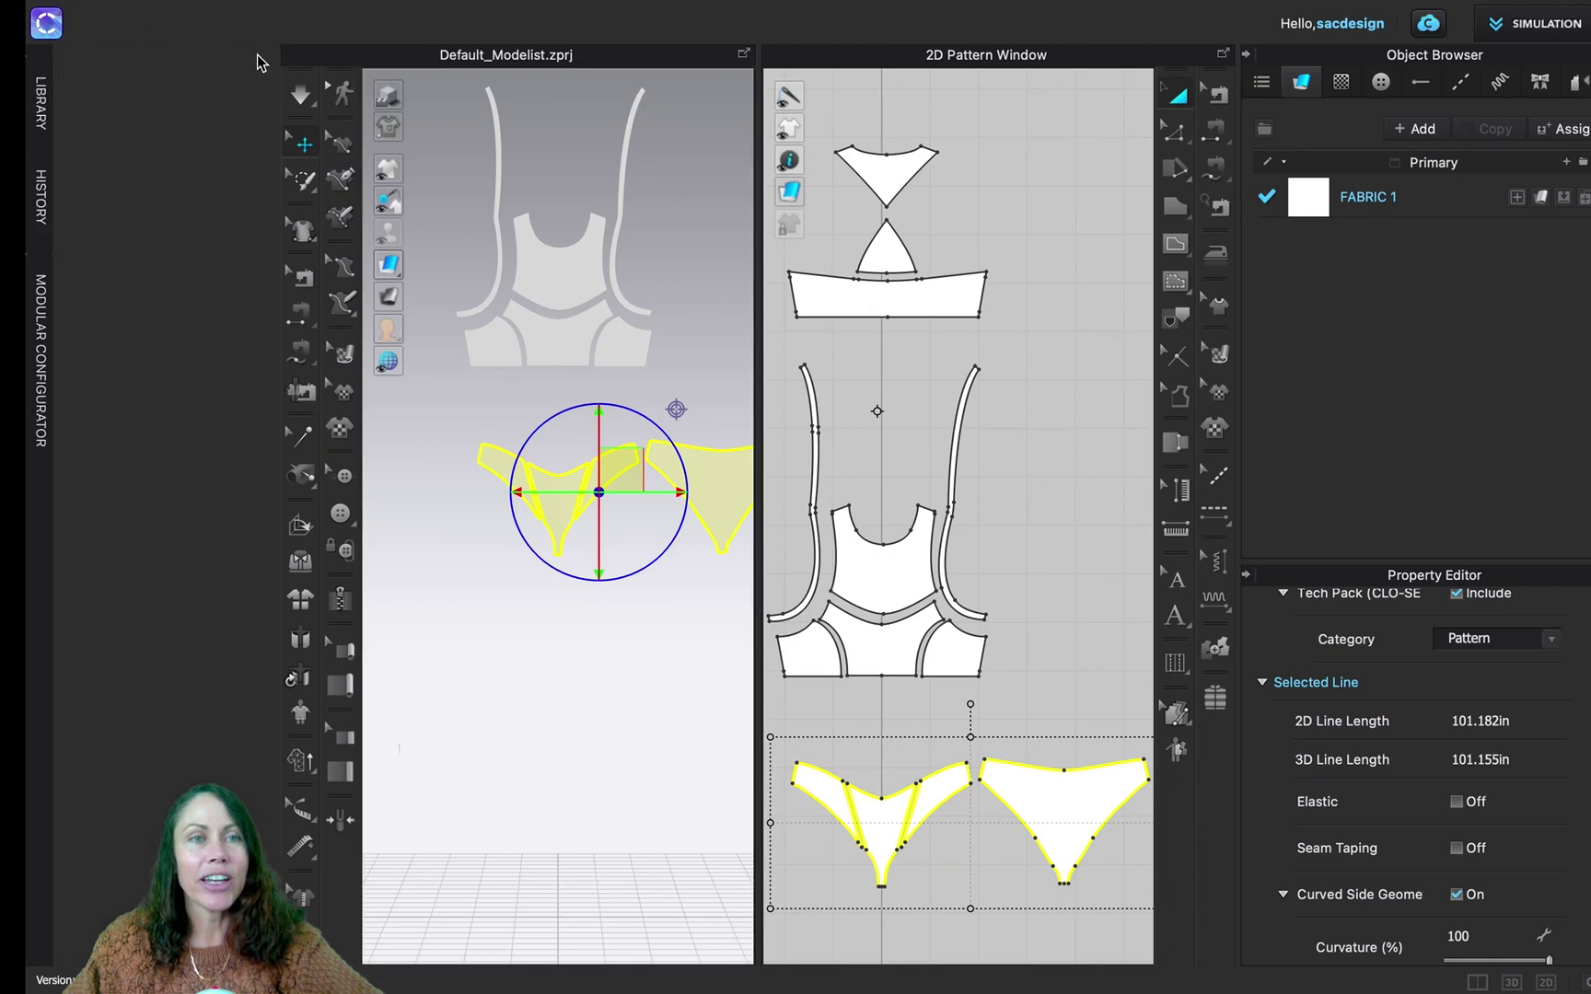
left_click(41, 103)
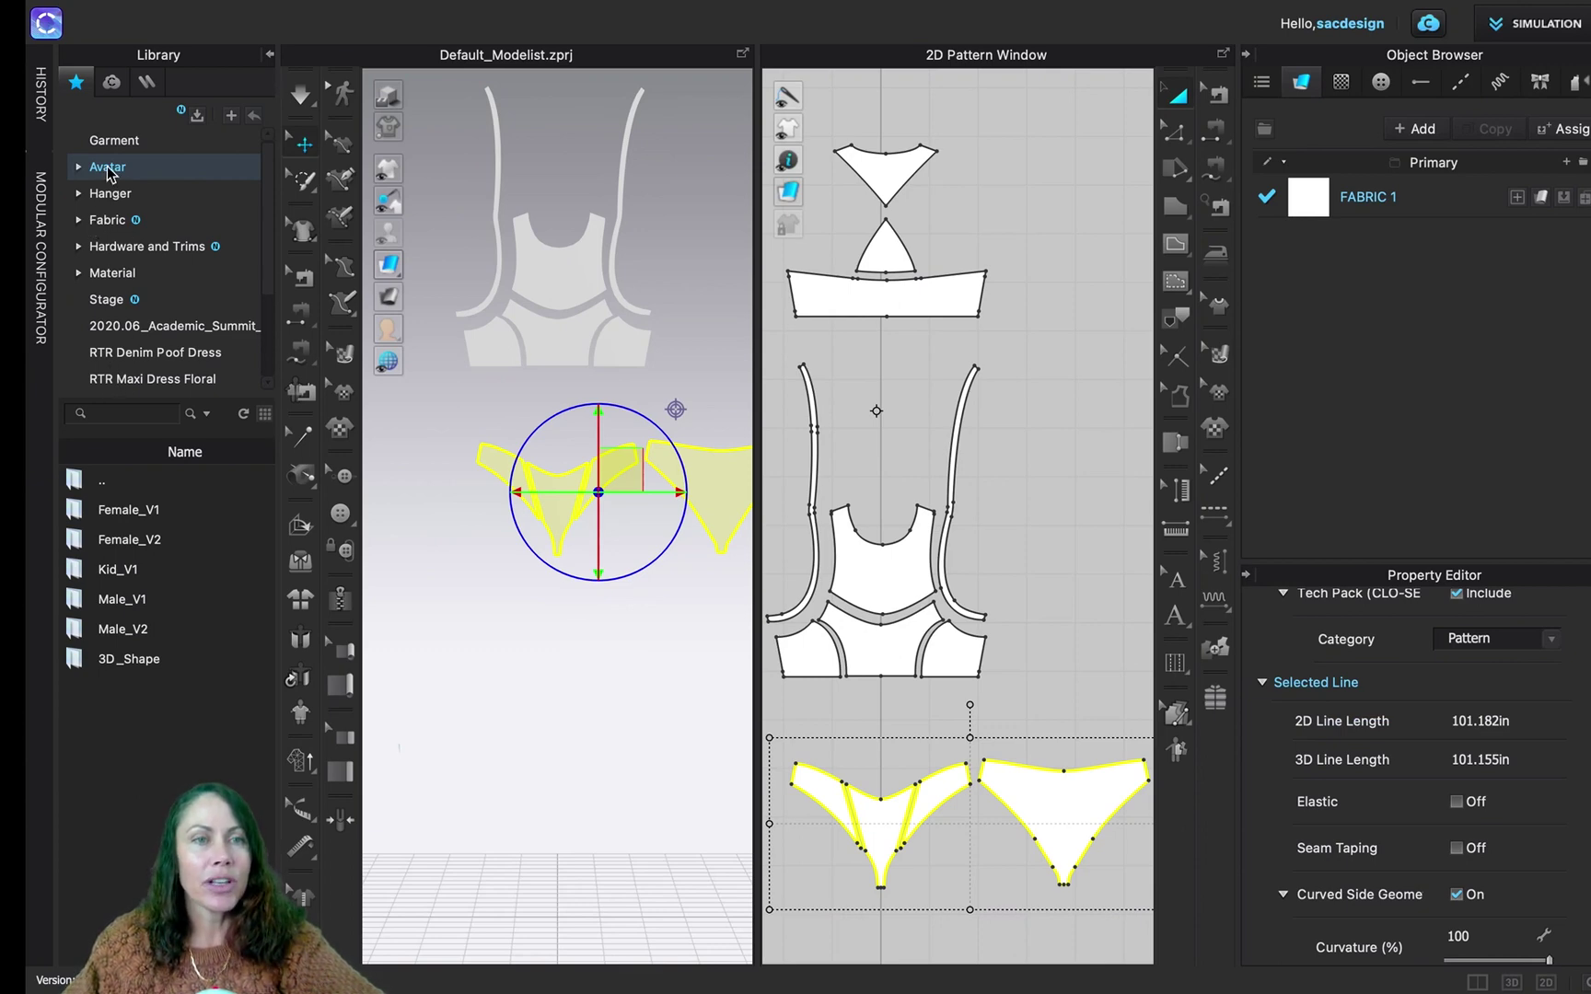
double_click(127, 538)
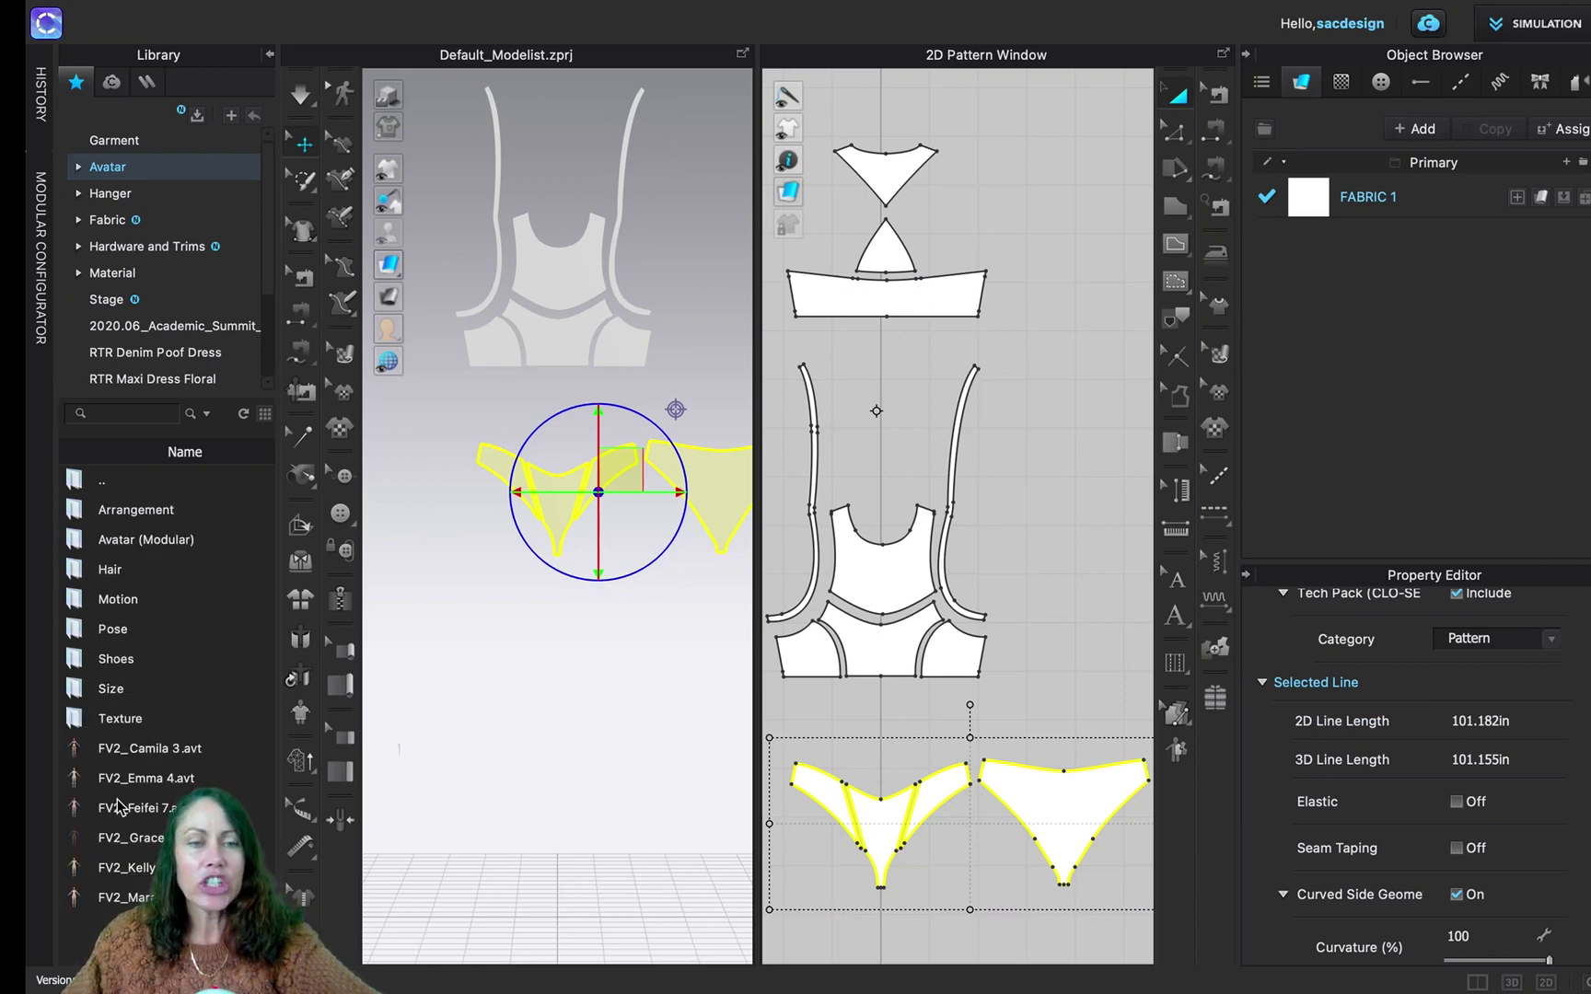
double_click(141, 749)
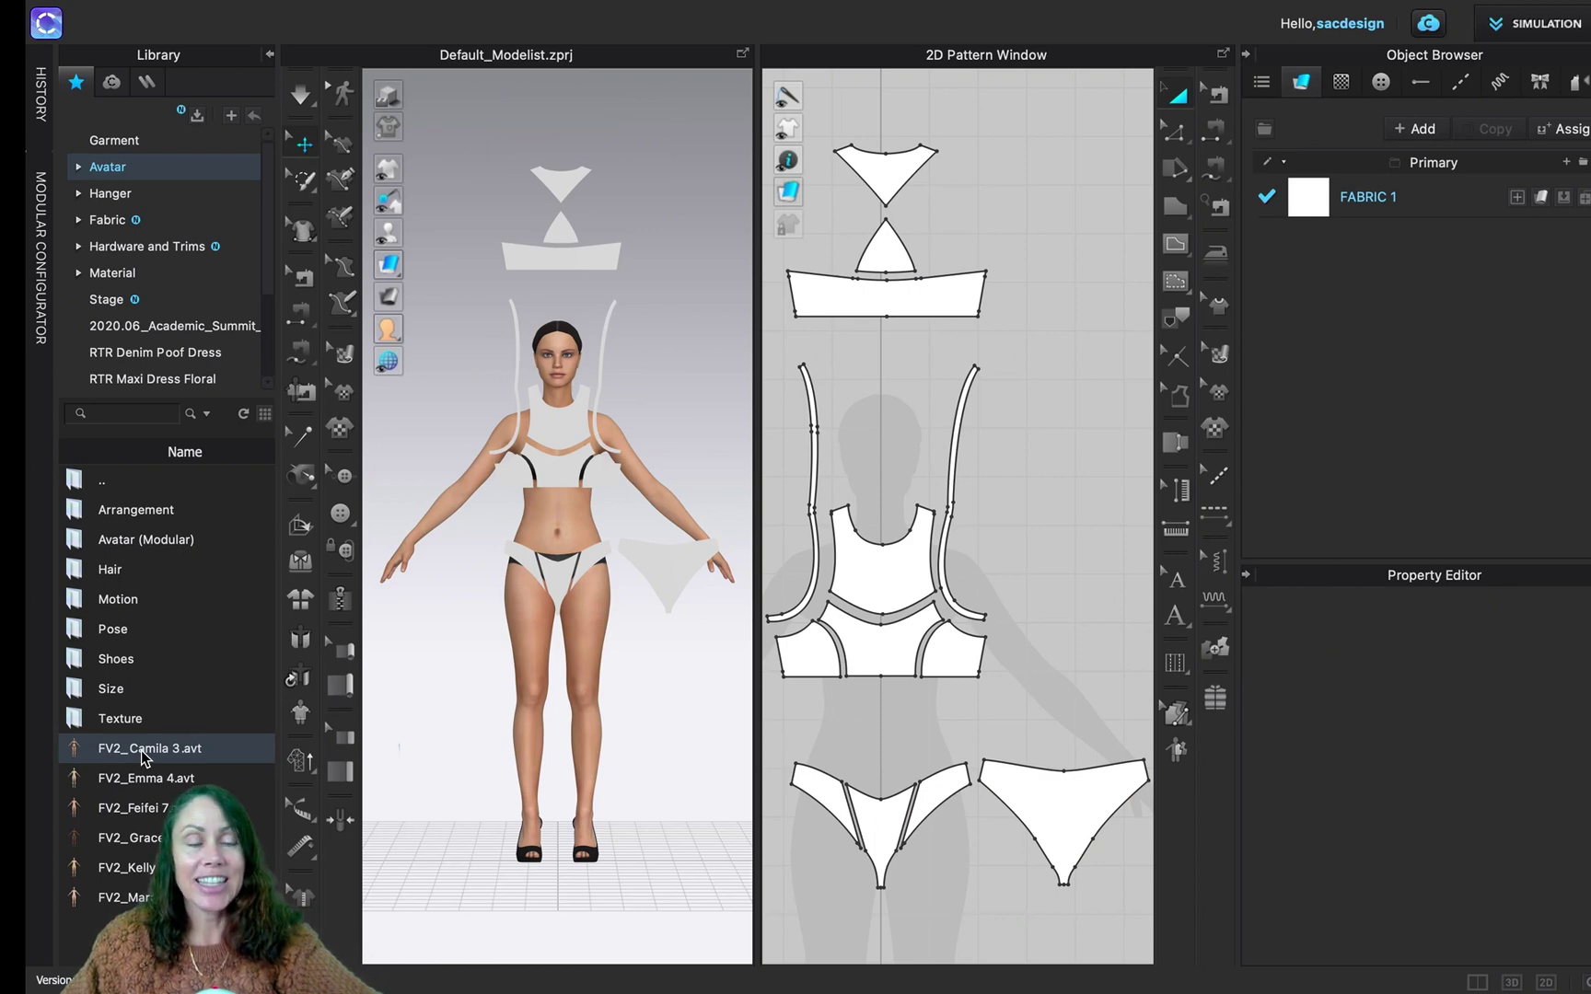
Apply the US_ASTM_Missy_Curvy_2 size from the US_ASTM_Missy_Curvy size folder to the avatar
double_click(109, 692)
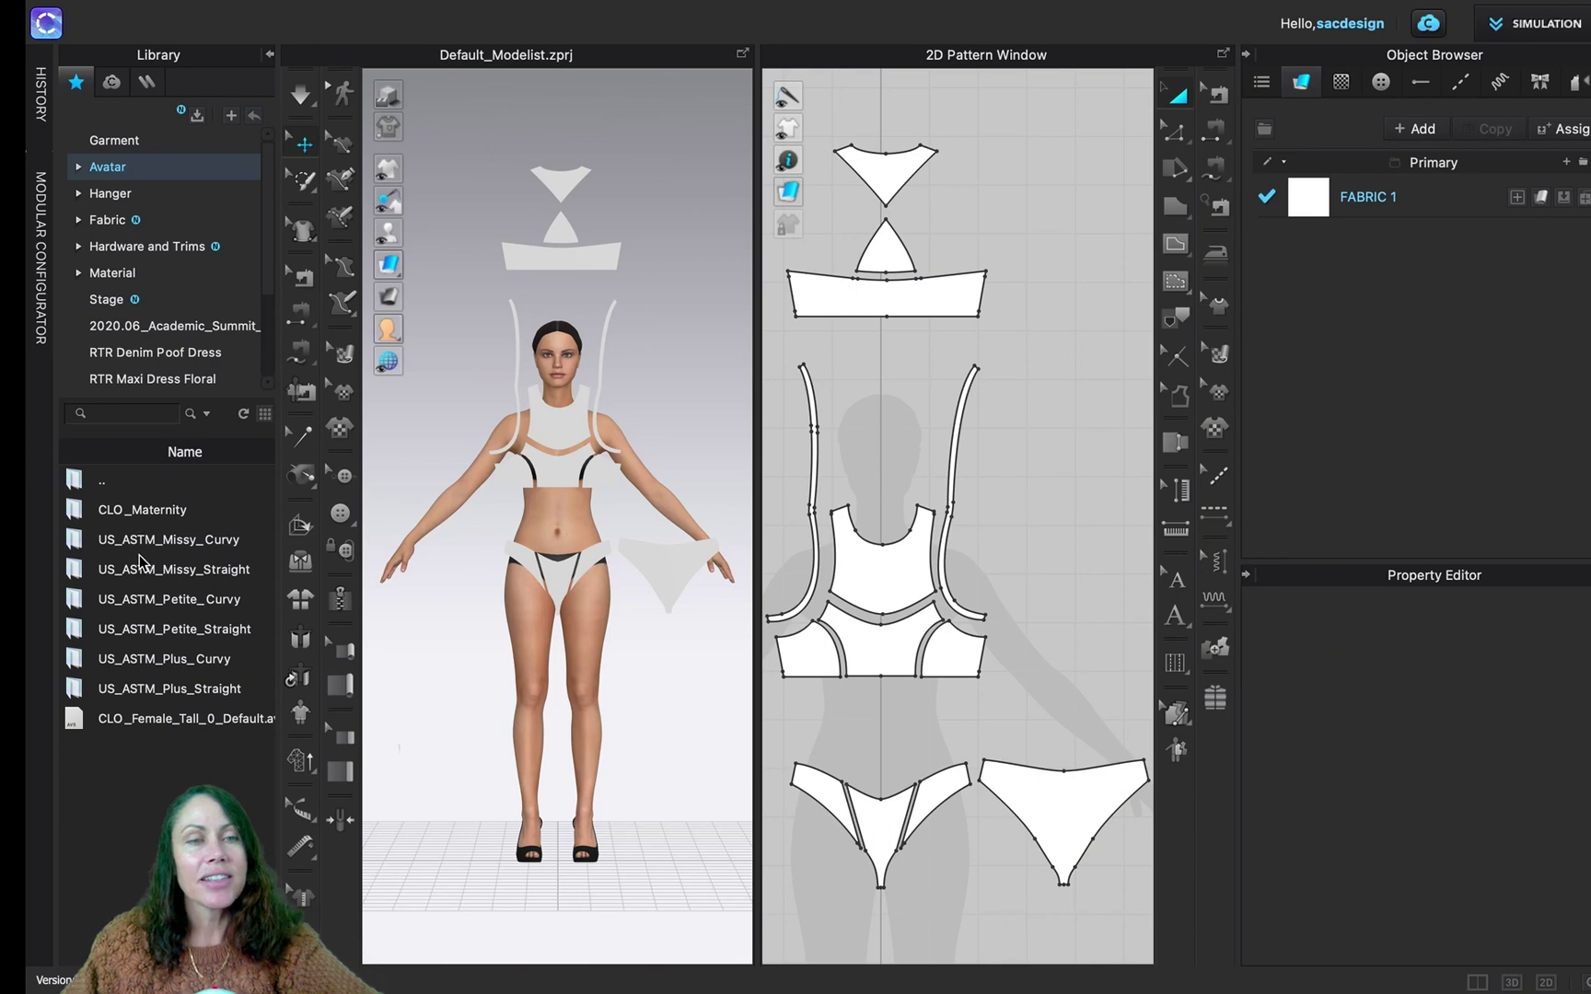
double_click(196, 543)
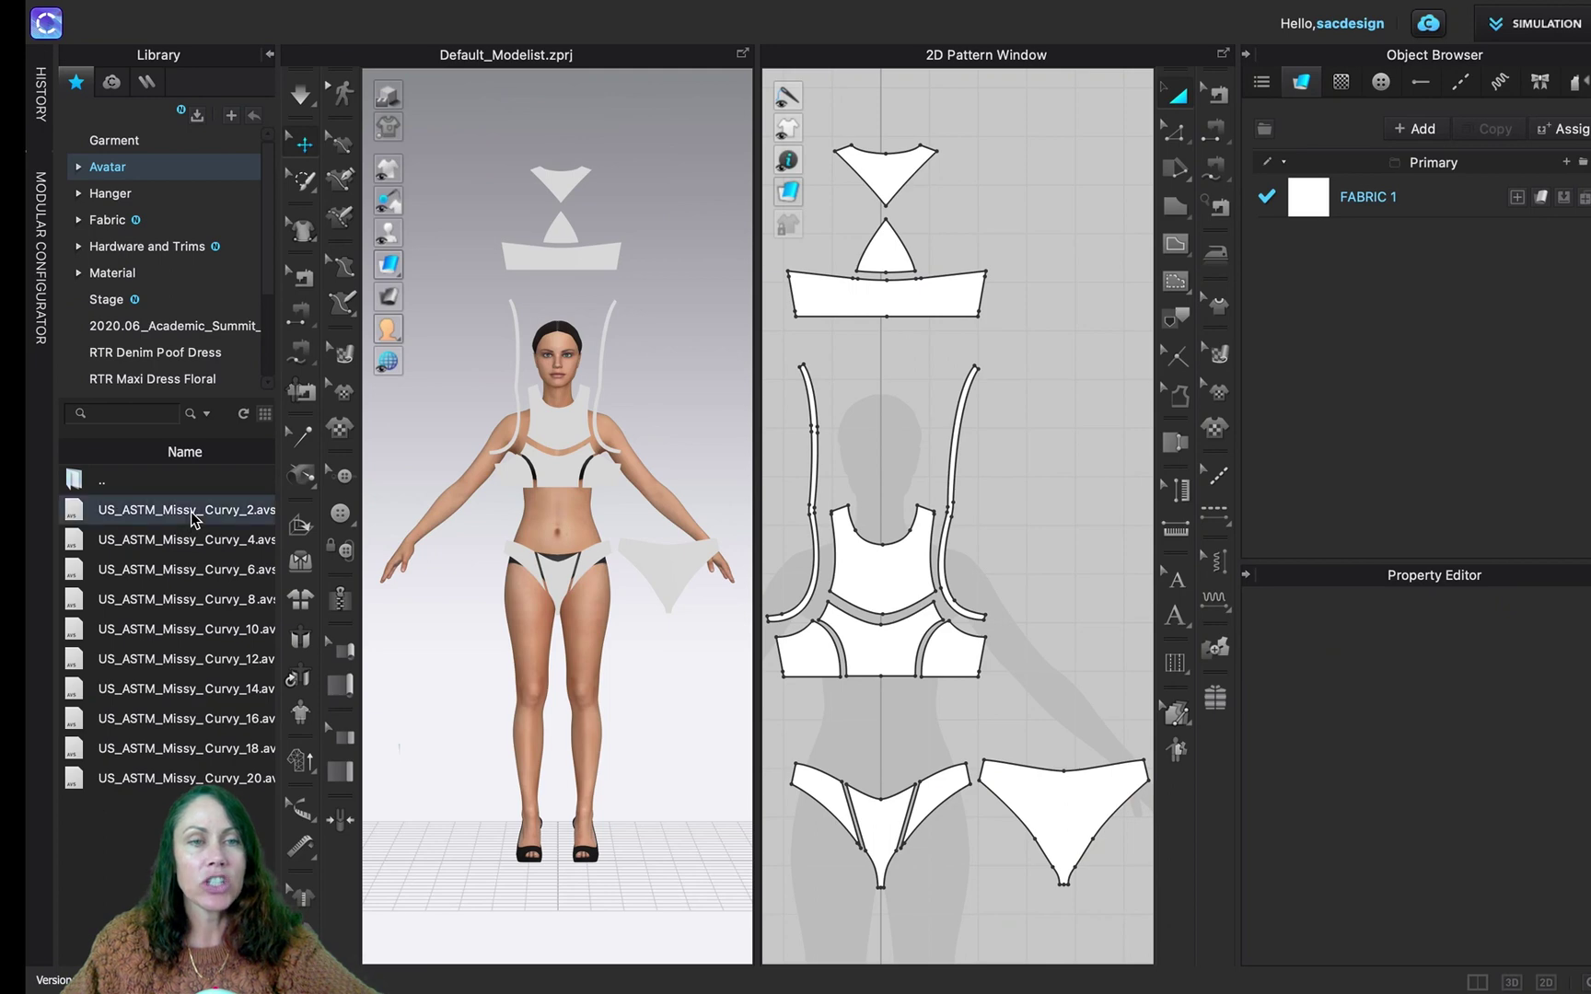
double_click(193, 515)
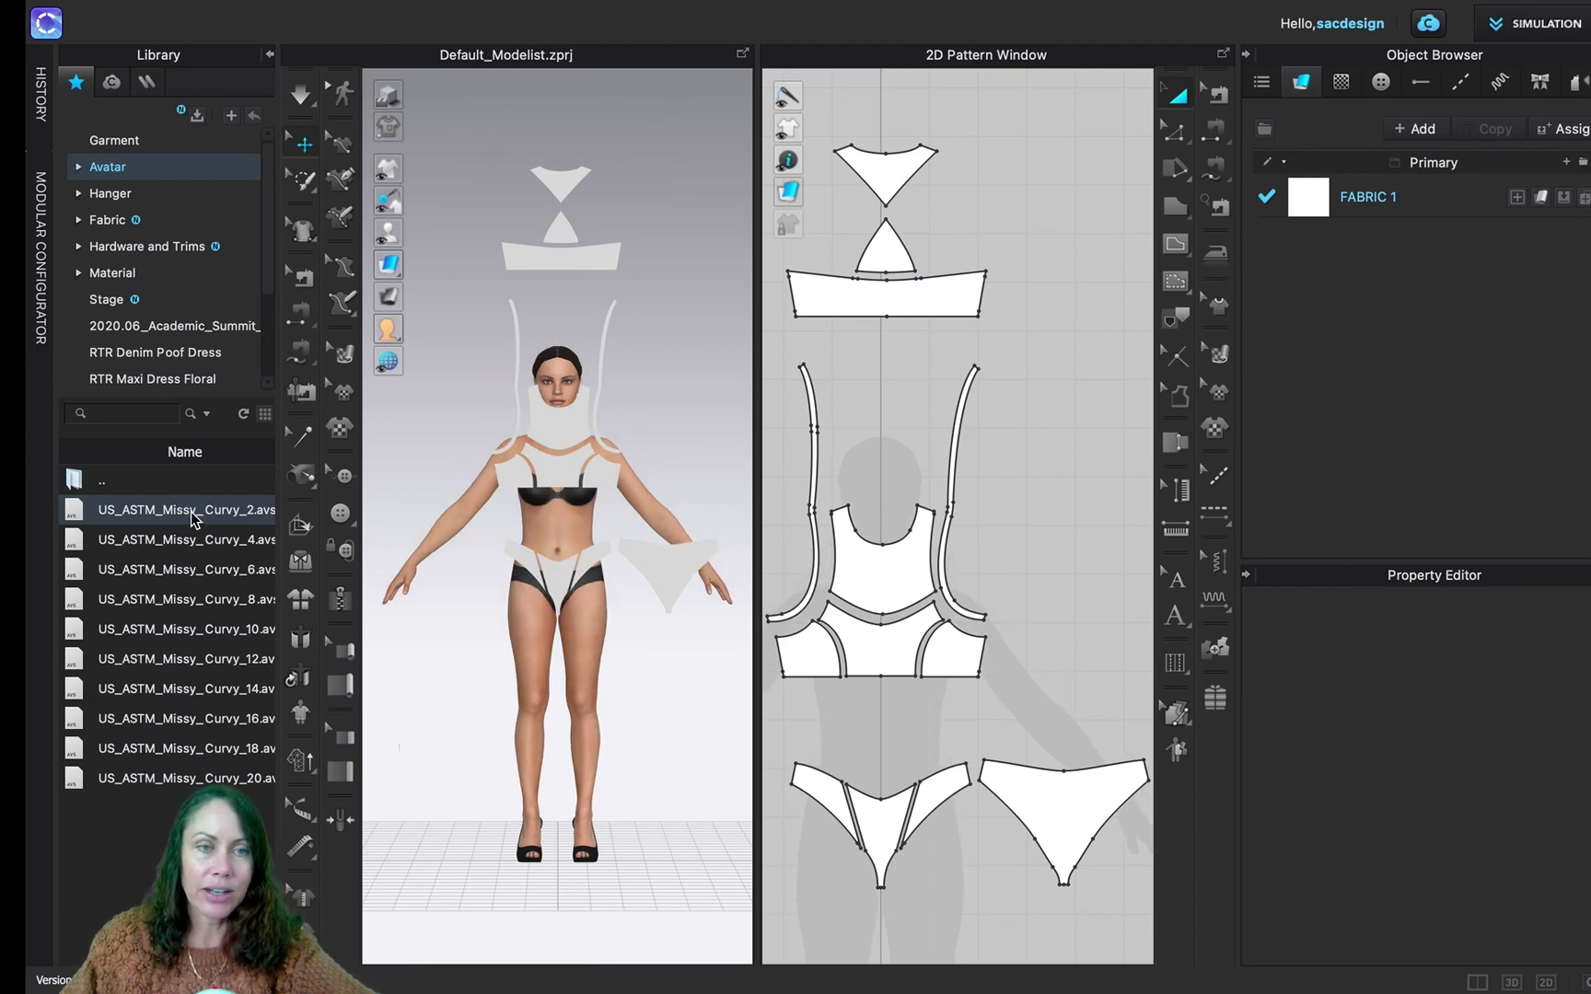
left_click_drag(191, 512, 392, 607)
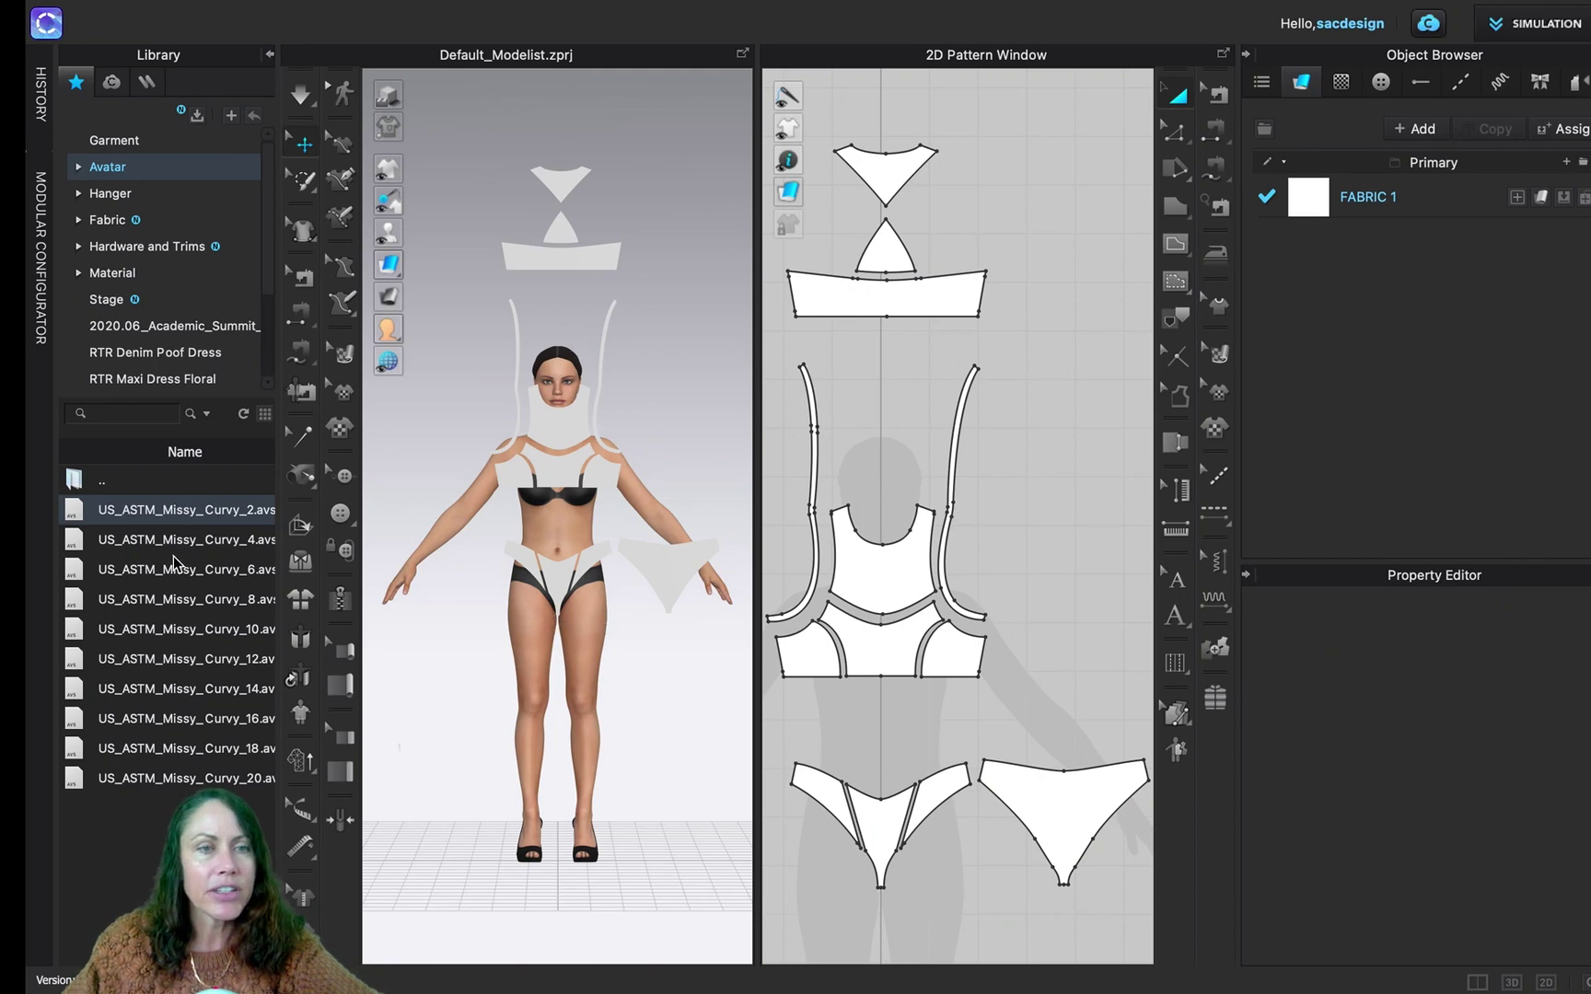
Browse the Female_V2 avatar library to the FV2_Camila texture folder
double_click(81, 483)
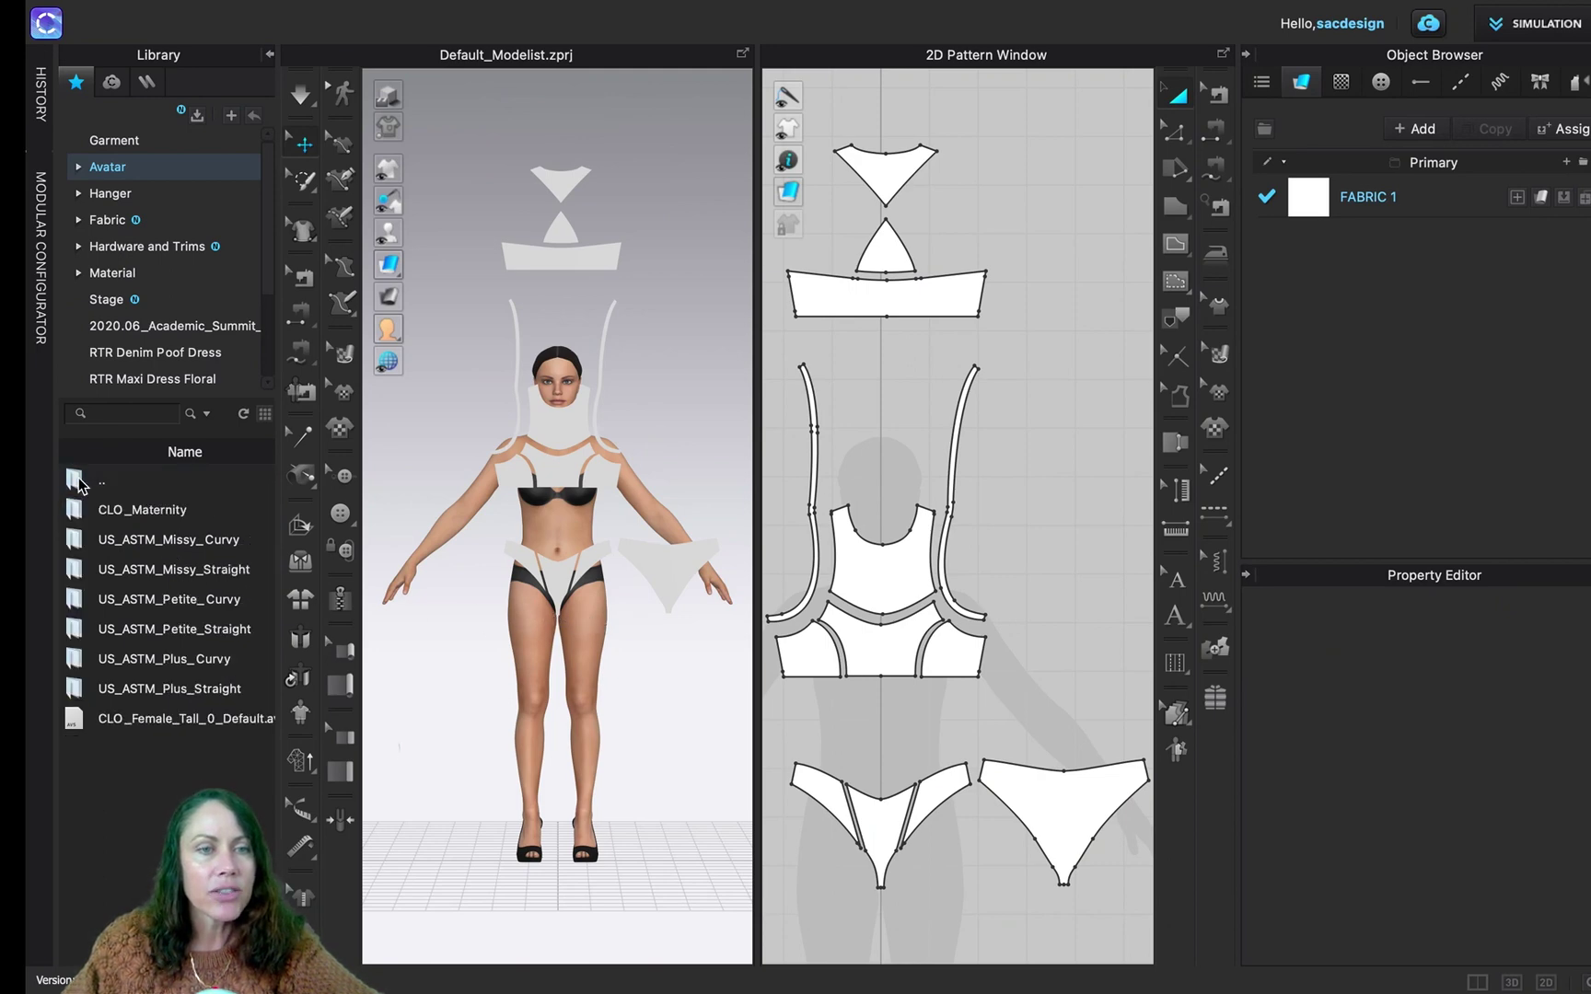
double_click(81, 483)
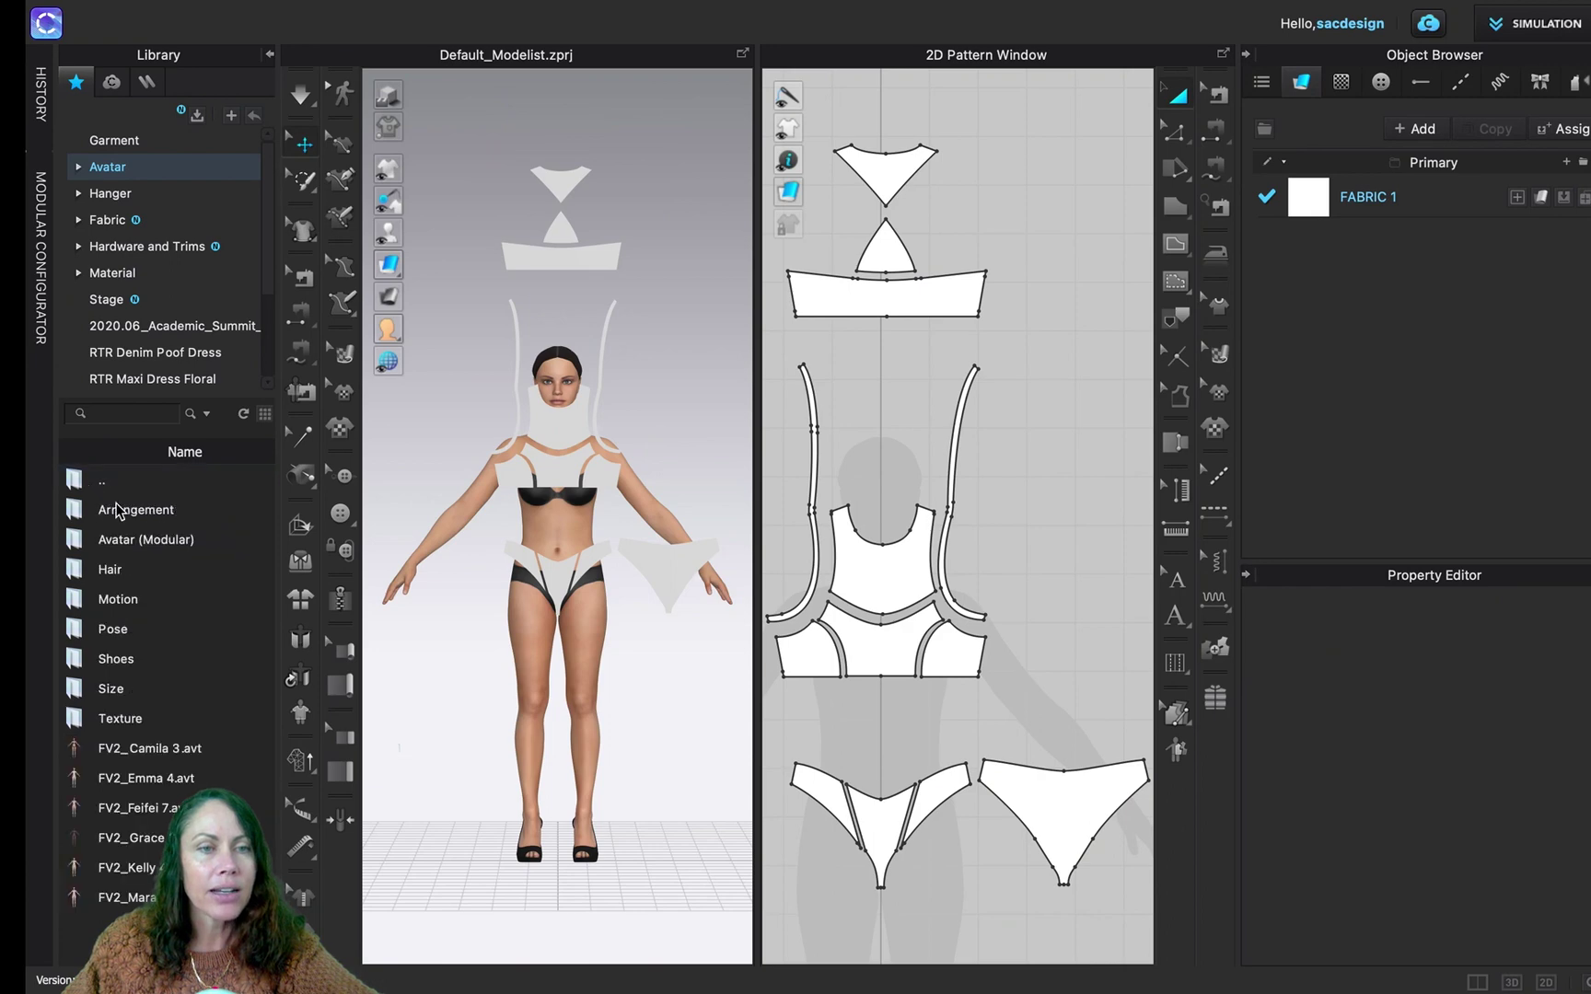
left_click(117, 726)
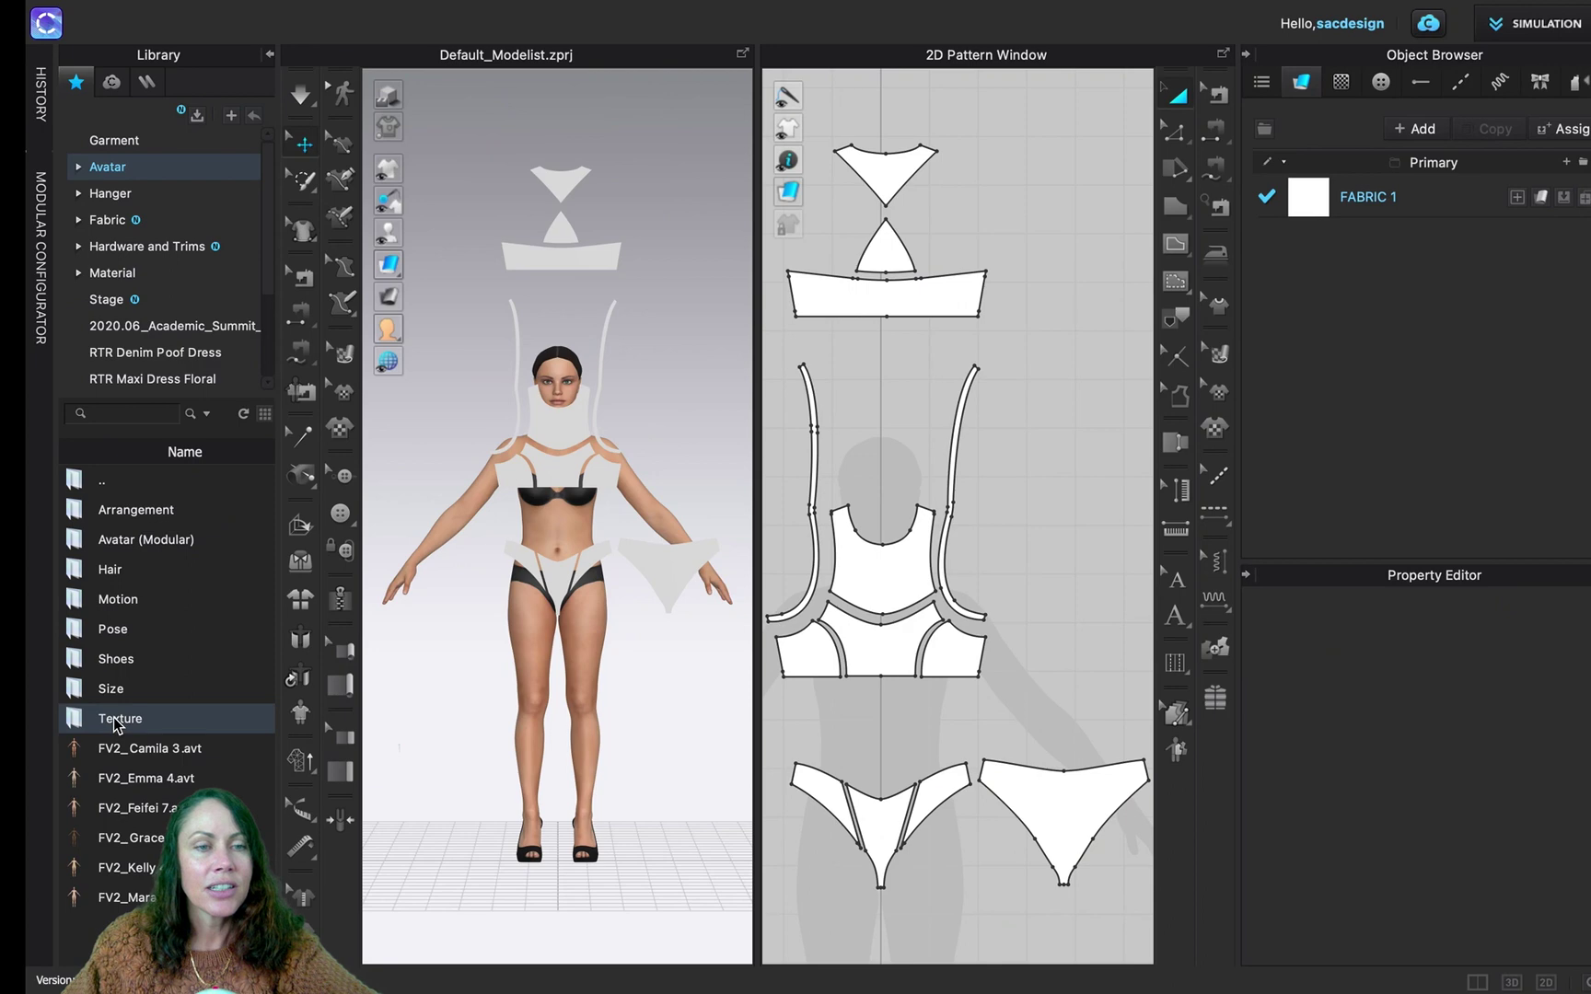
double_click(117, 725)
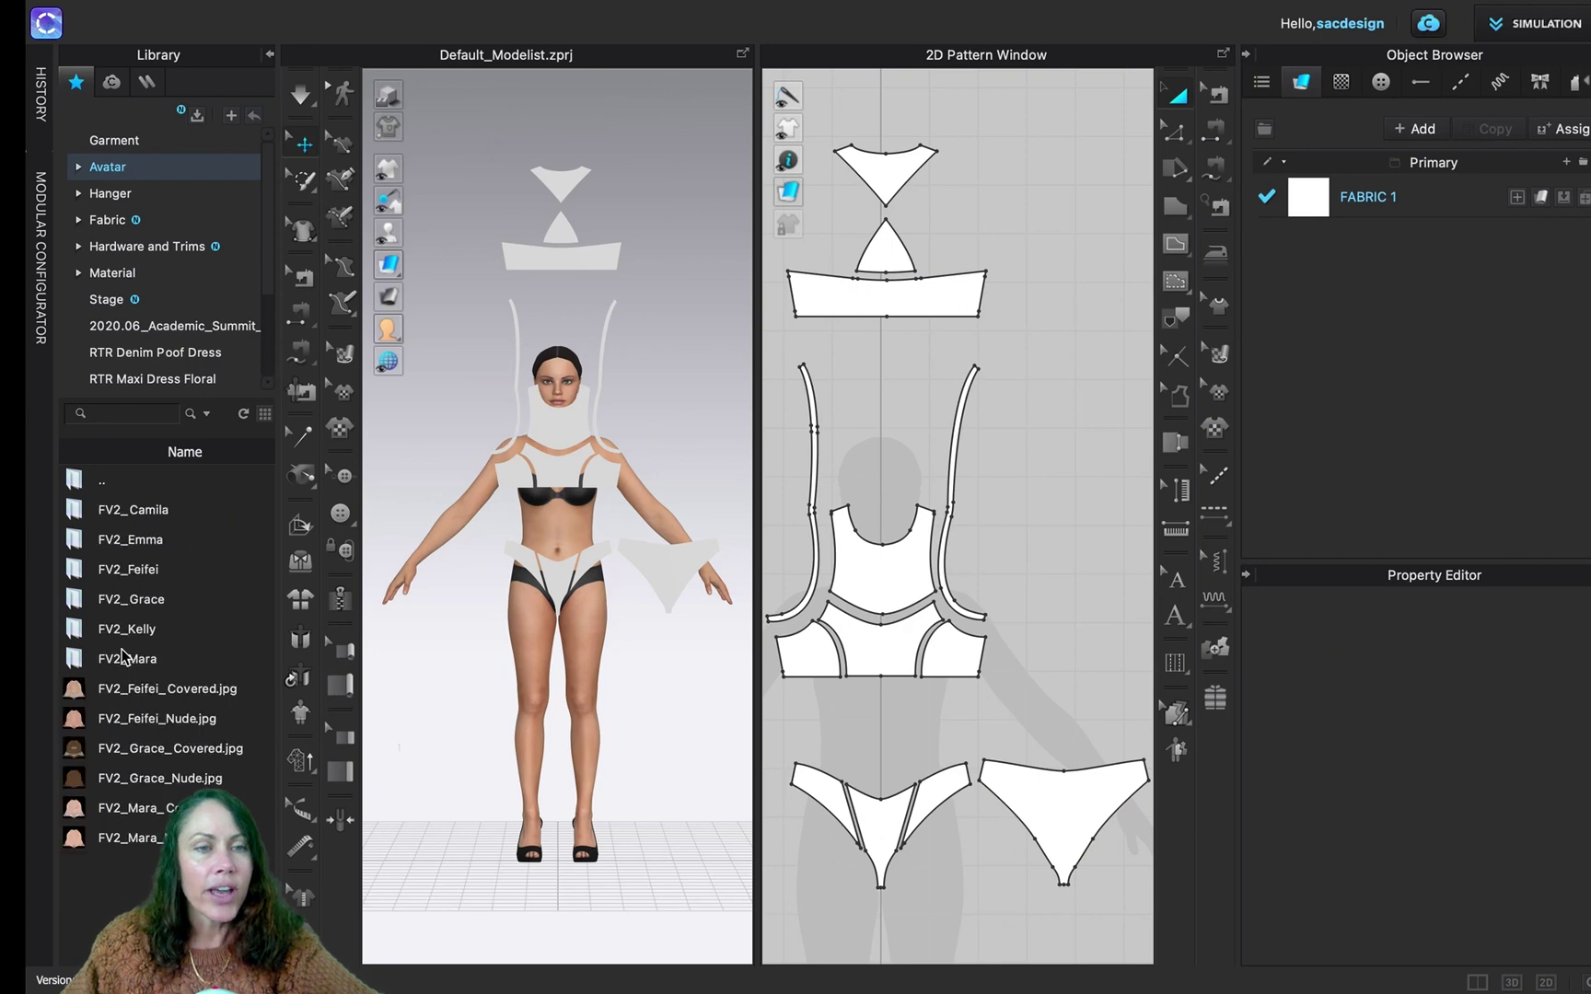
left_click(140, 508)
double_click(140, 508)
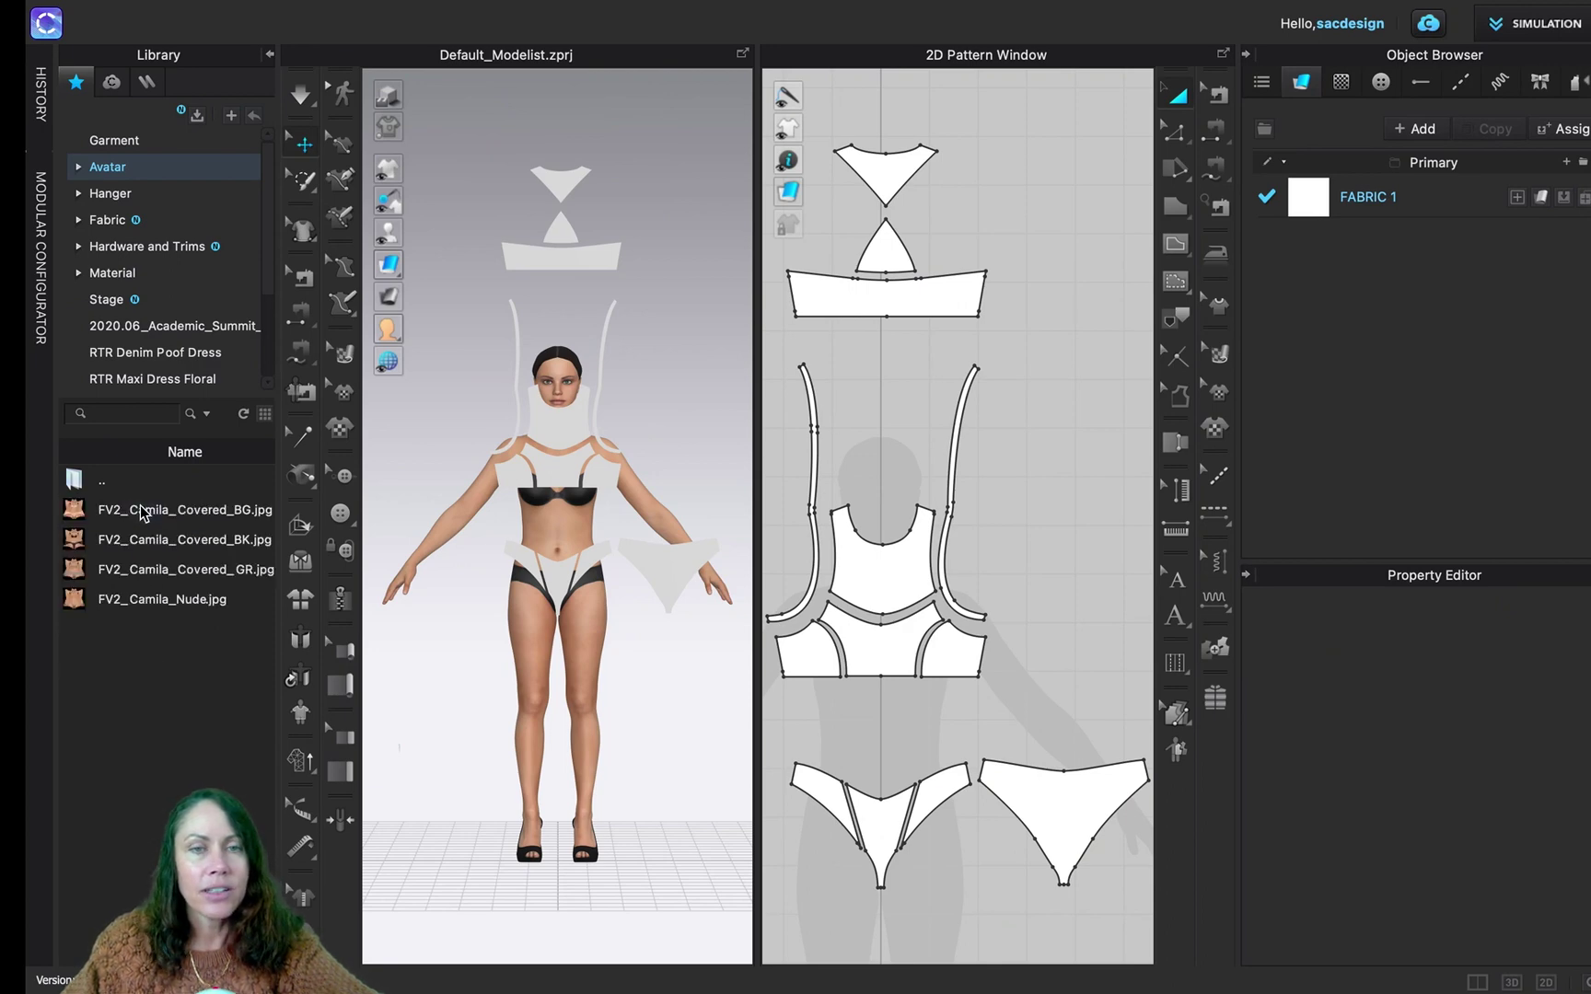
Try to apply the FV2_Camila_Nude.jpg texture to the avatar directly from the library
left_click_drag(141, 504, 663, 580)
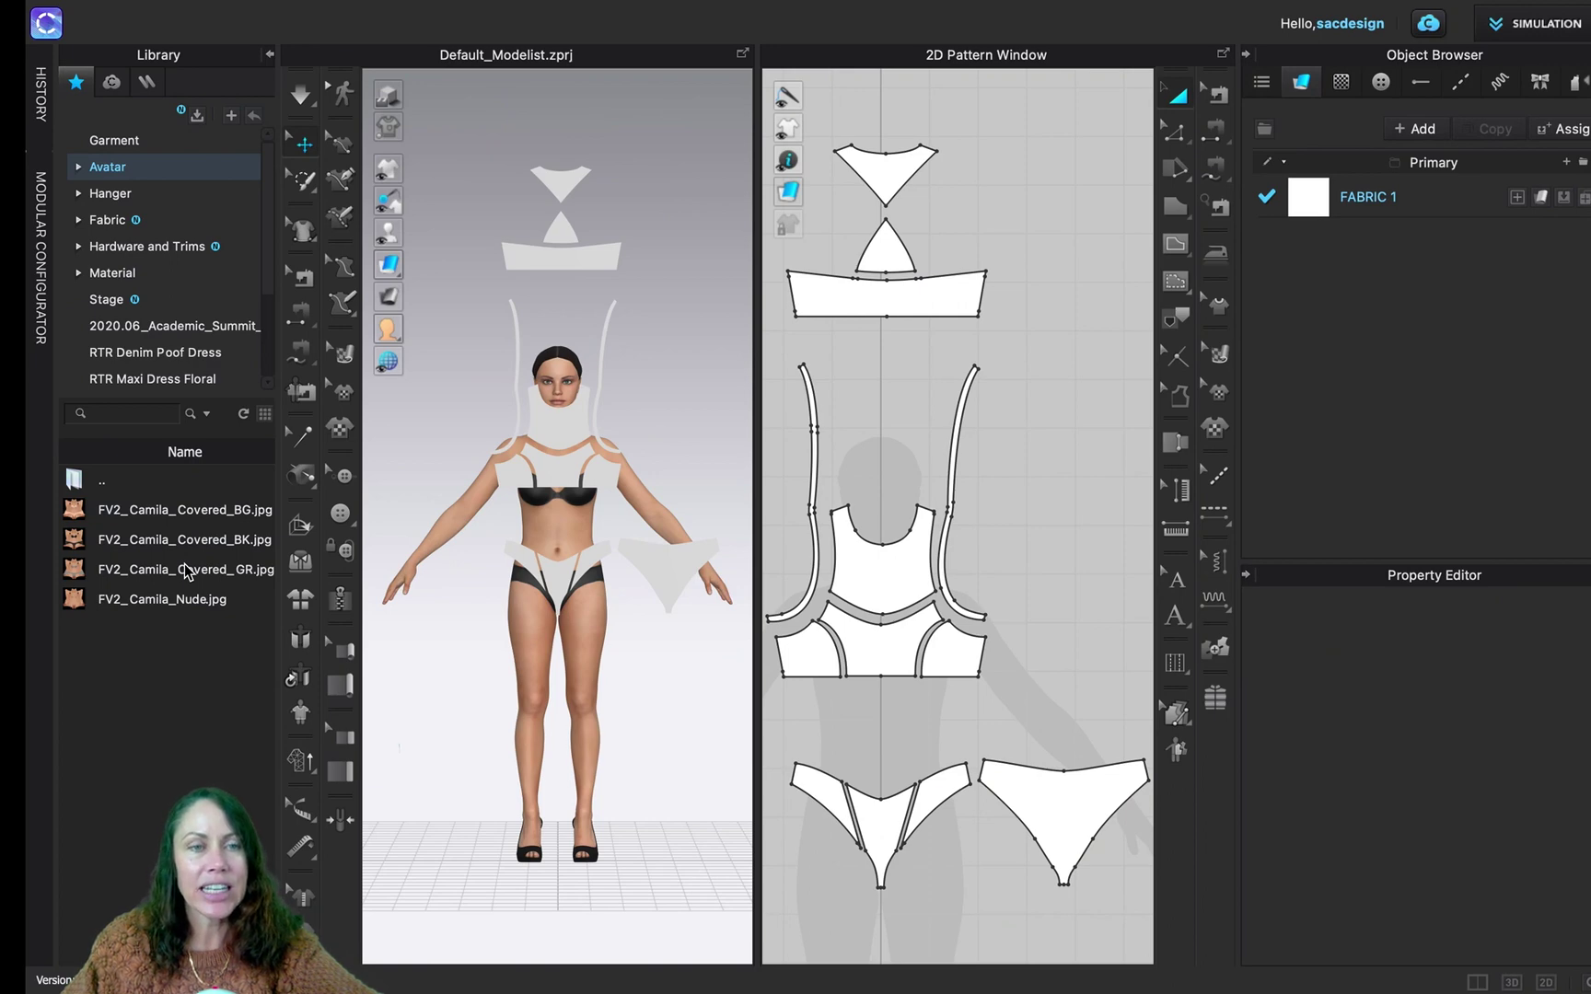
double_click(157, 607)
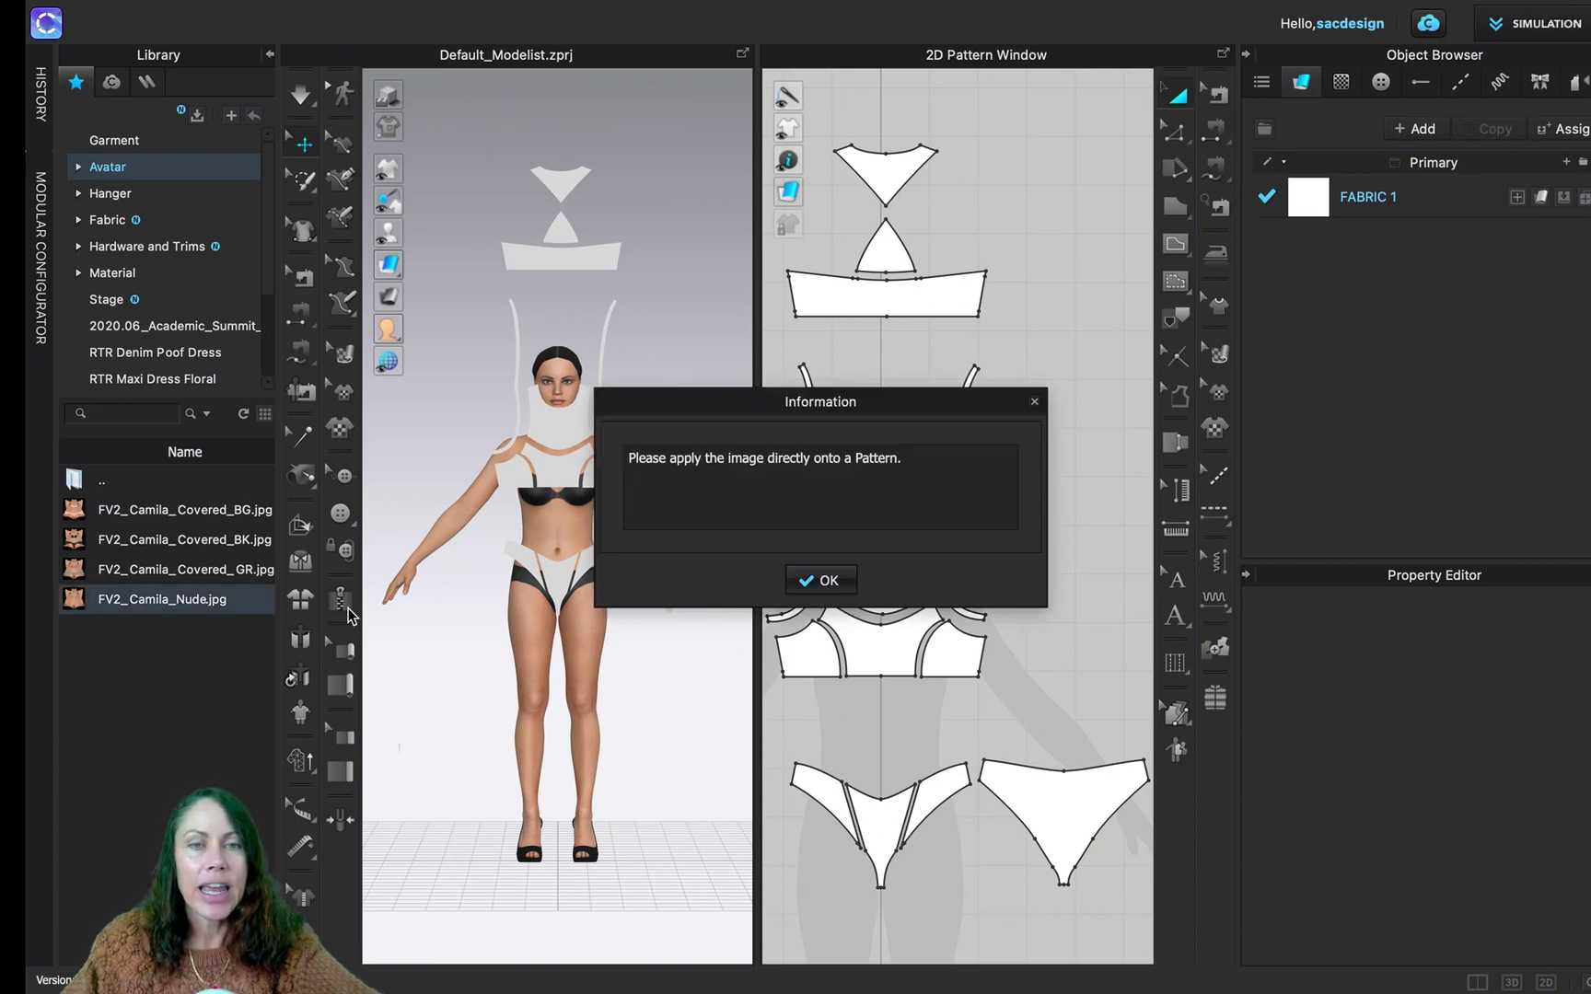
left_click(820, 581)
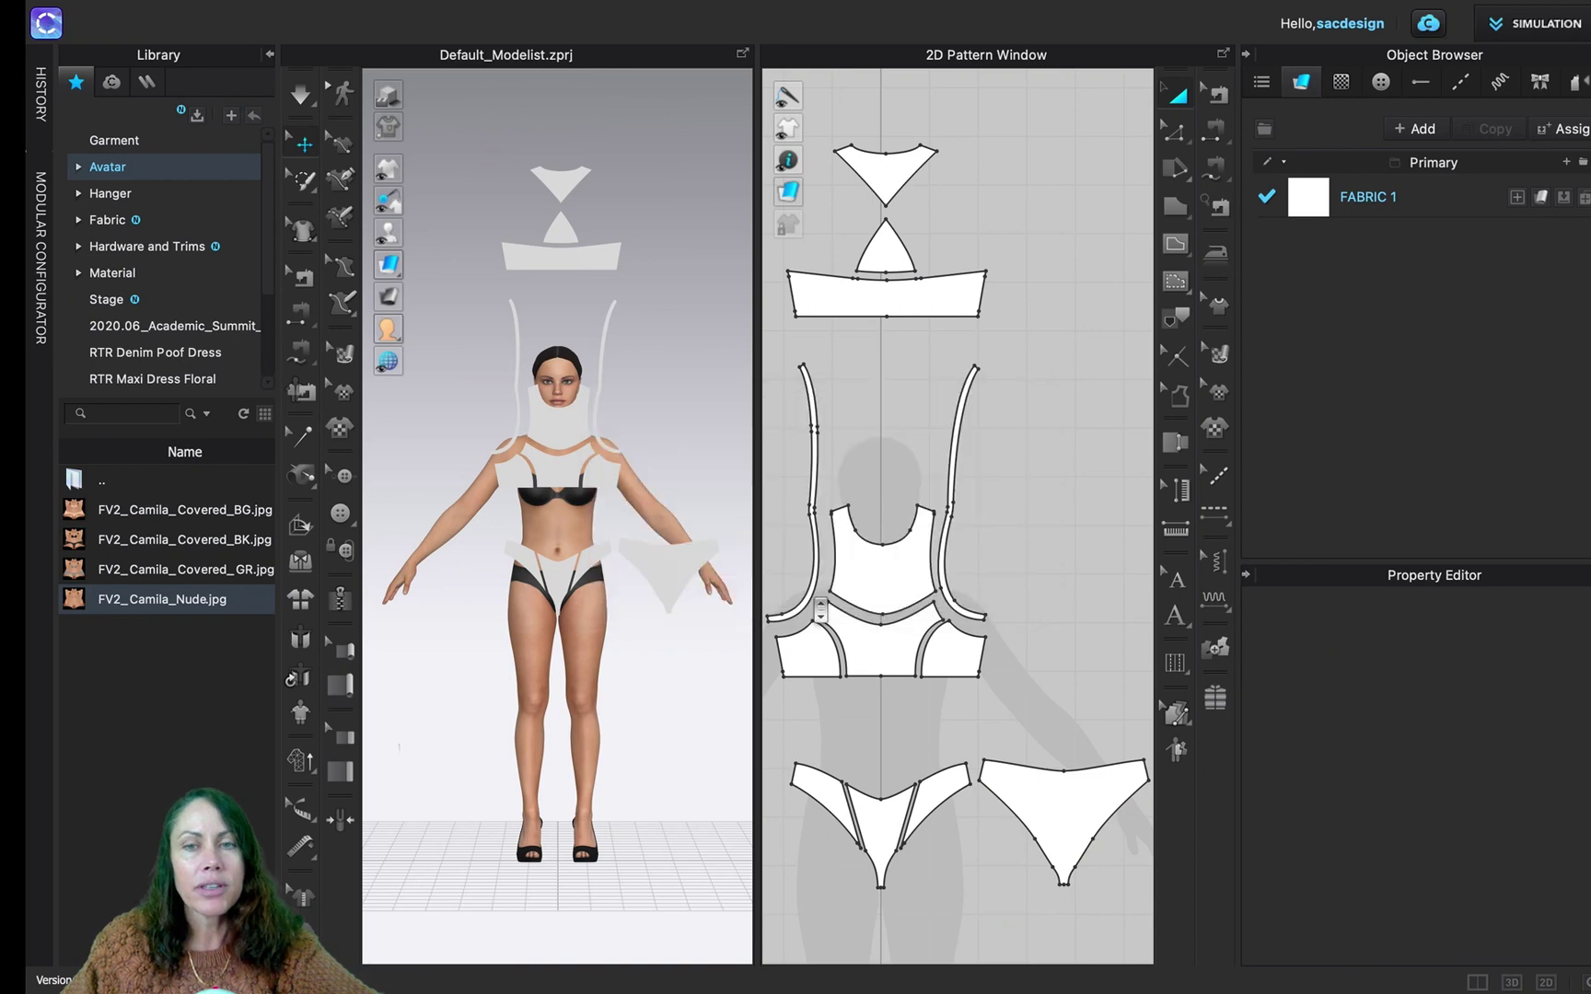
Select the avatar's body and replace its material texture with FV2_Camila_Nude.jpg from the library
left_click(561, 525)
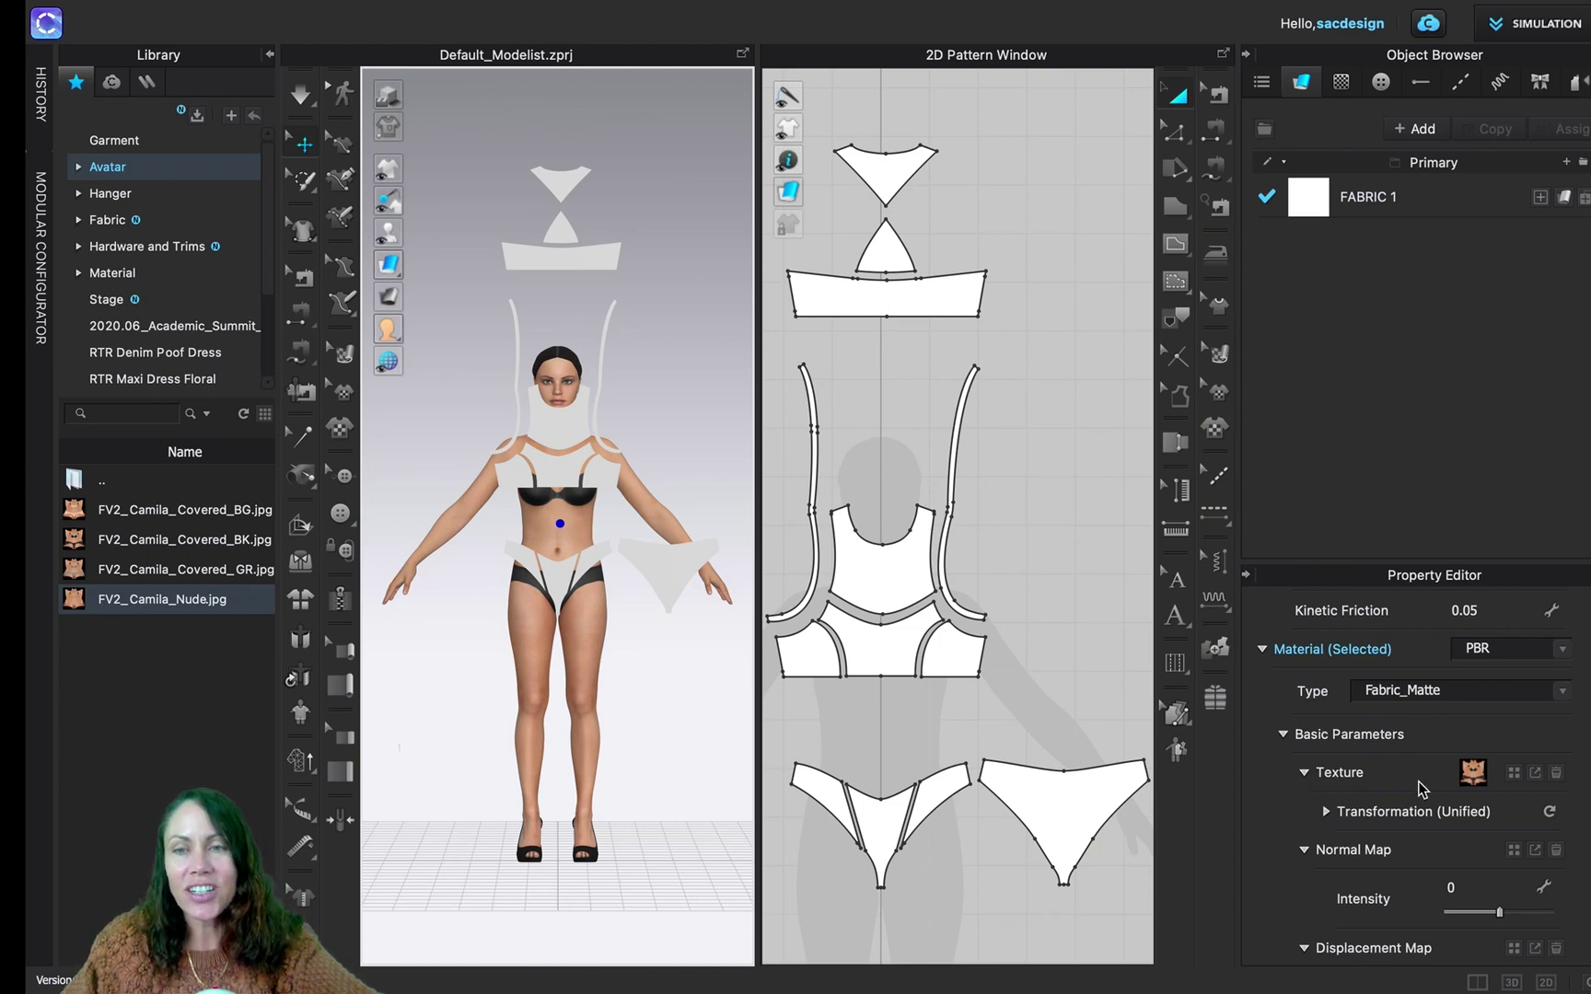
left_click(1515, 773)
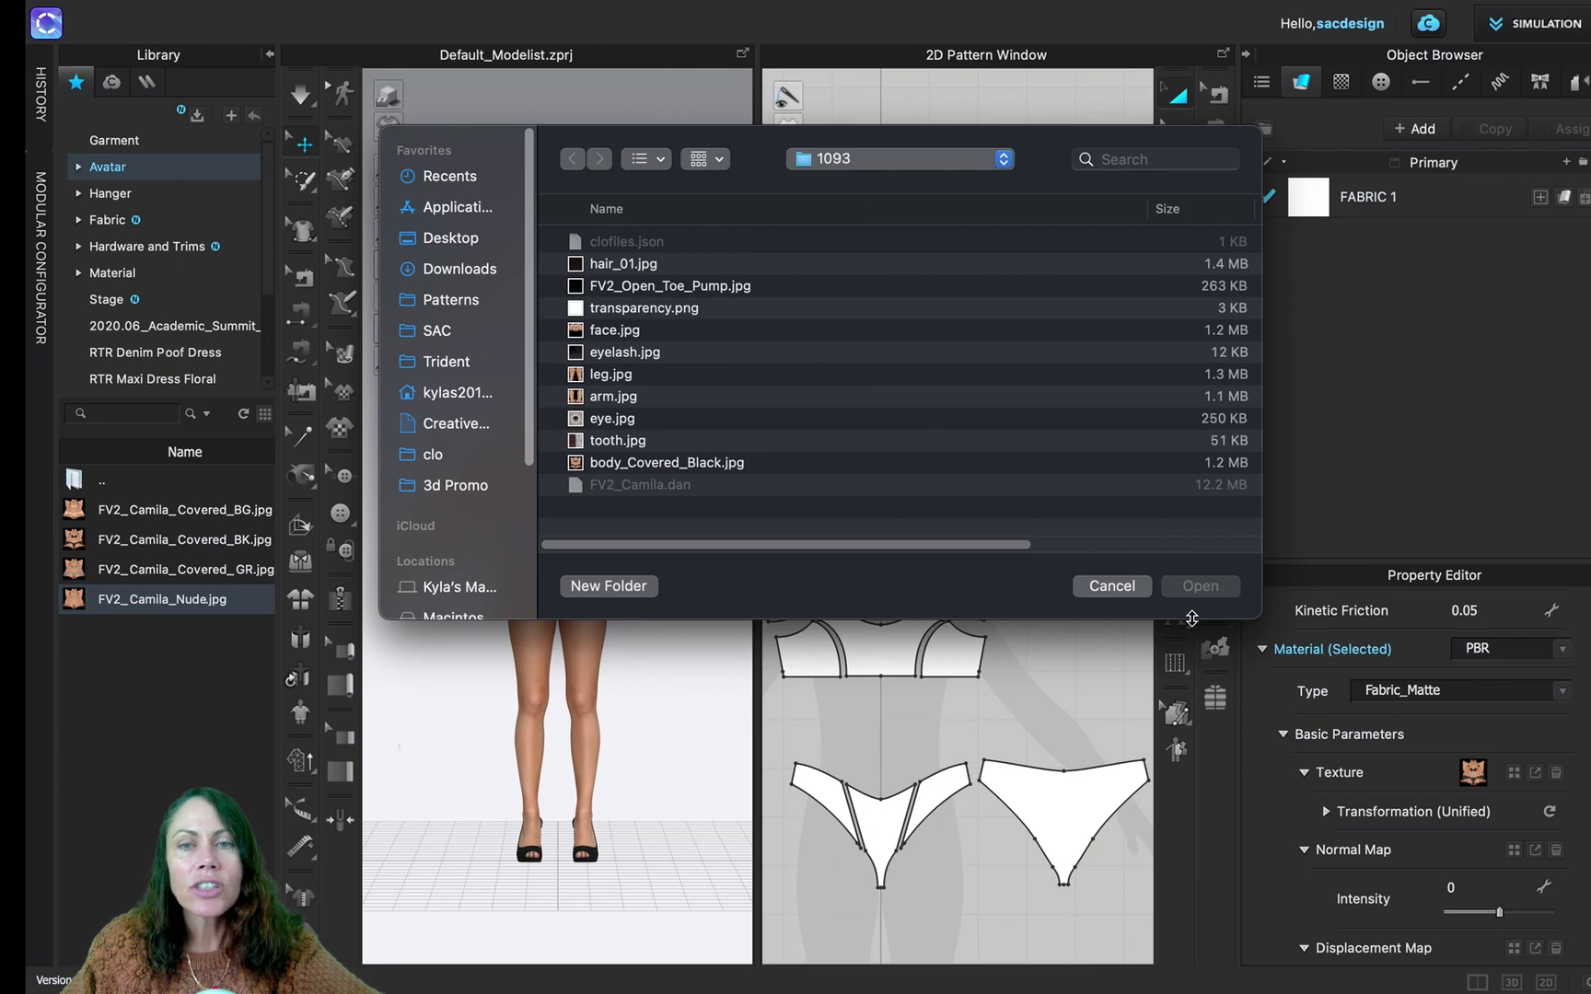
left_click(1114, 587)
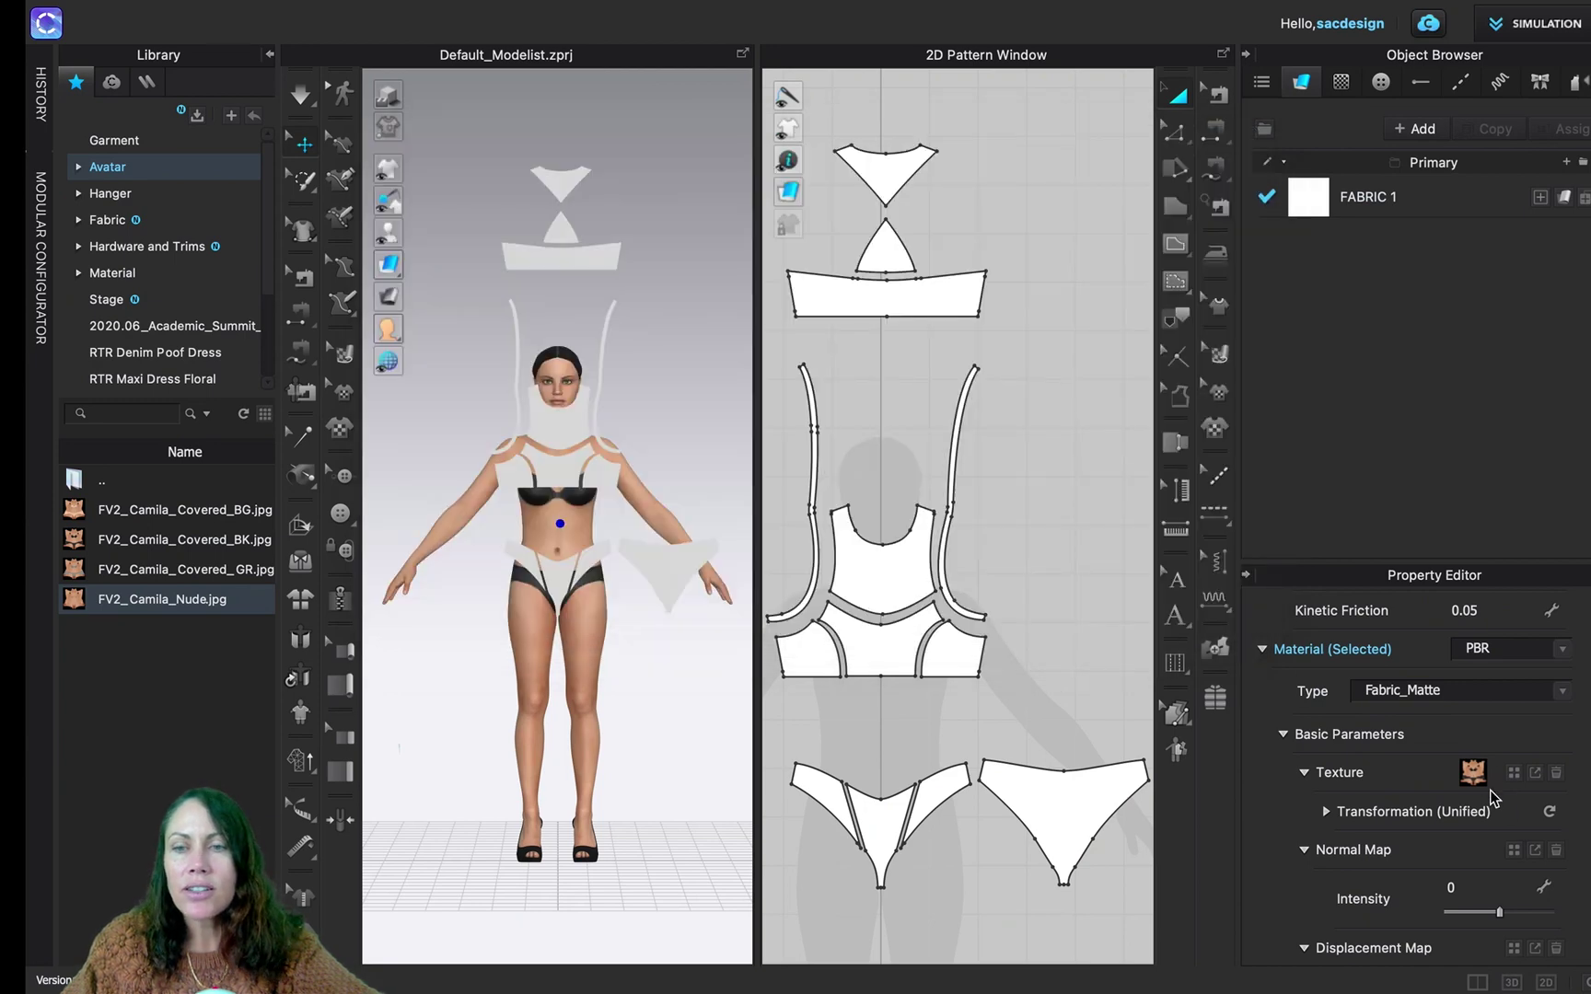
left_click(1536, 776)
left_click(1540, 781)
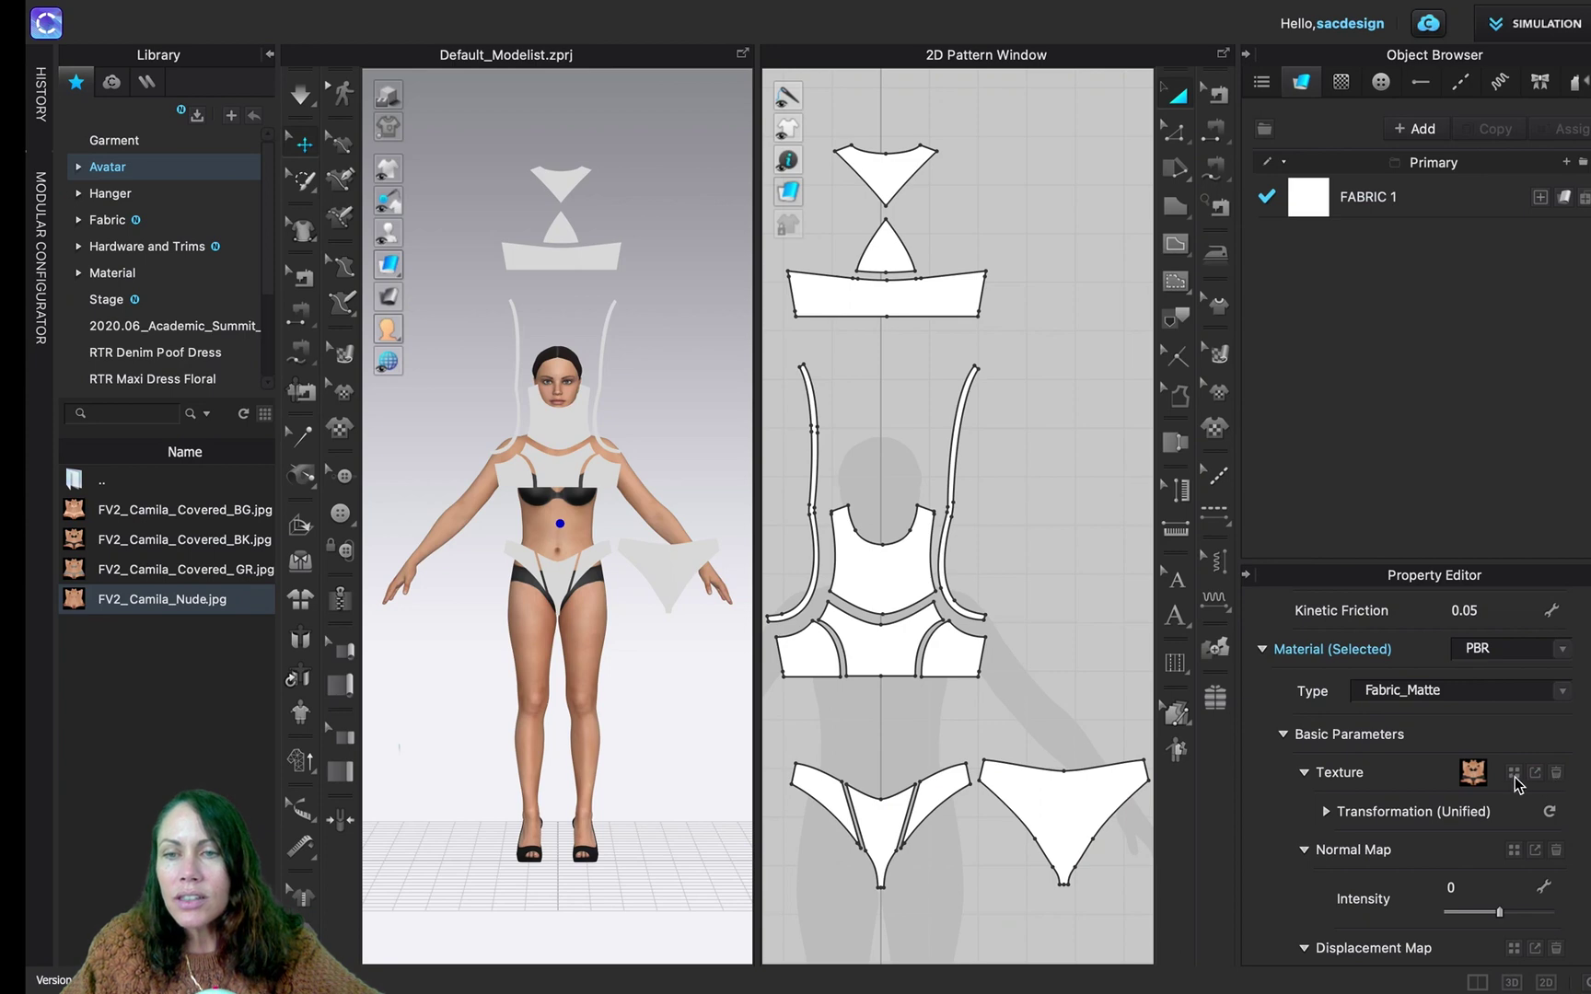
left_click(1515, 777)
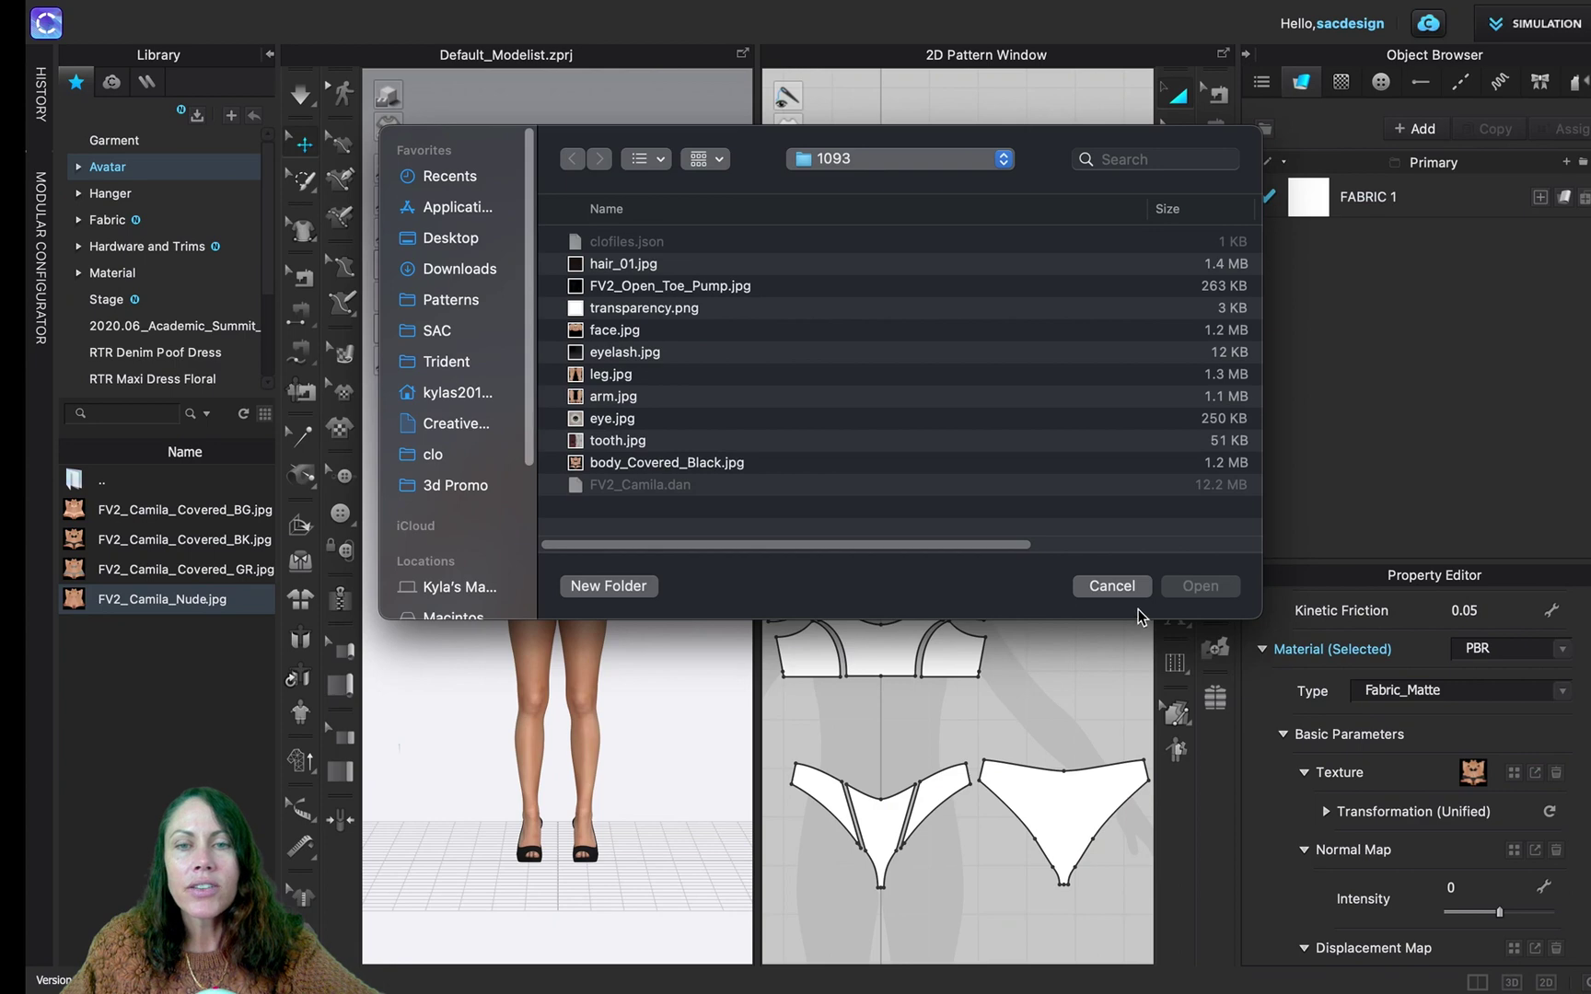
left_click(1117, 589)
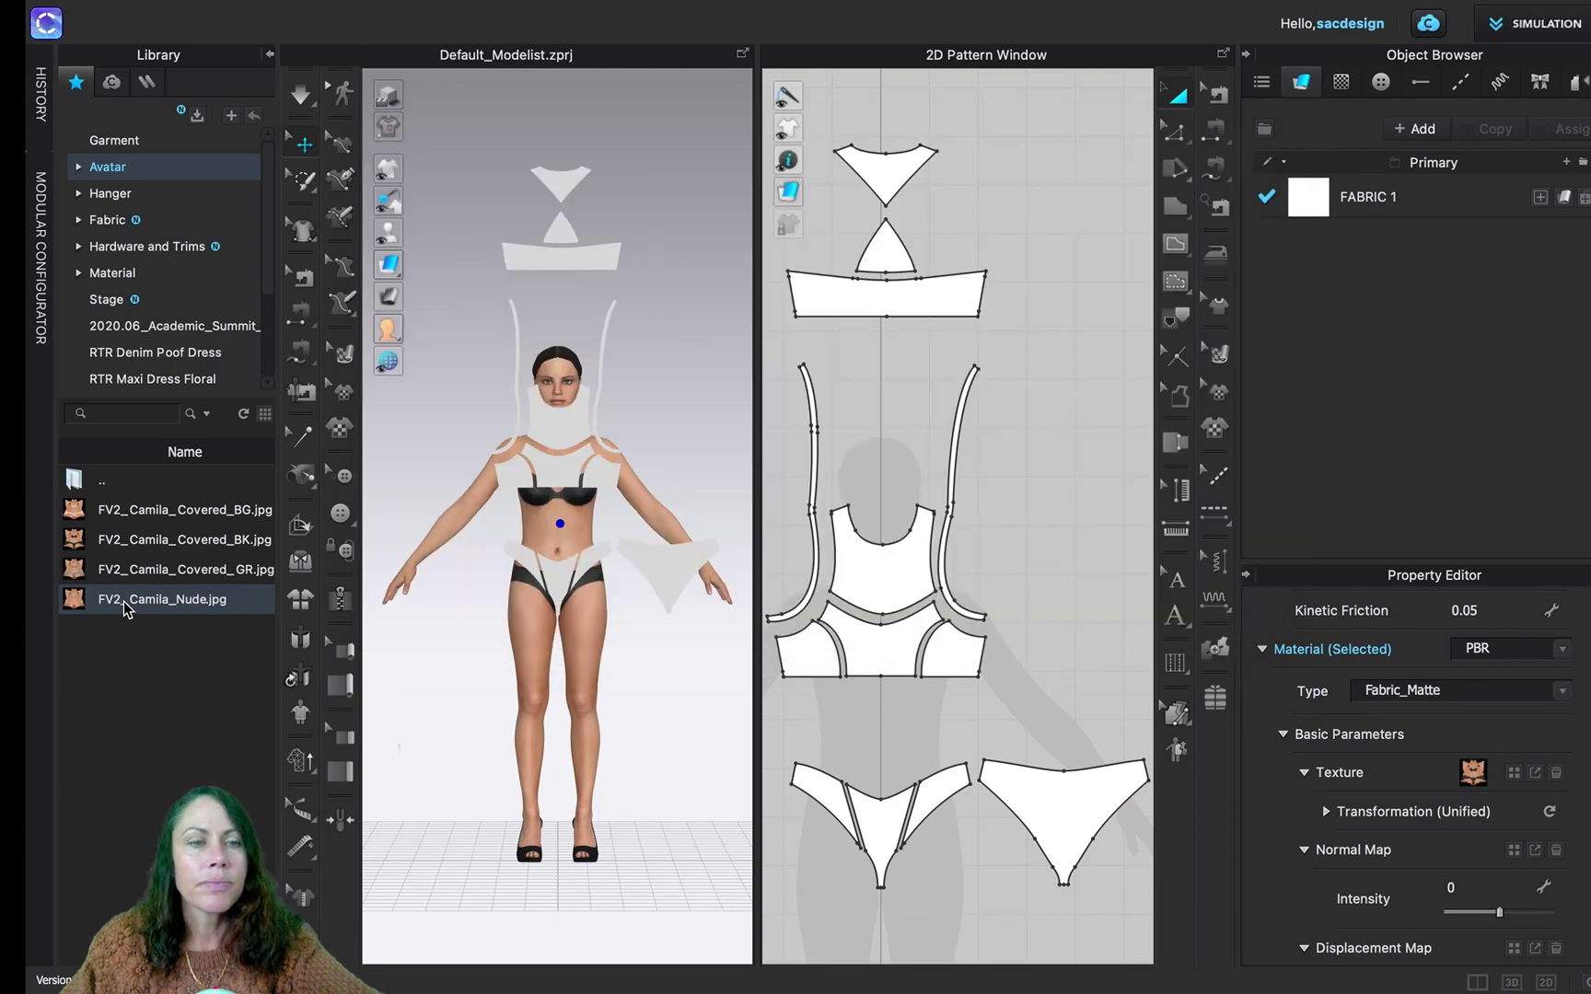
left_click_drag(358, 562, 1484, 784)
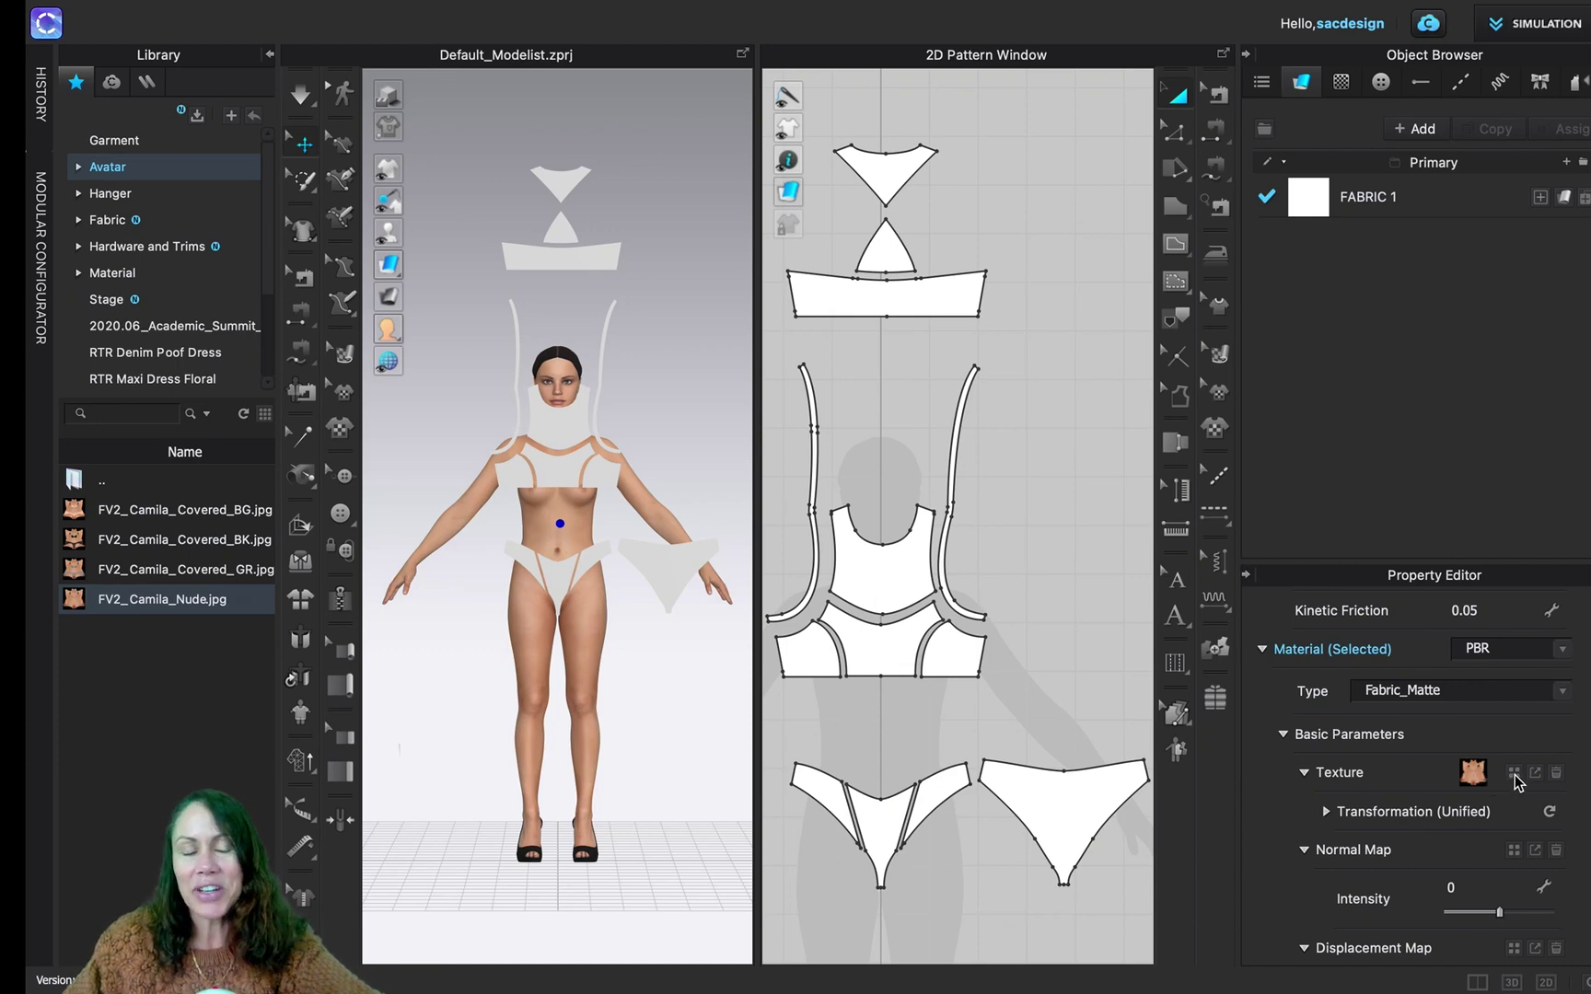
Replace the avatar body's material texture with FV2_Camila_Covered_BG.jpg from the FV2_Camila folder
left_click(1514, 775)
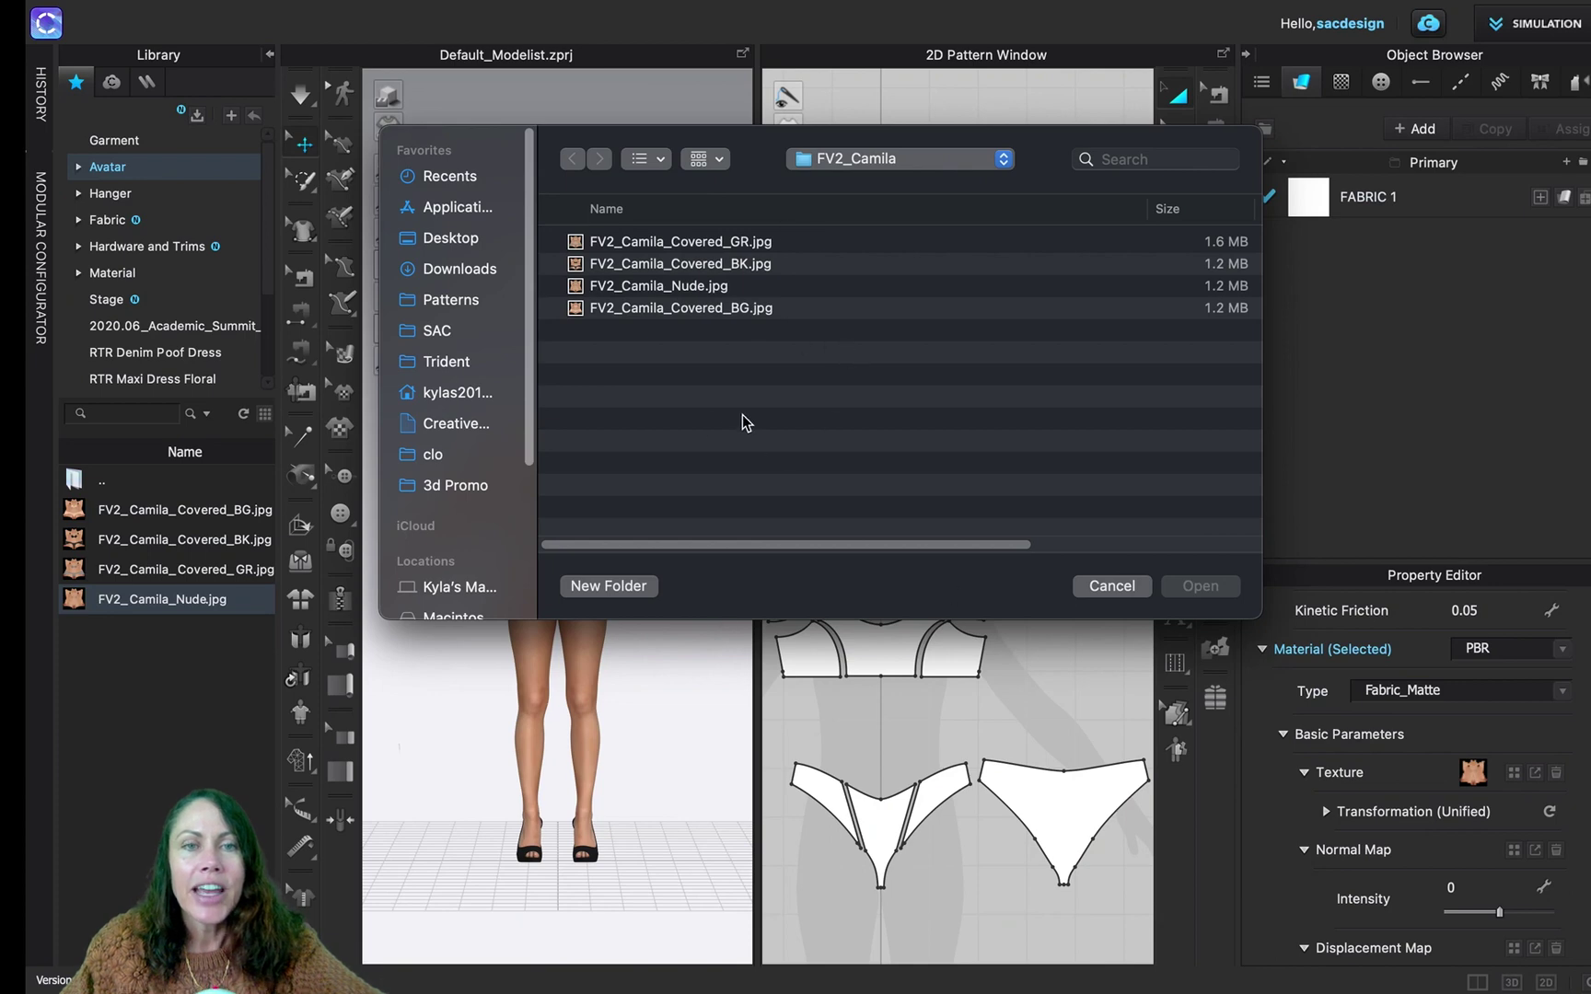
double_click(667, 307)
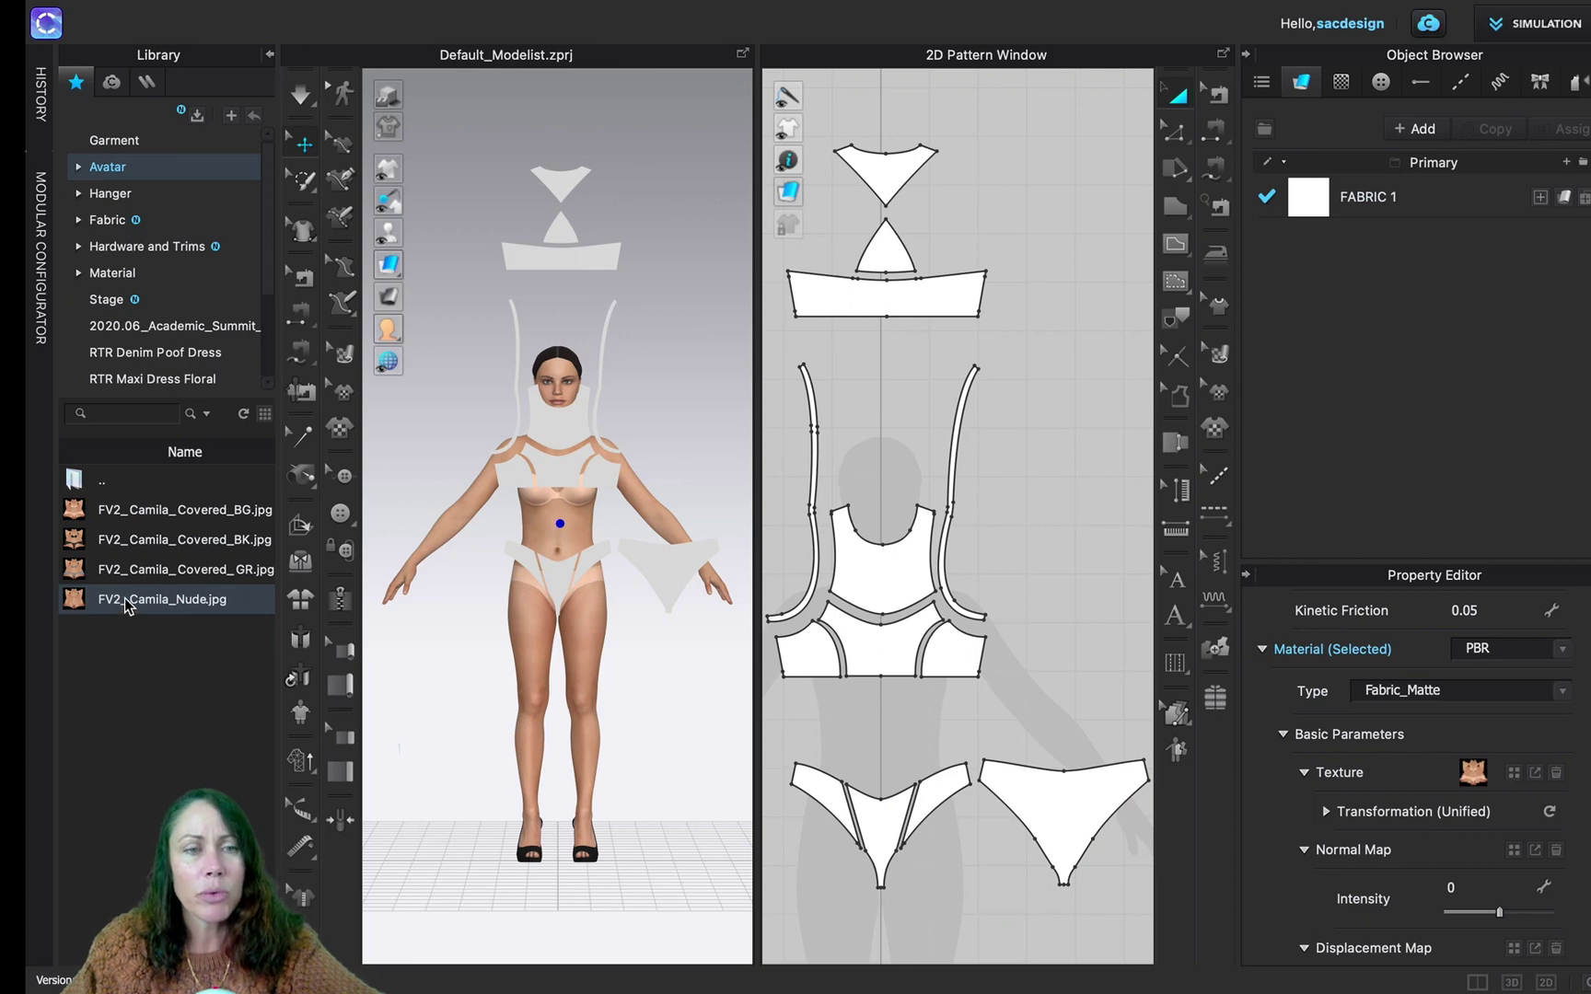
left_click_drag(127, 605, 1527, 781)
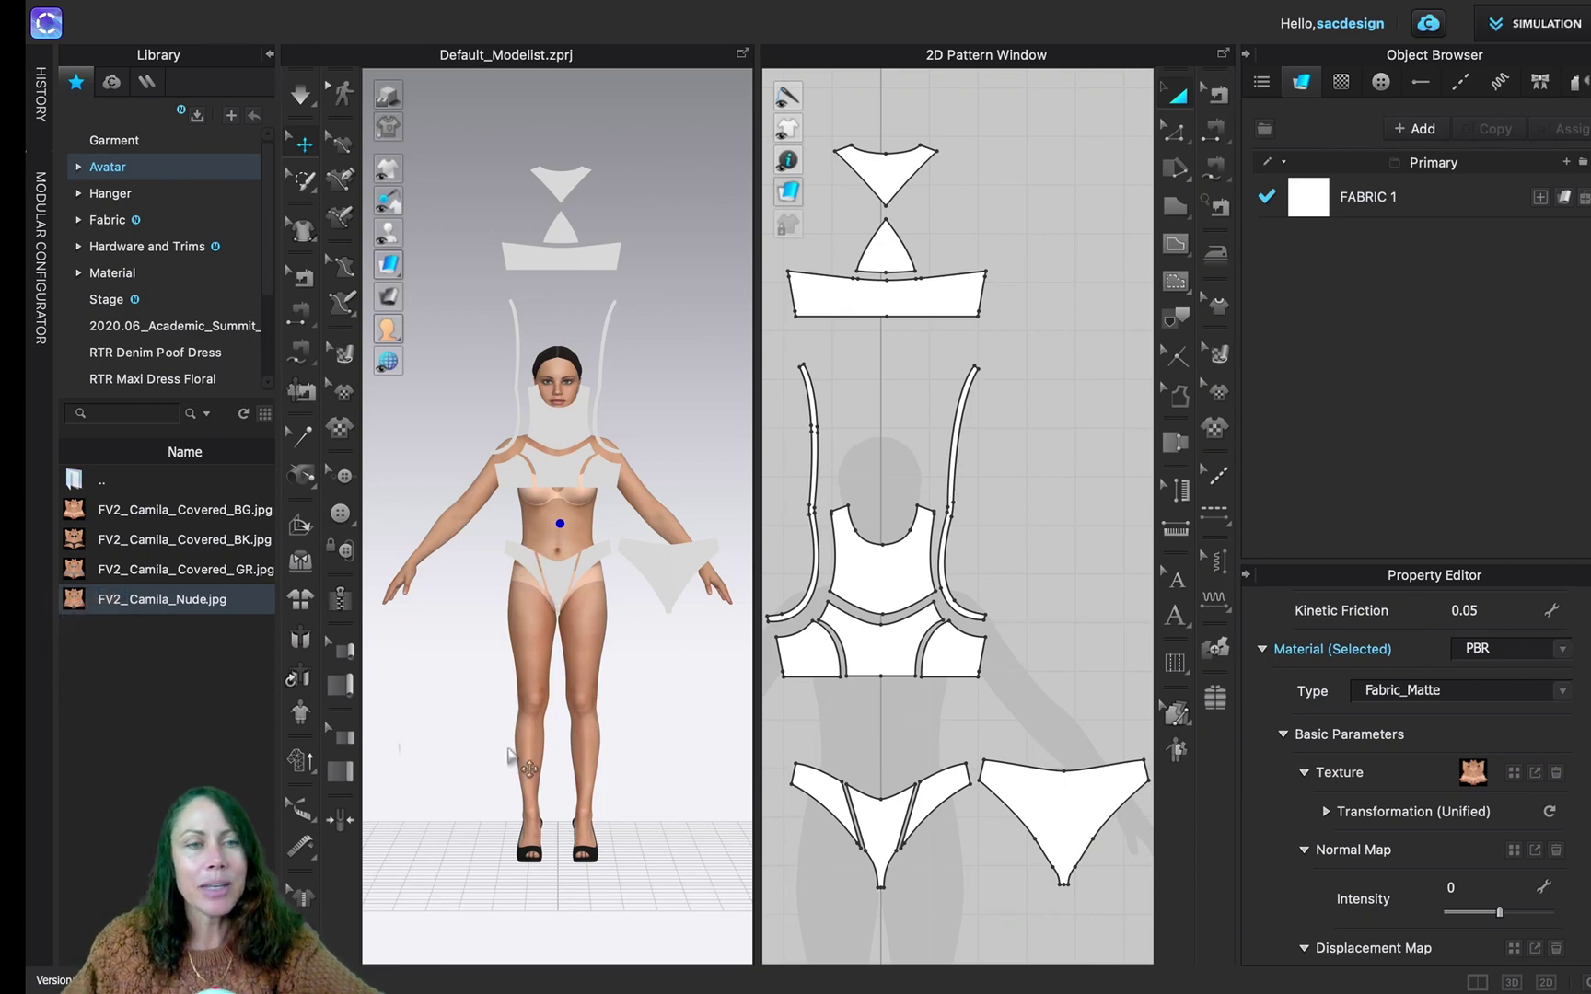
Preview the FV2_Camila_Covered_BG.jpg texture and look through the Female_V2 shoe files in the library
double_click(73, 480)
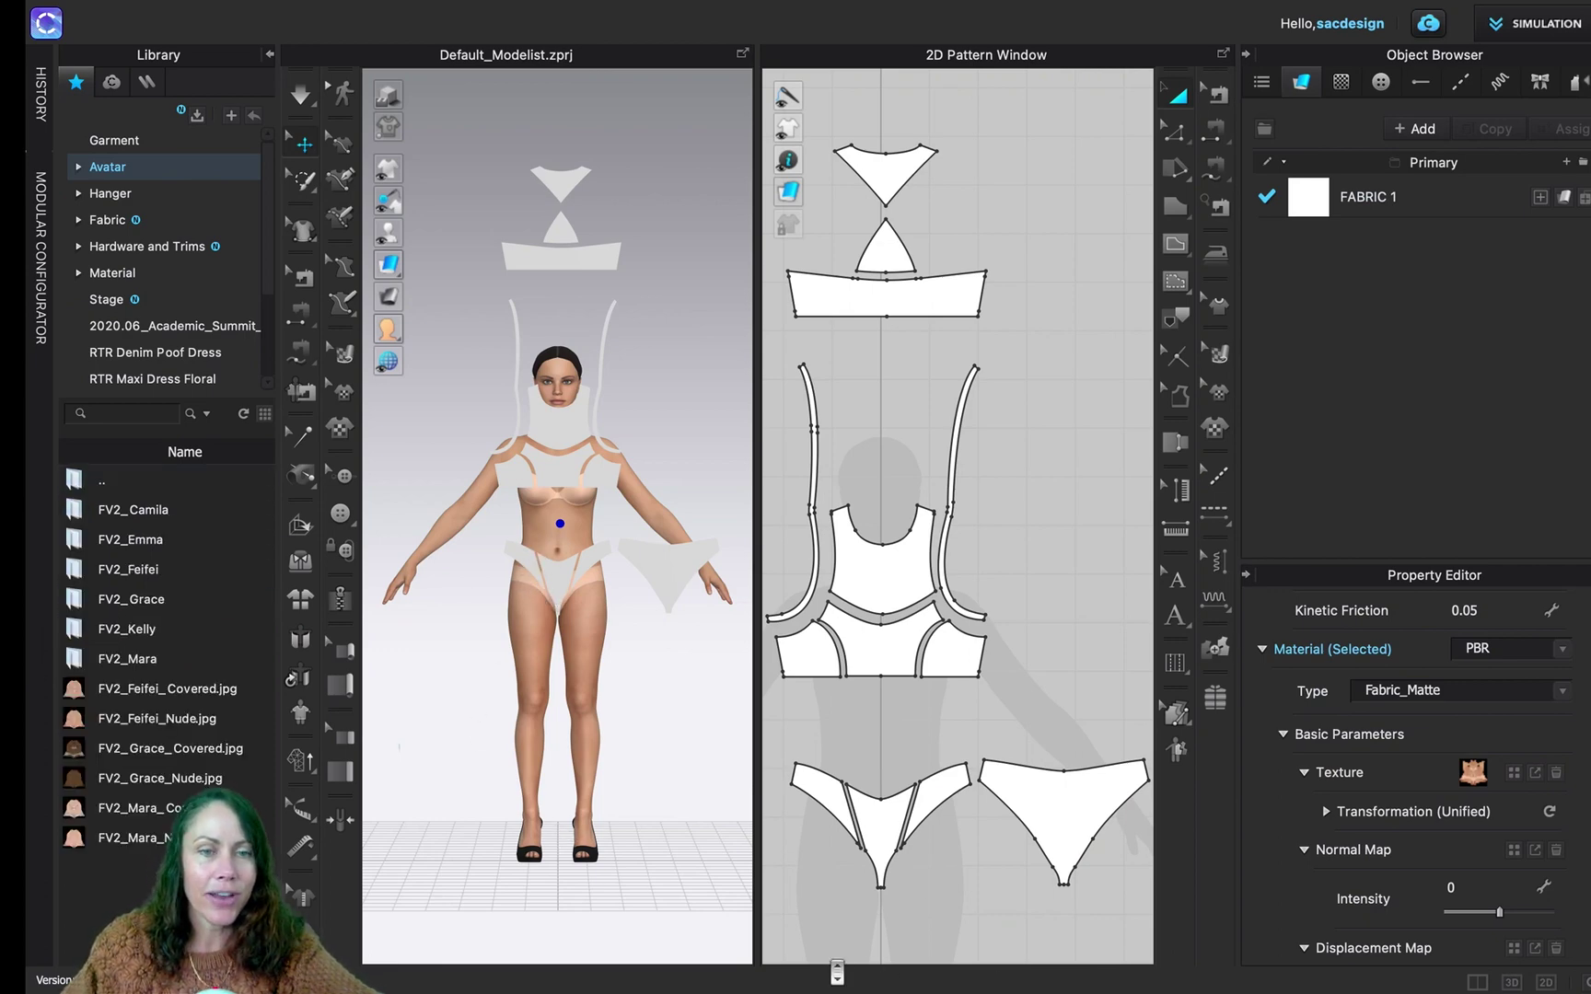
left_click(118, 516)
double_click(118, 515)
double_click(109, 510)
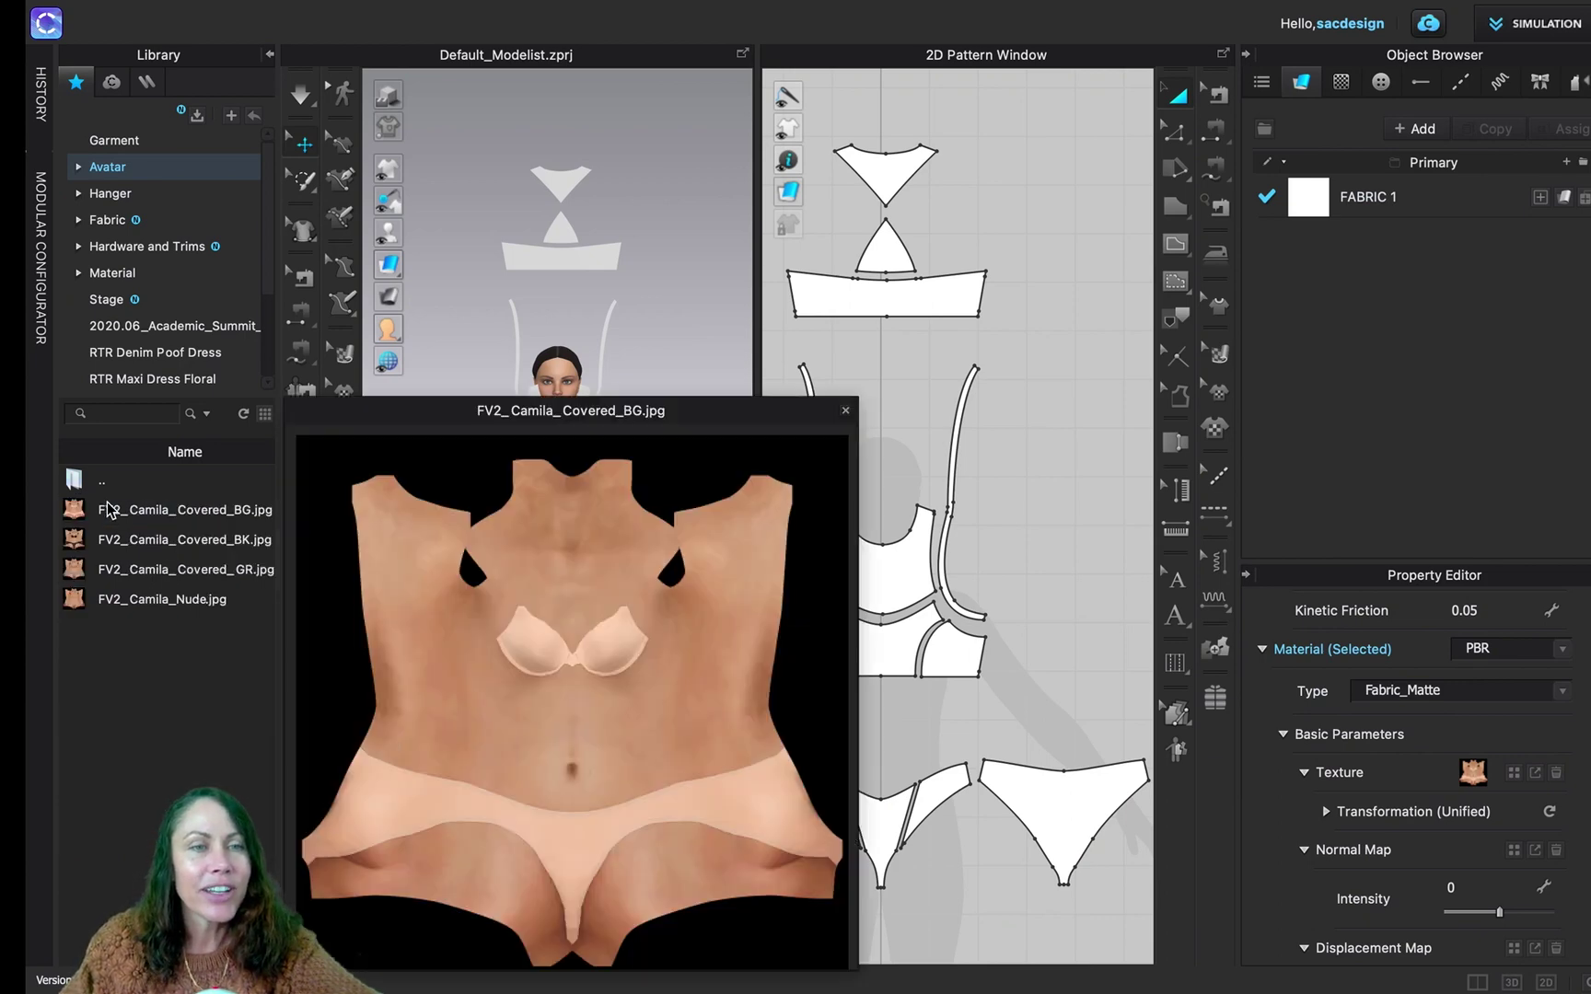
left_click(109, 168)
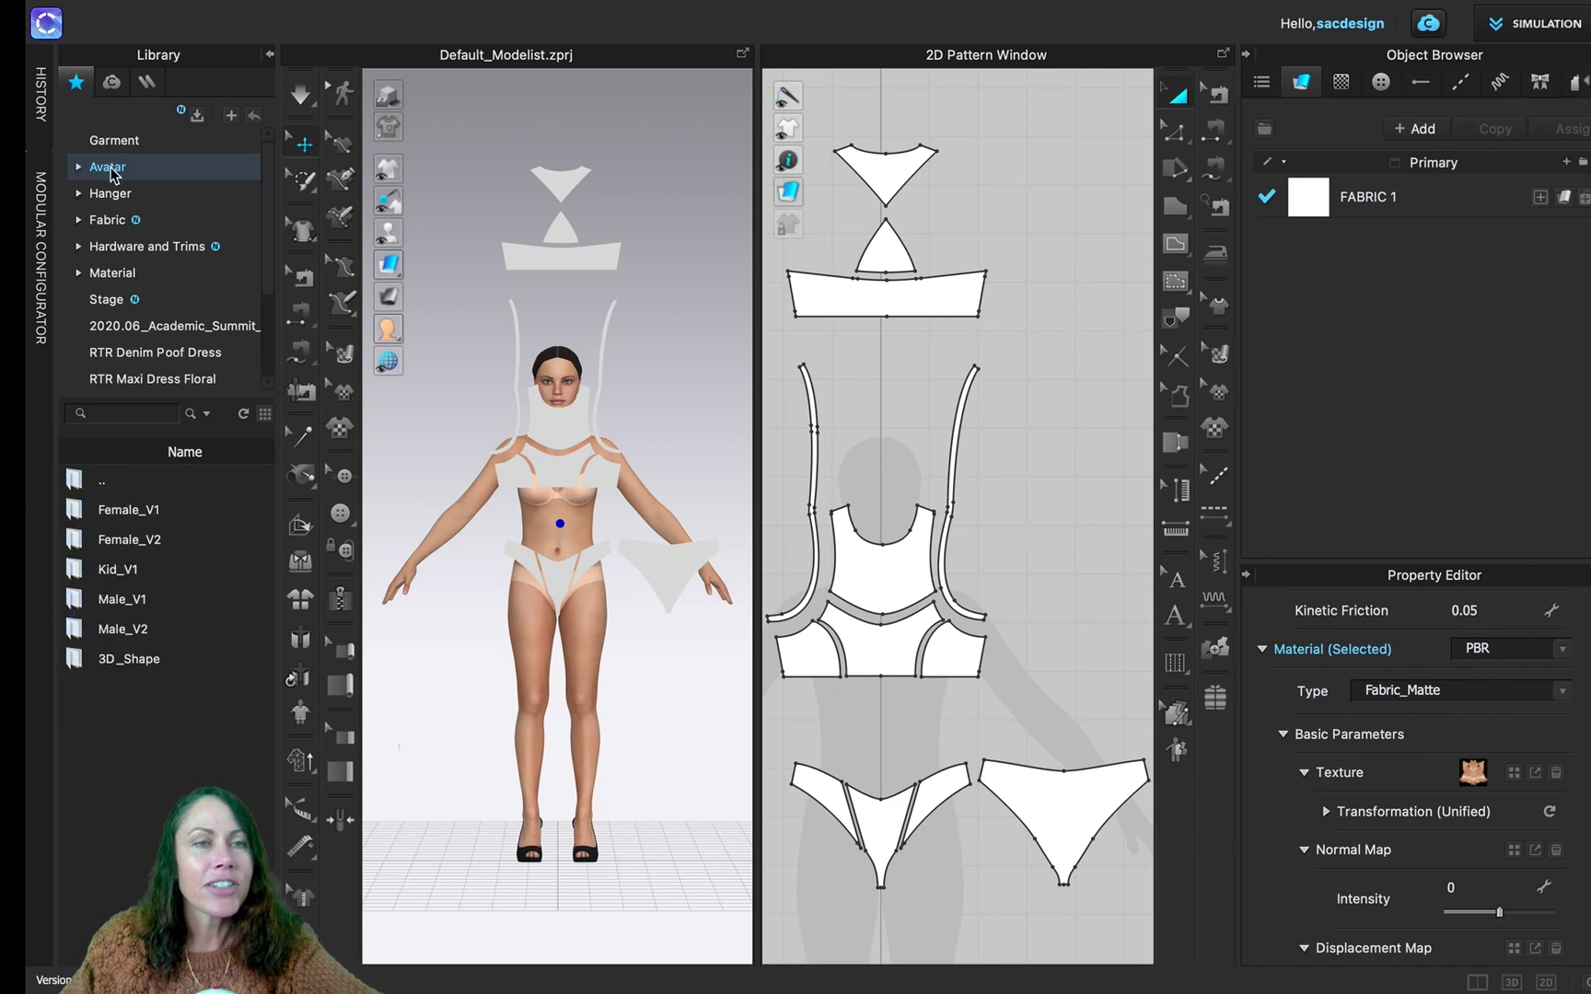
double_click(103, 544)
double_click(105, 659)
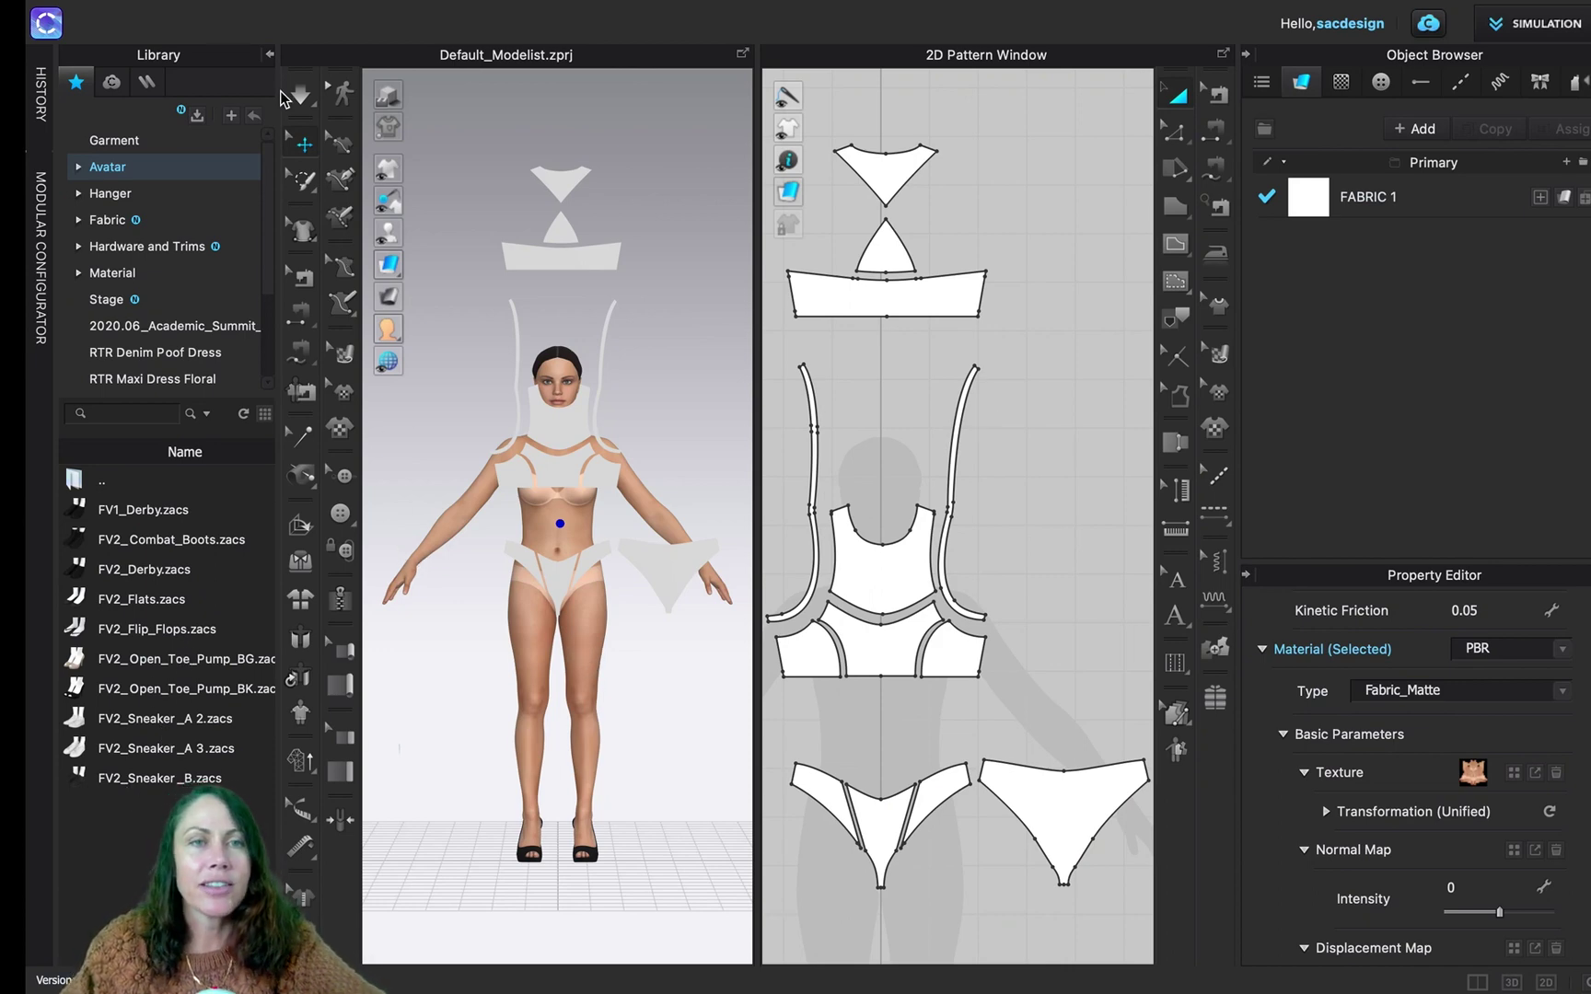
Collapse the library and open the Avatar Editor for the avatar
left_click(269, 54)
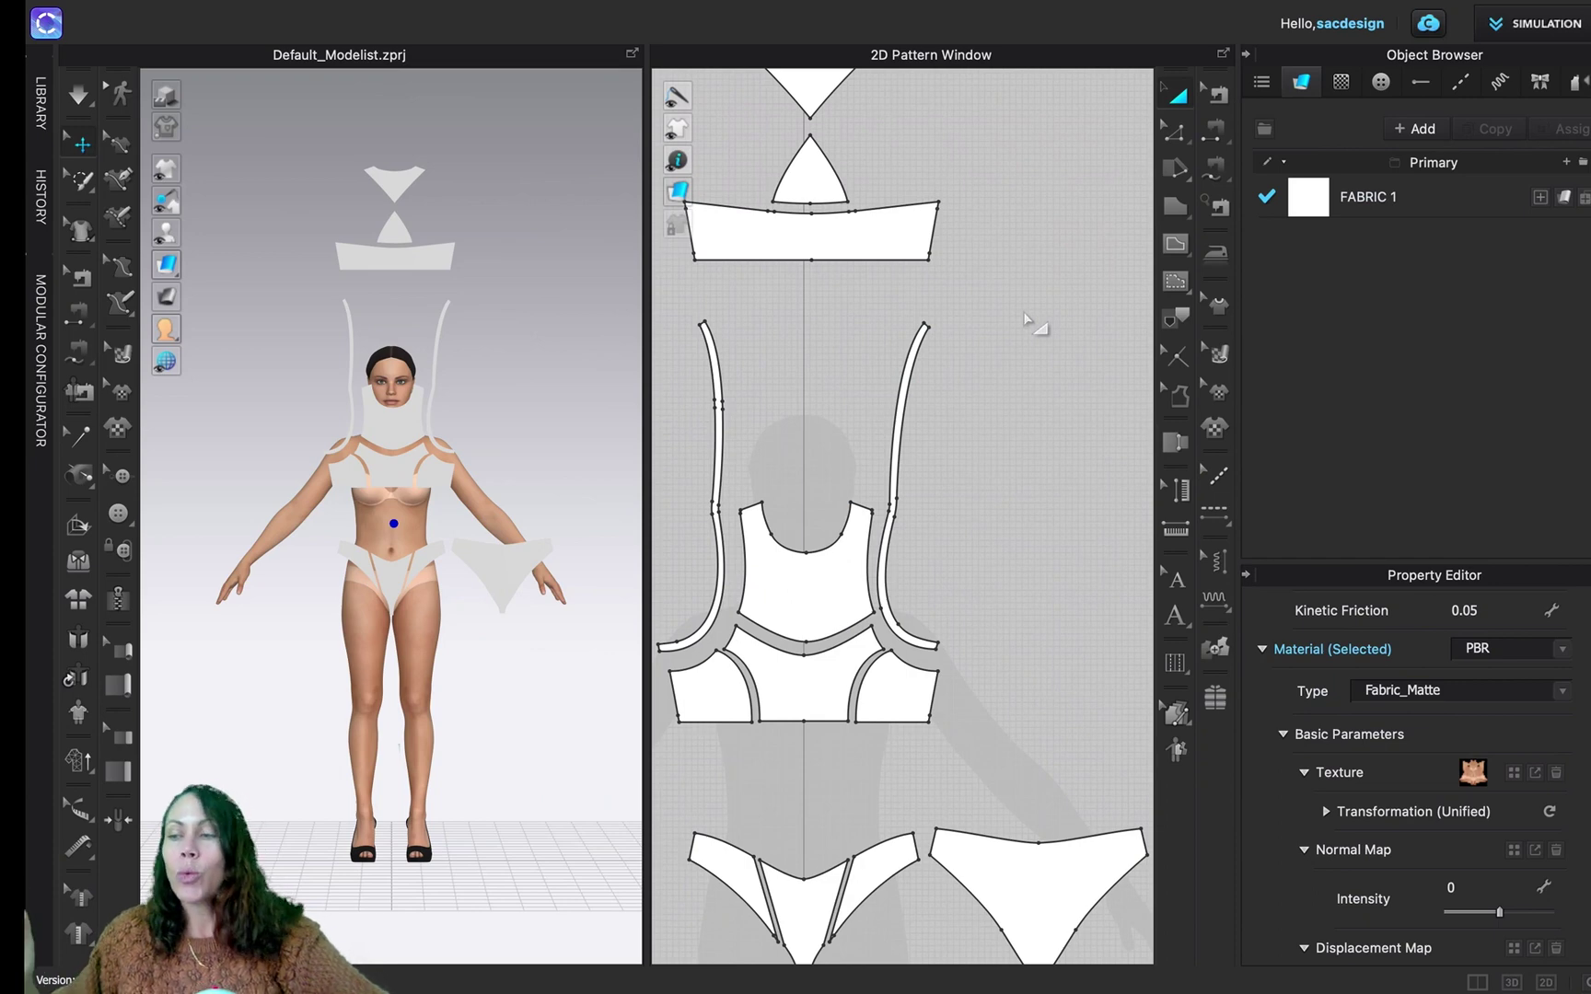
left_click(711, 689)
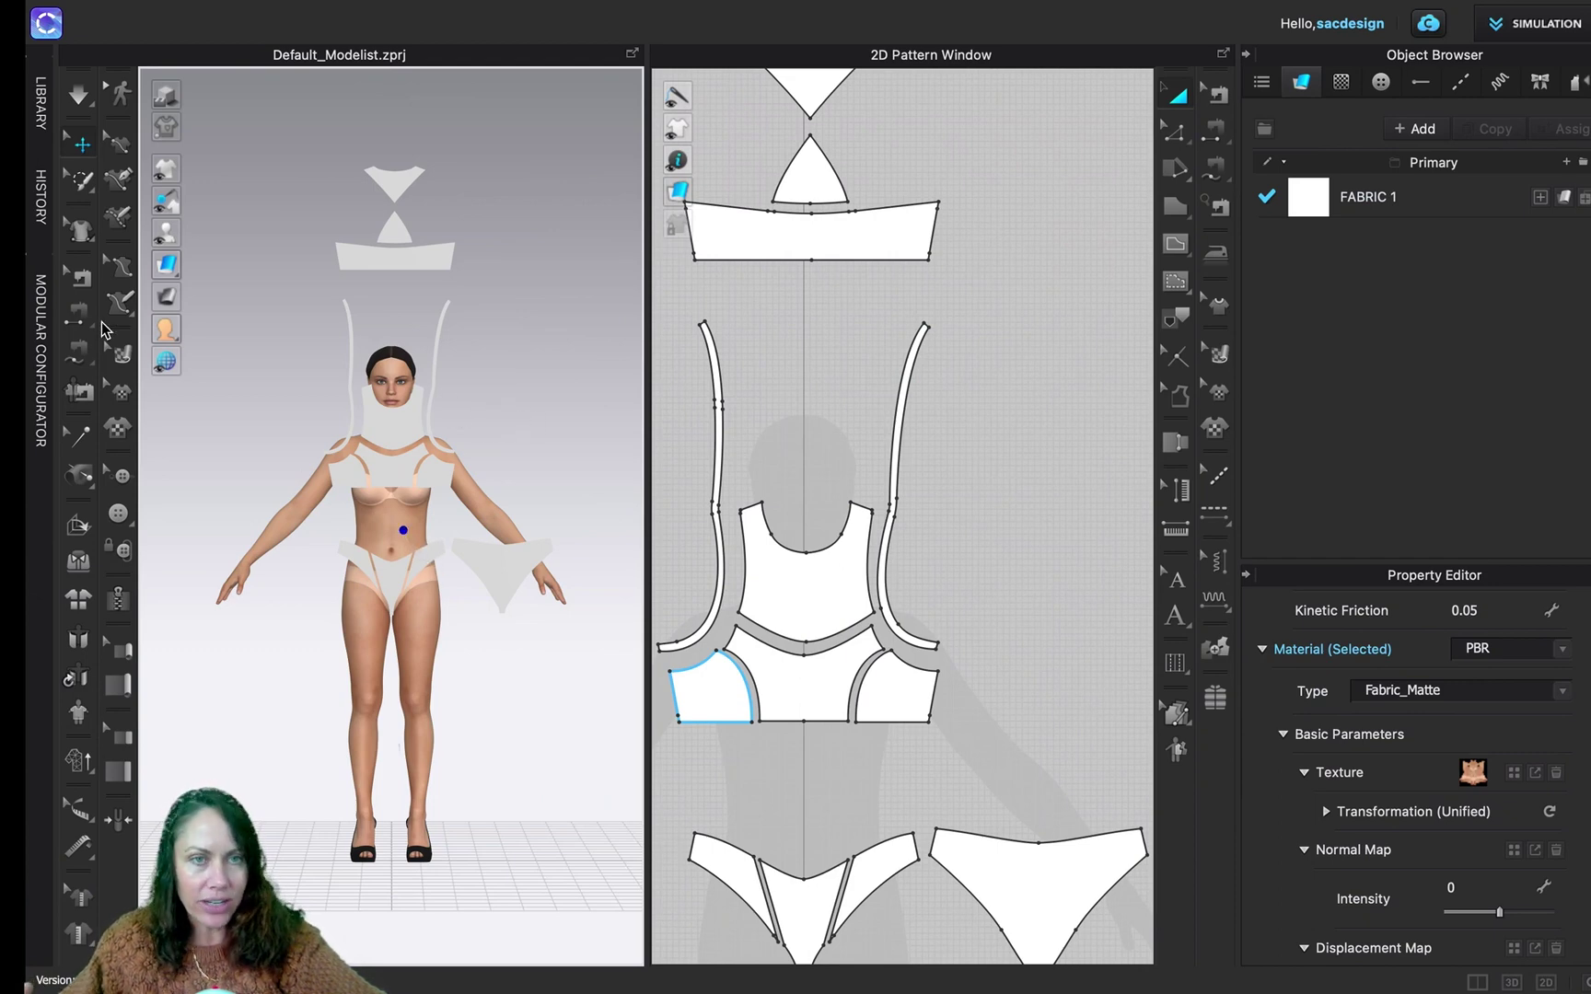
mouse_move(868, 7)
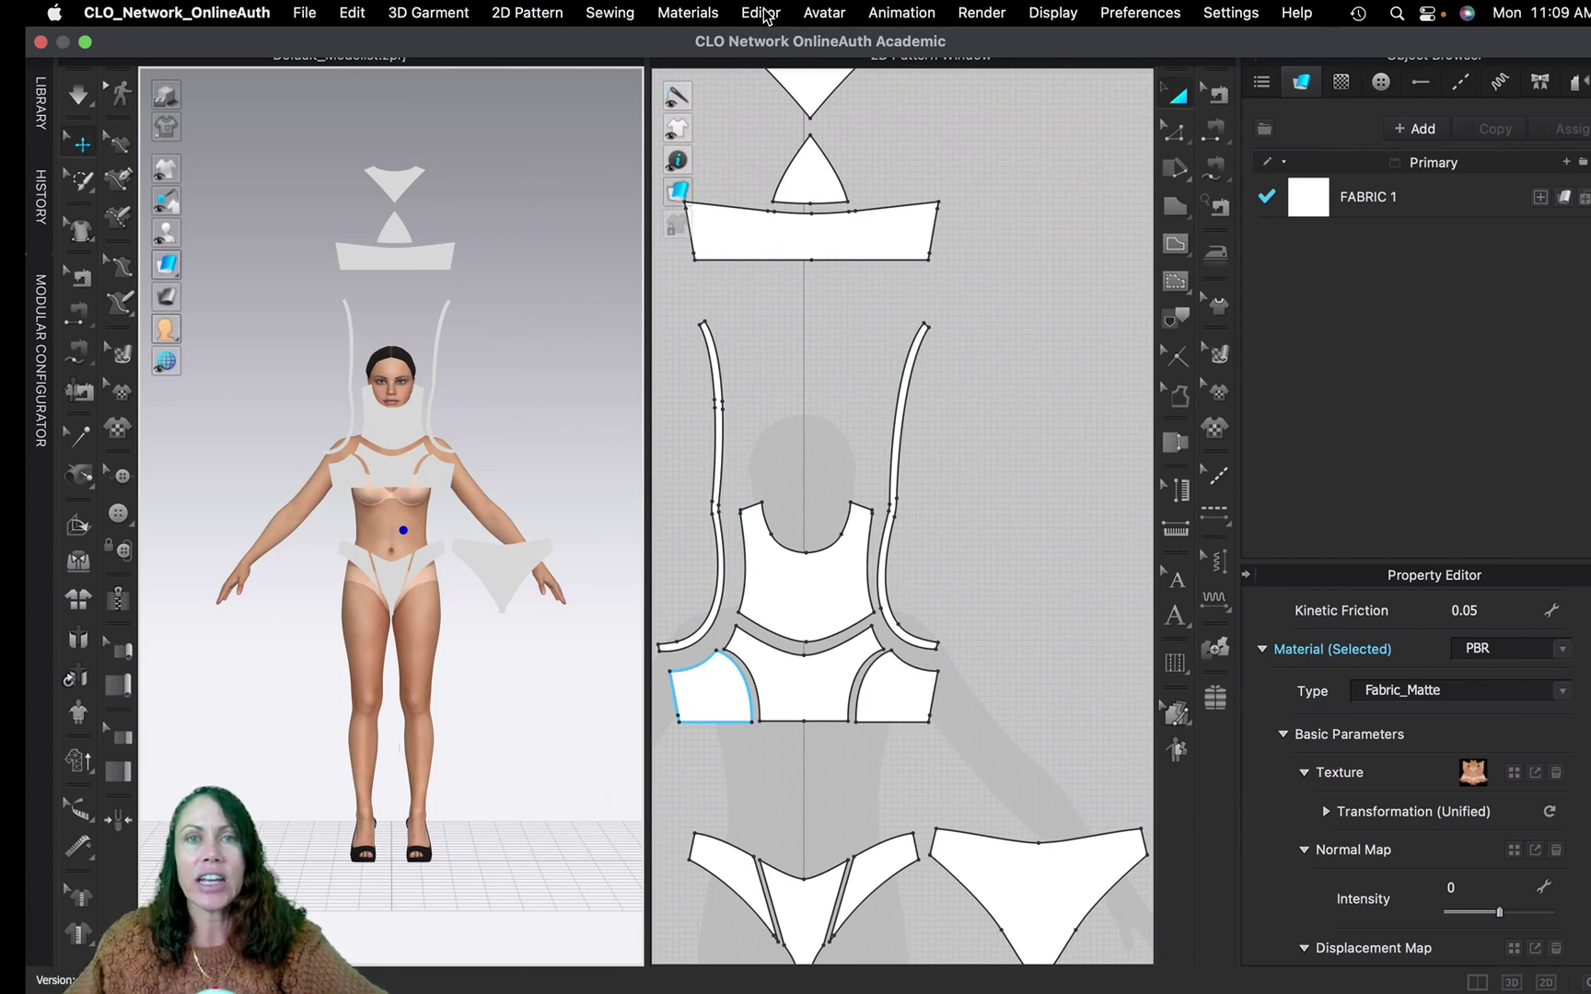
left_click(814, 14)
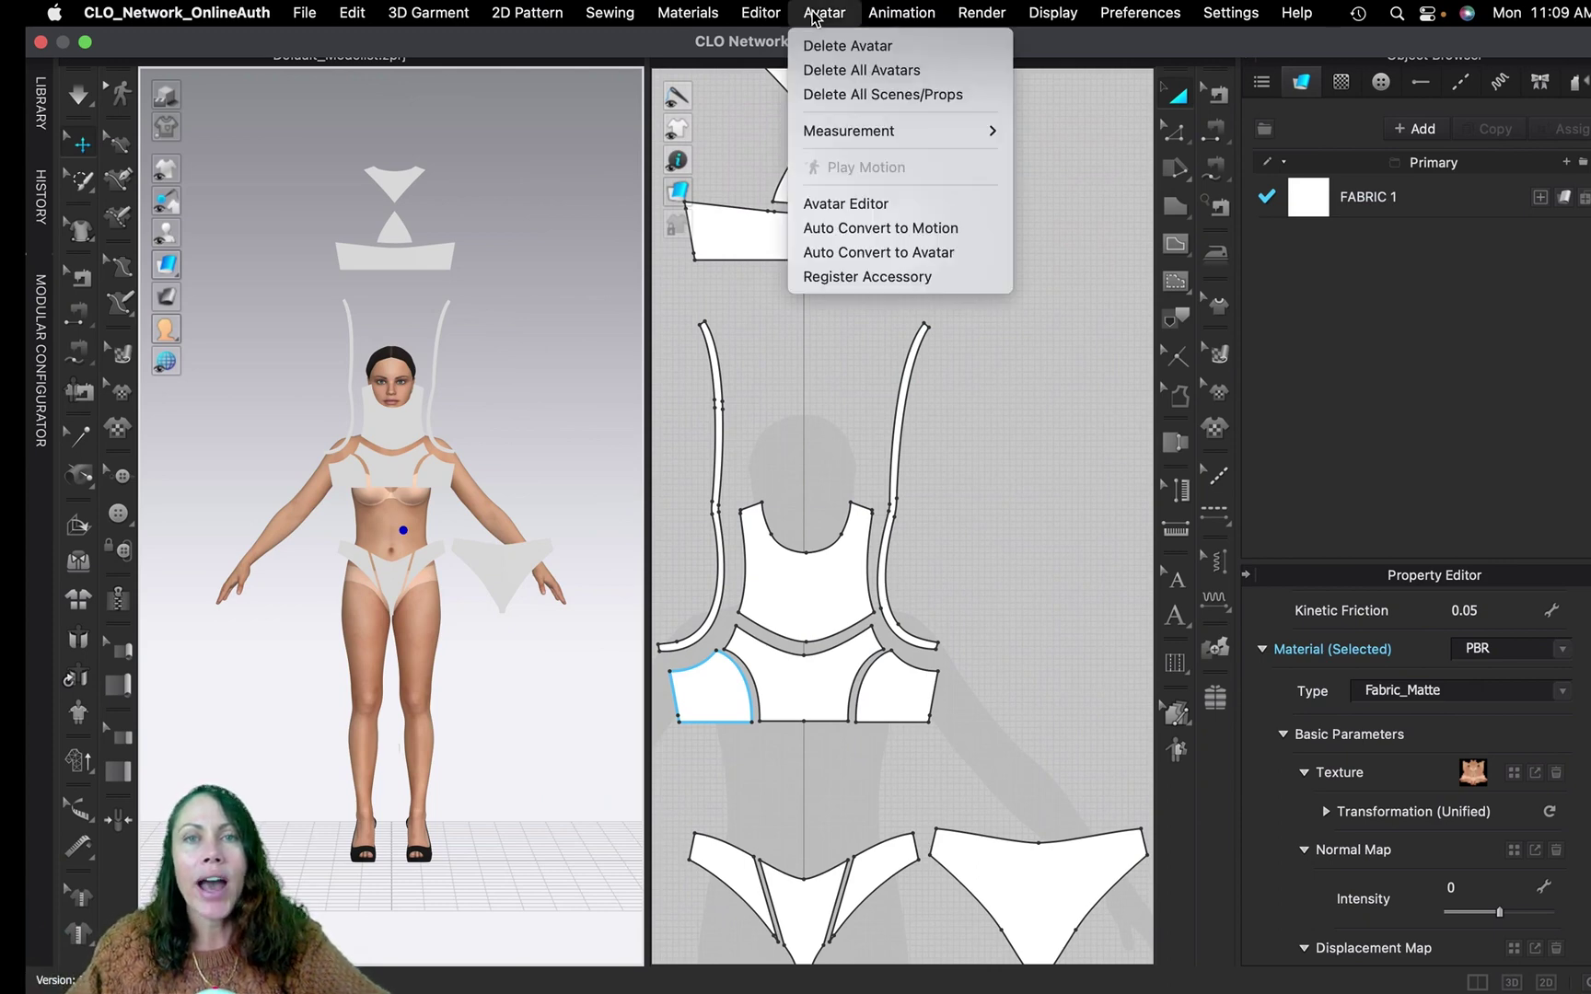
mouse_move(837, 133)
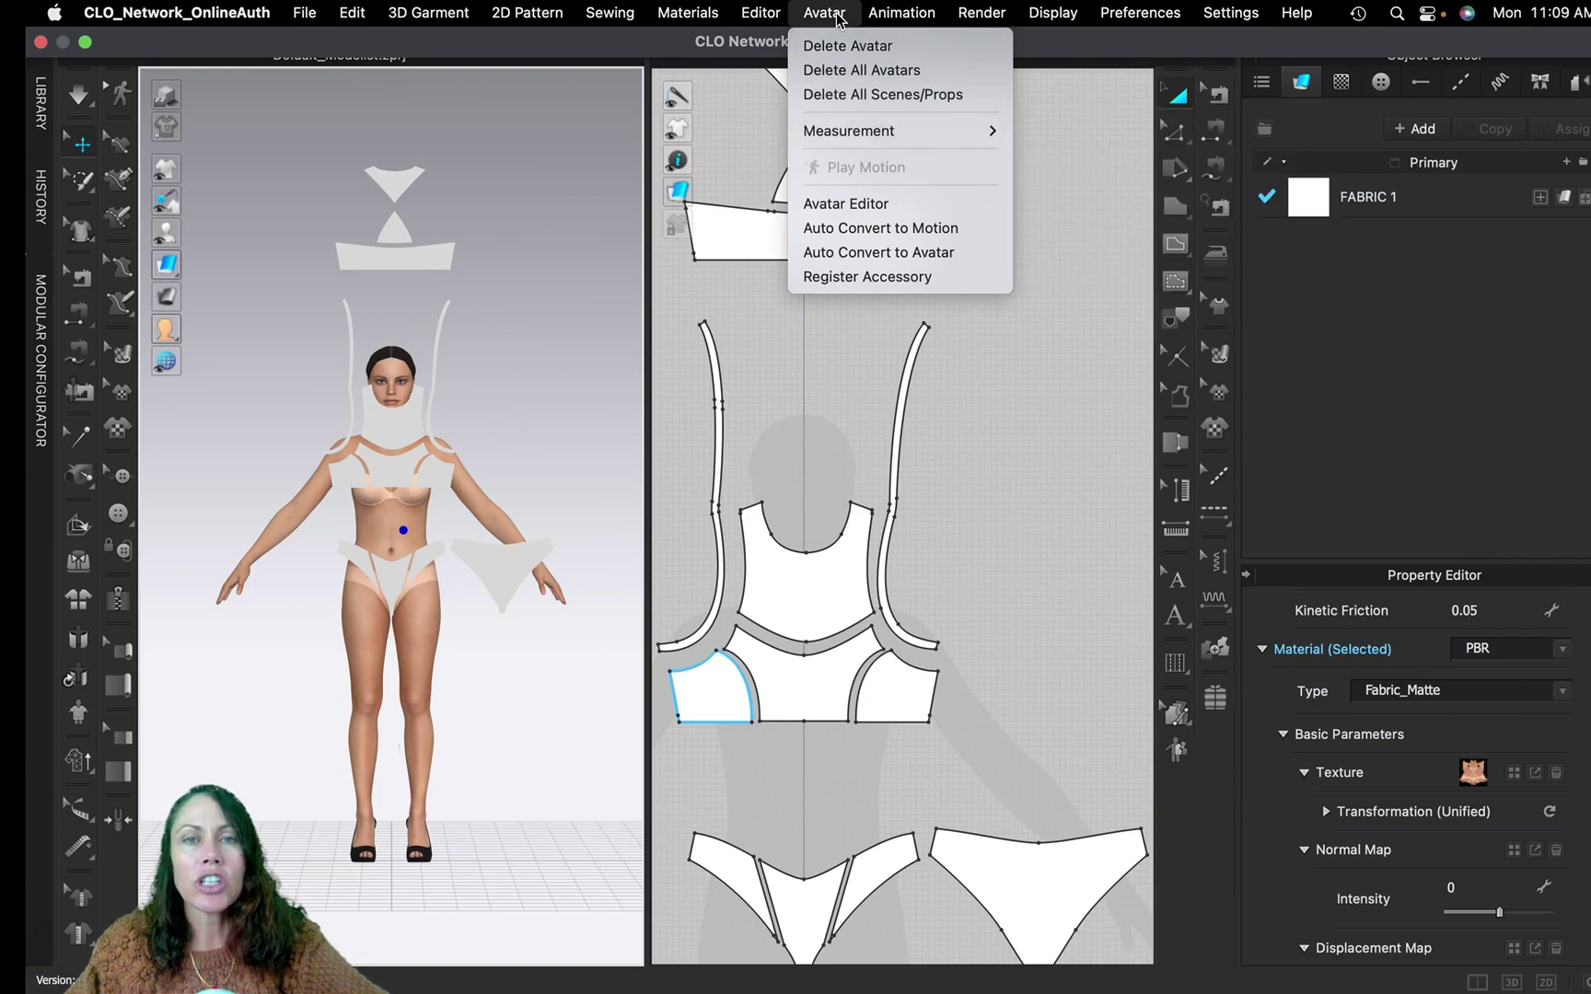
left_click(840, 204)
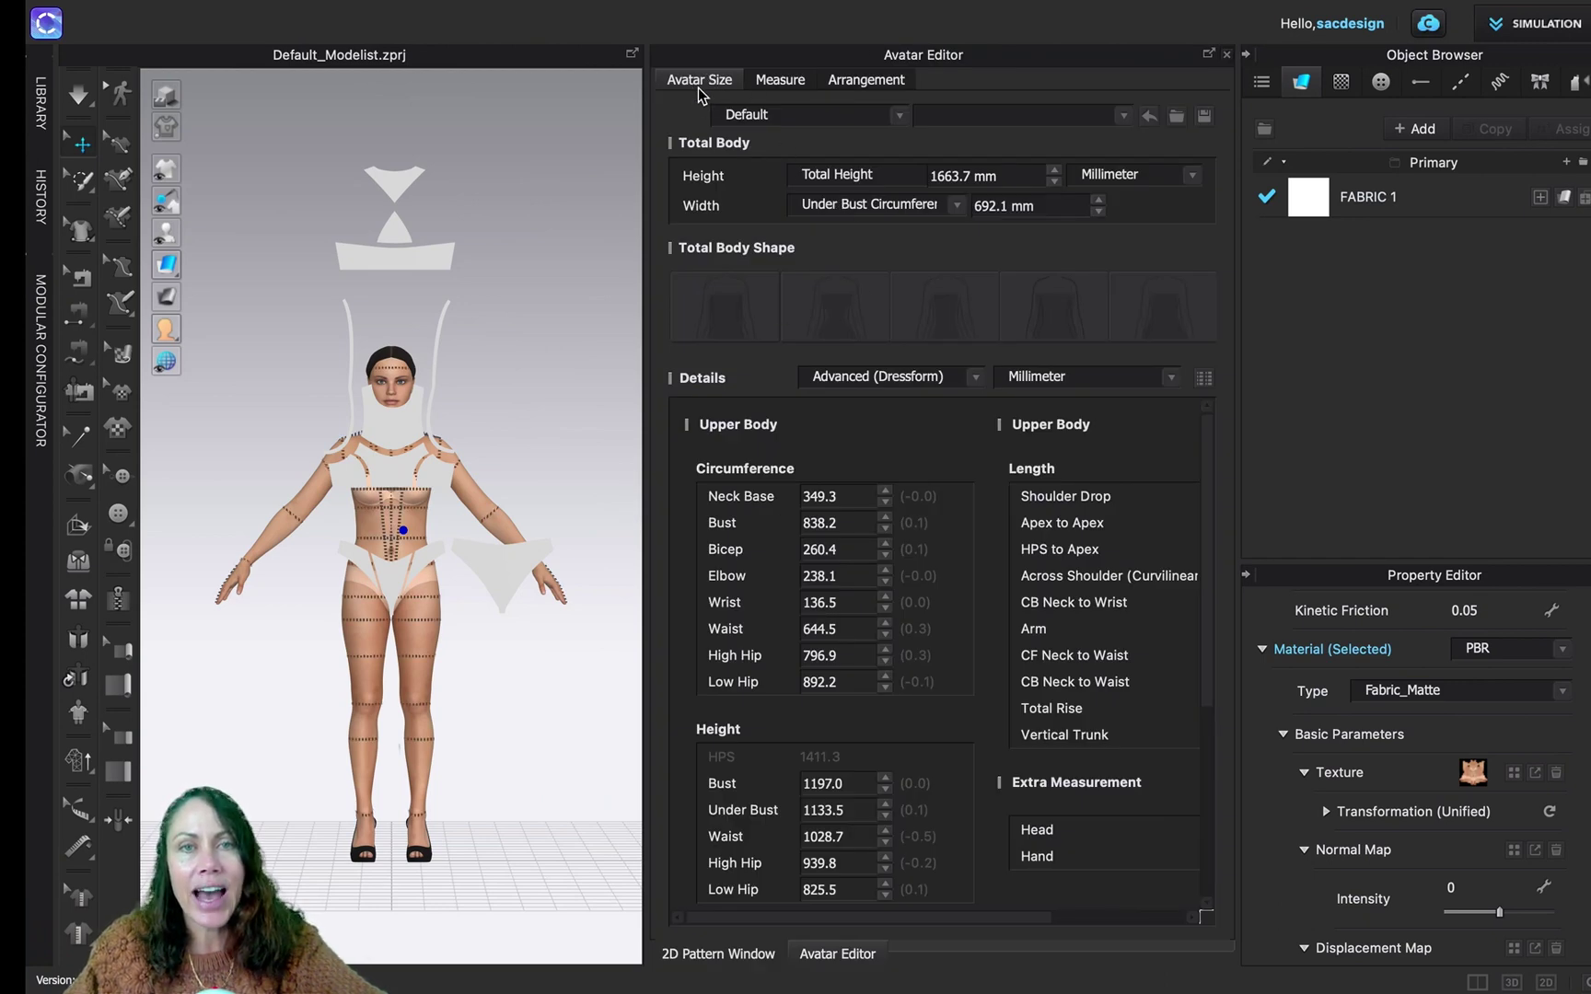
Set the avatar size measurement unit to Inch
scroll(977, 590, "down", 3)
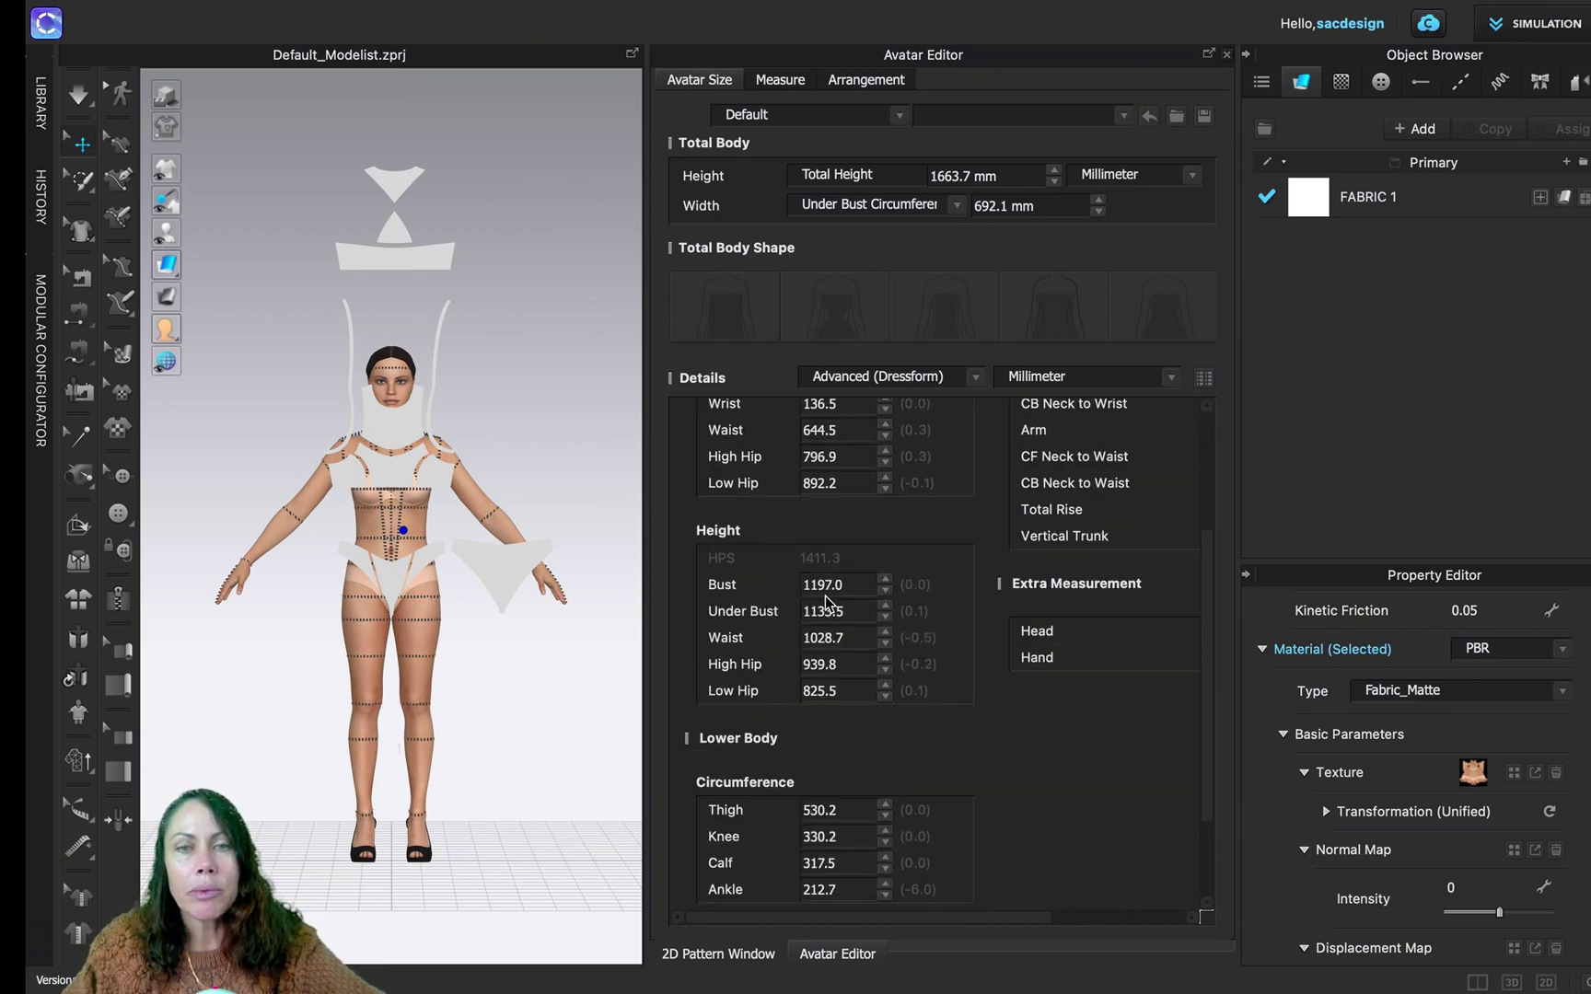
scroll(852, 590, "up", 3)
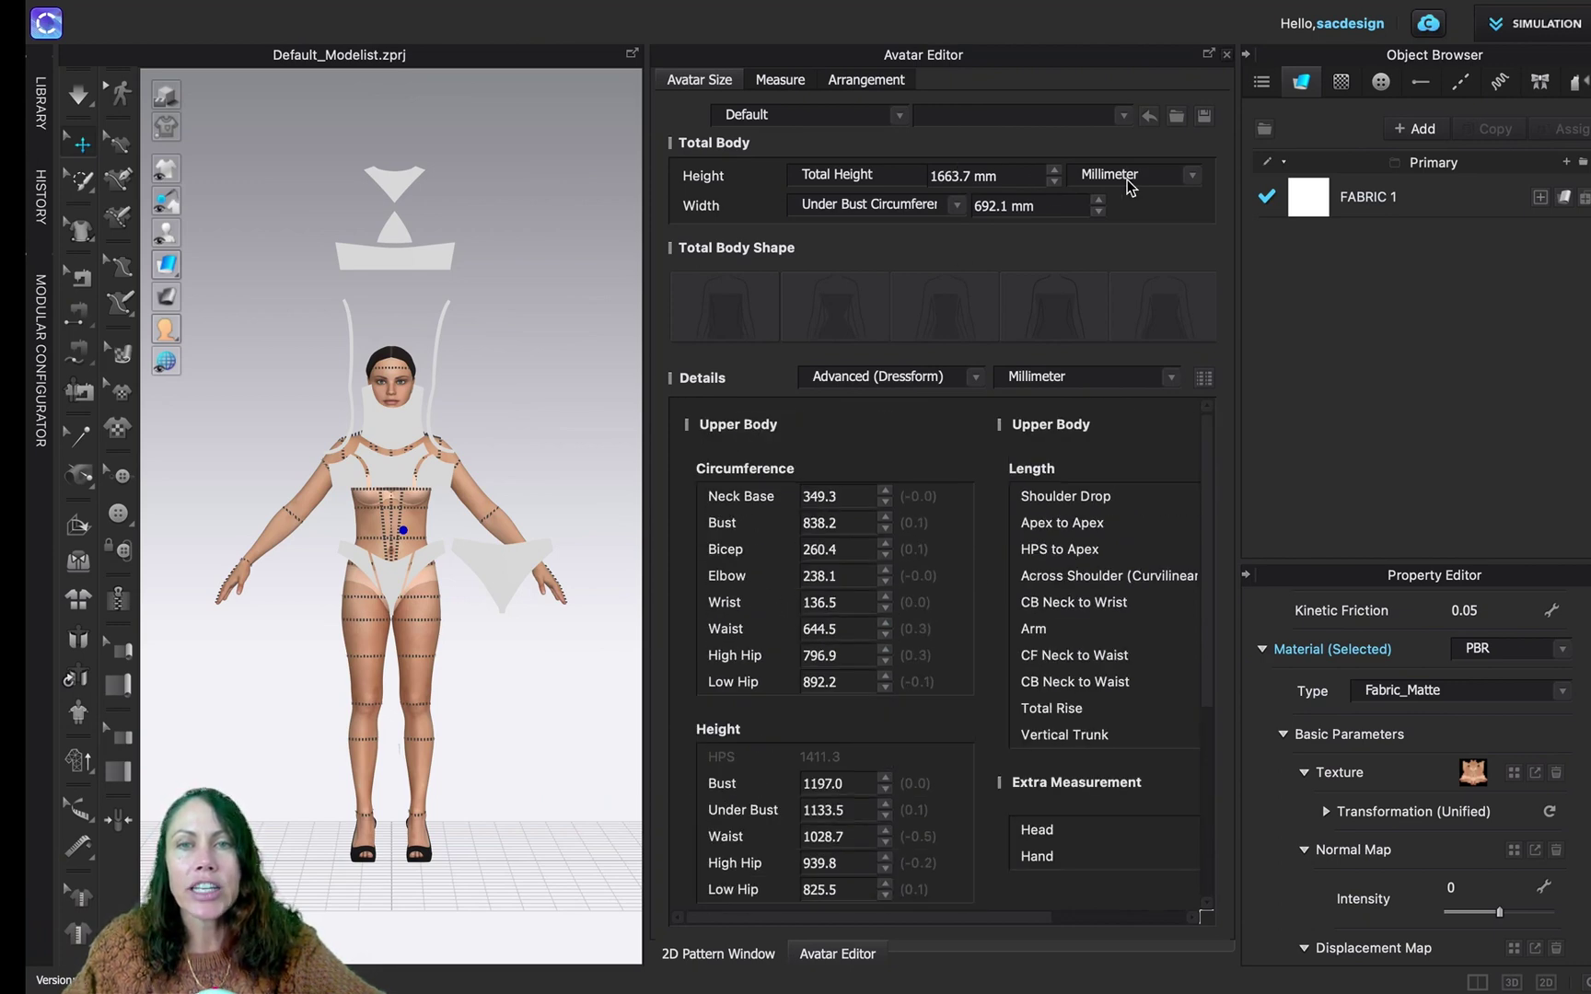
left_click(1191, 183)
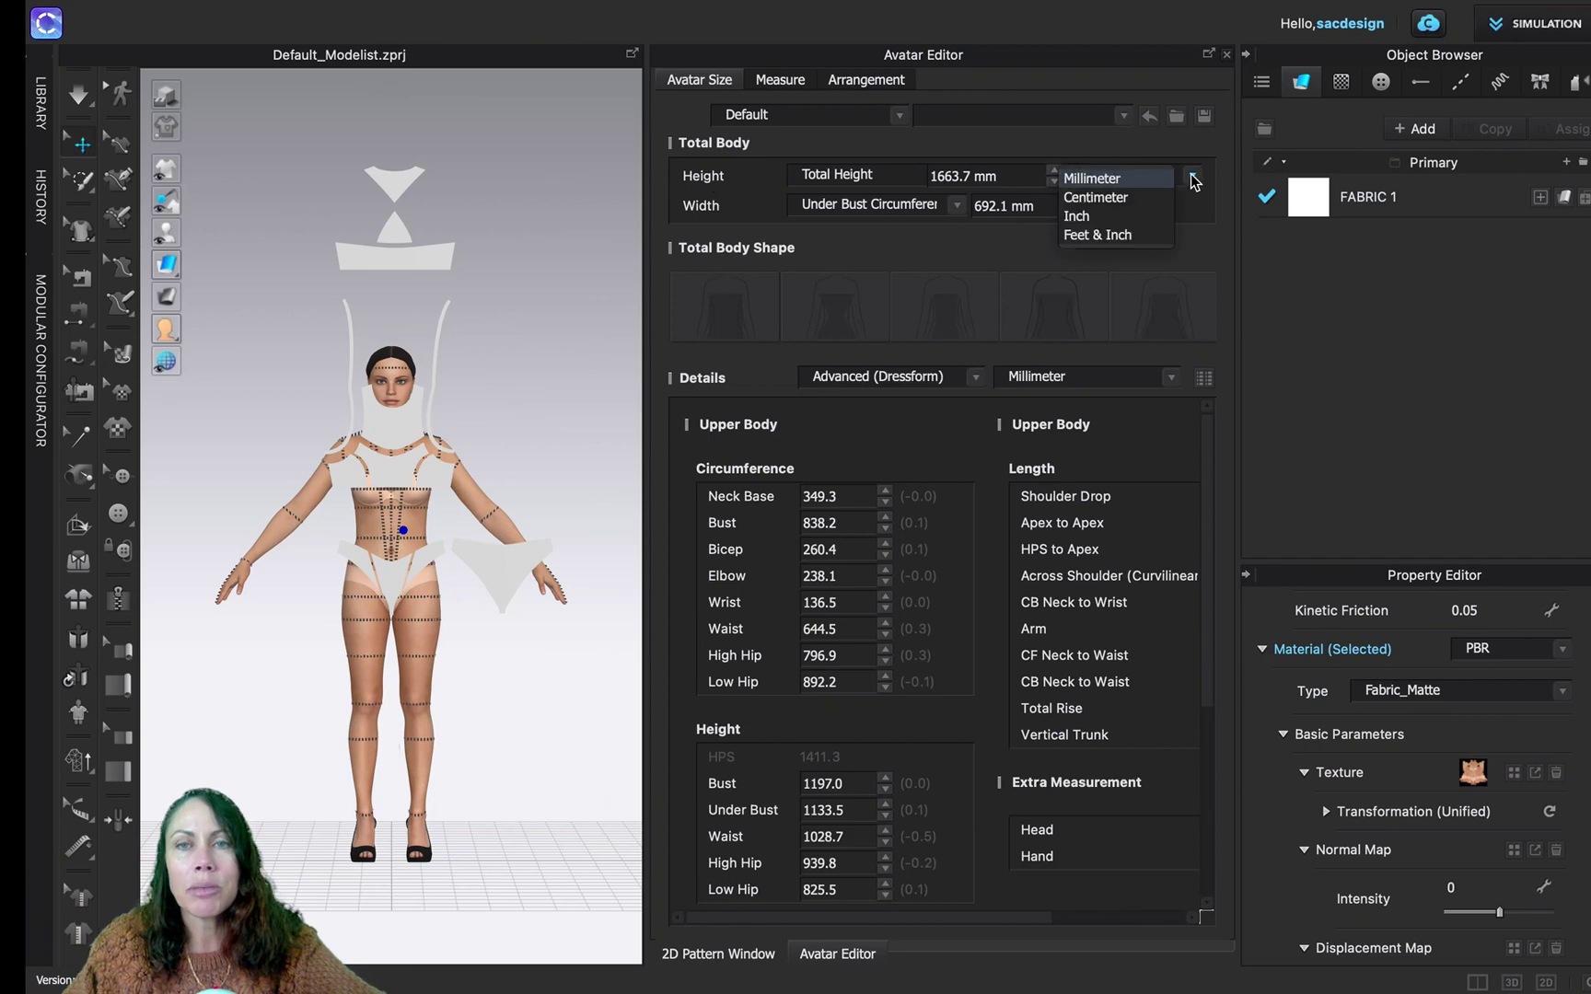
left_click(1085, 216)
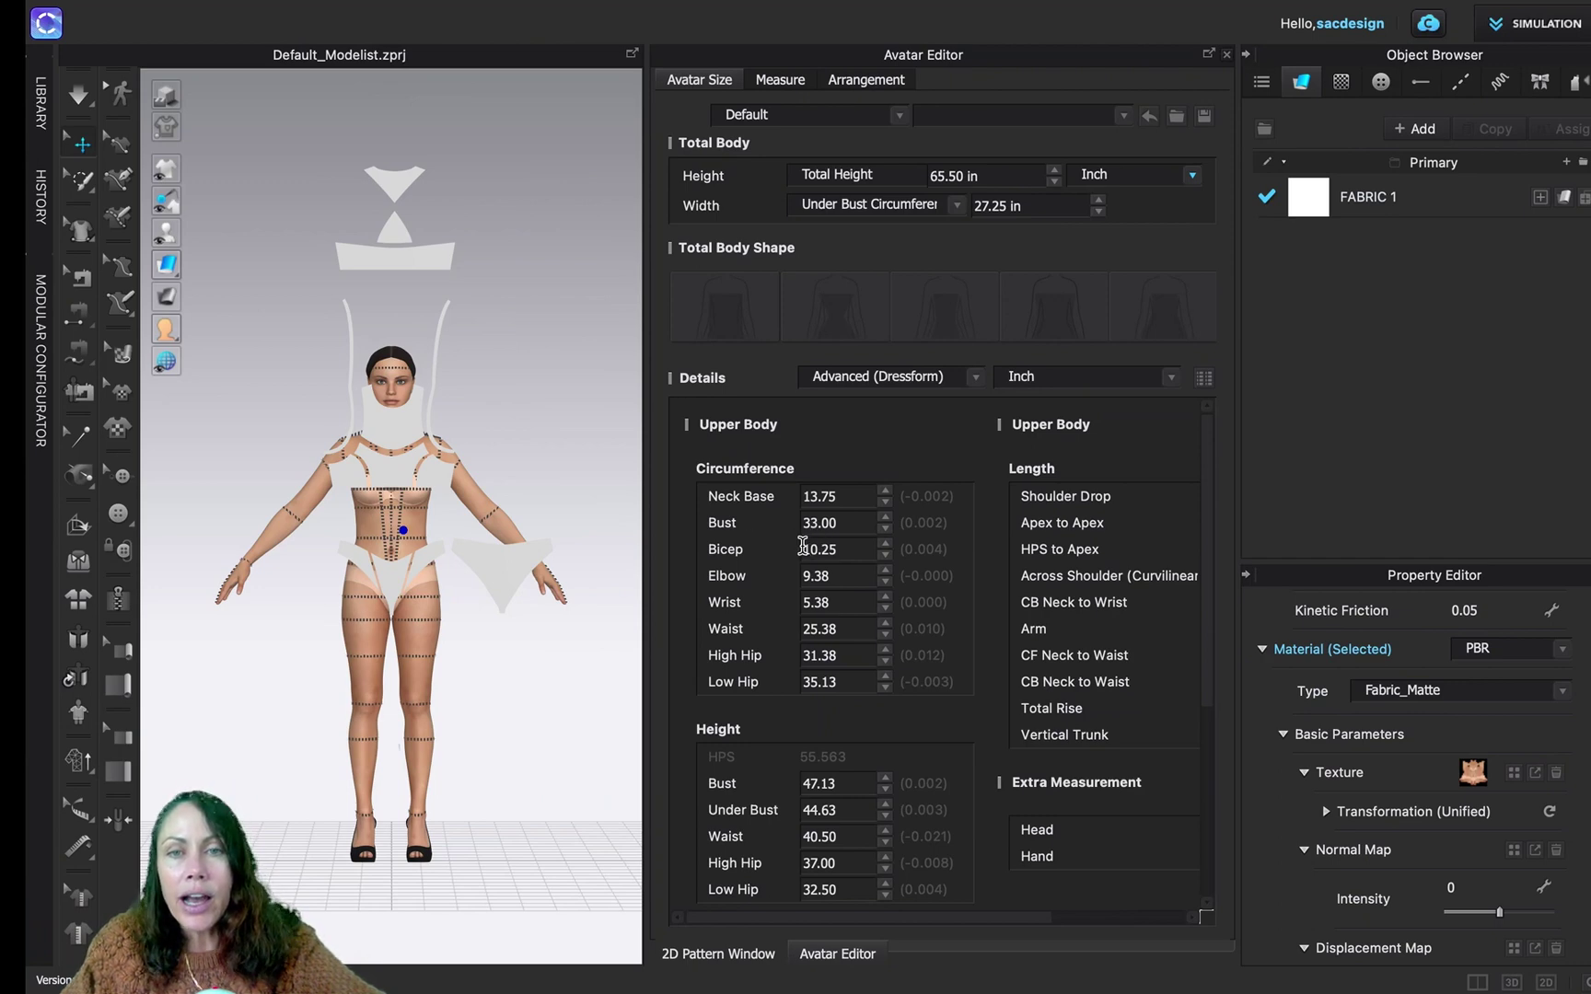
Examine the avatar's waist circumference and the remaining upper and lower body measurements
left_click(848, 629)
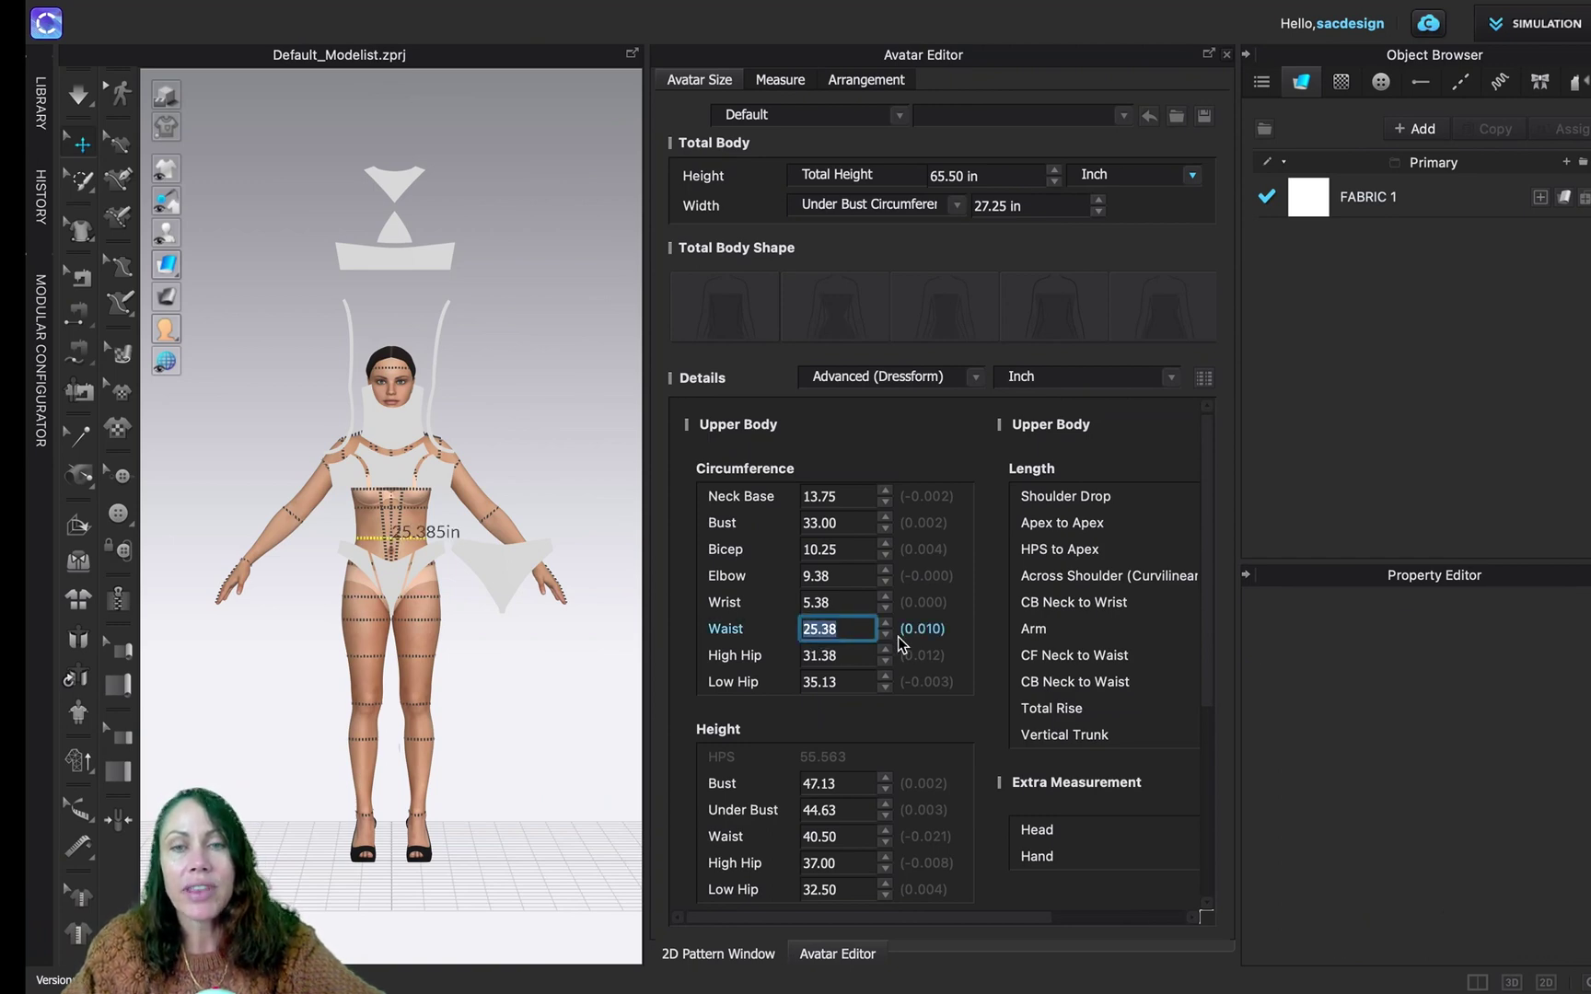
scroll(1172, 708, "down", 5)
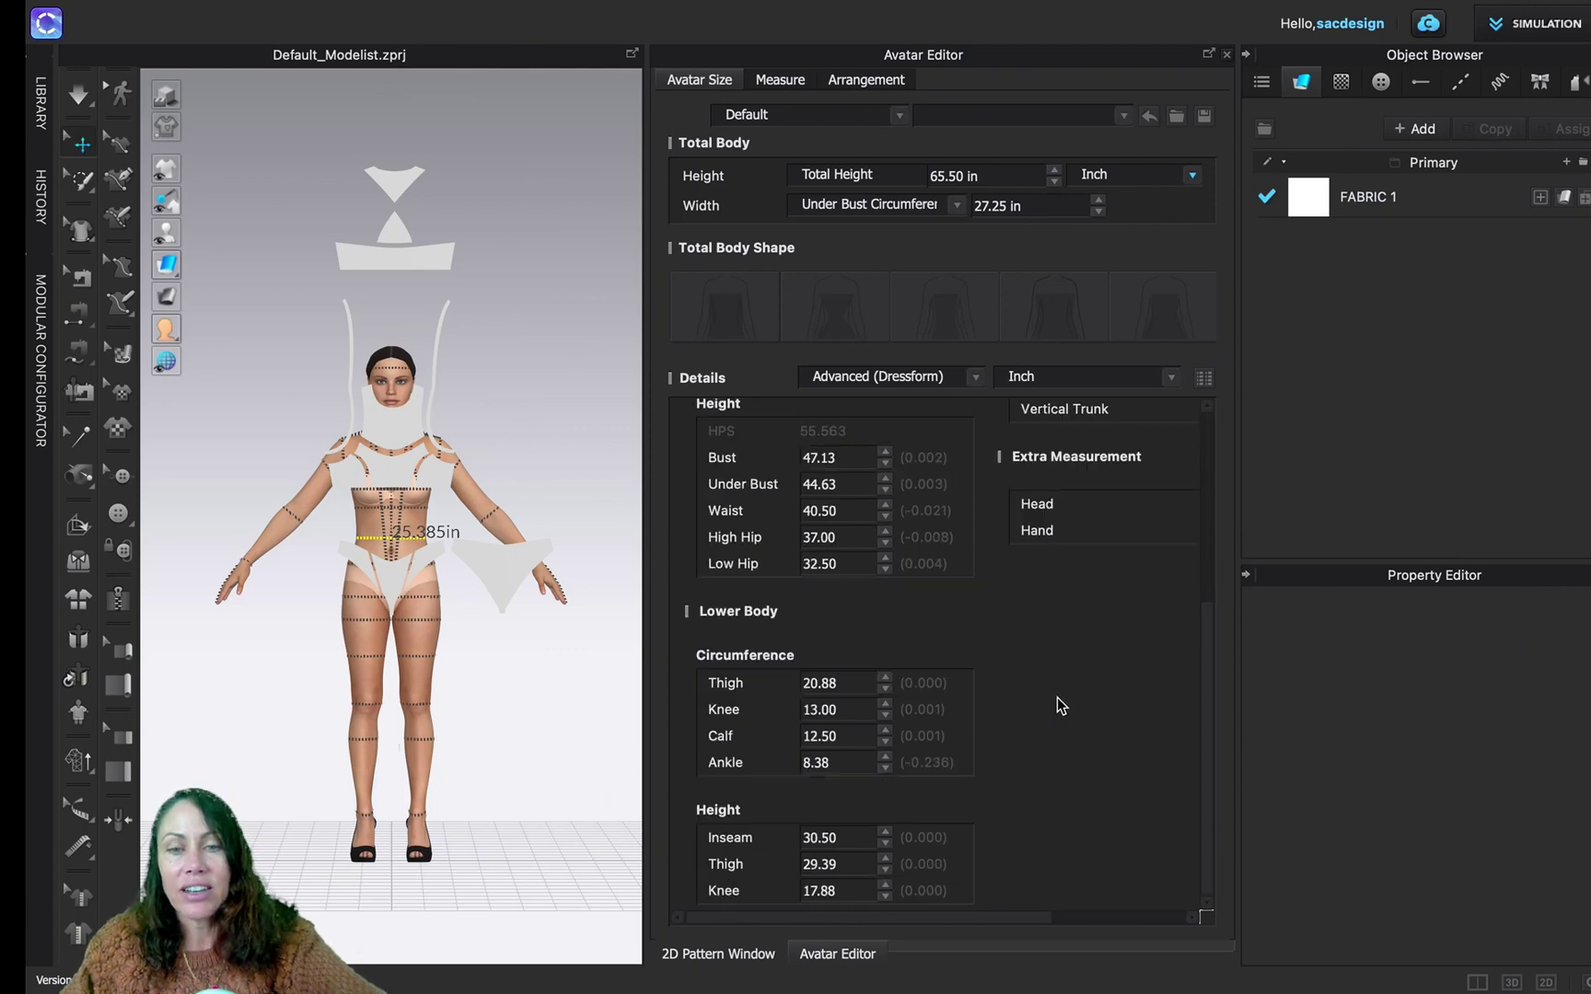
scroll(1061, 705, "up", 5)
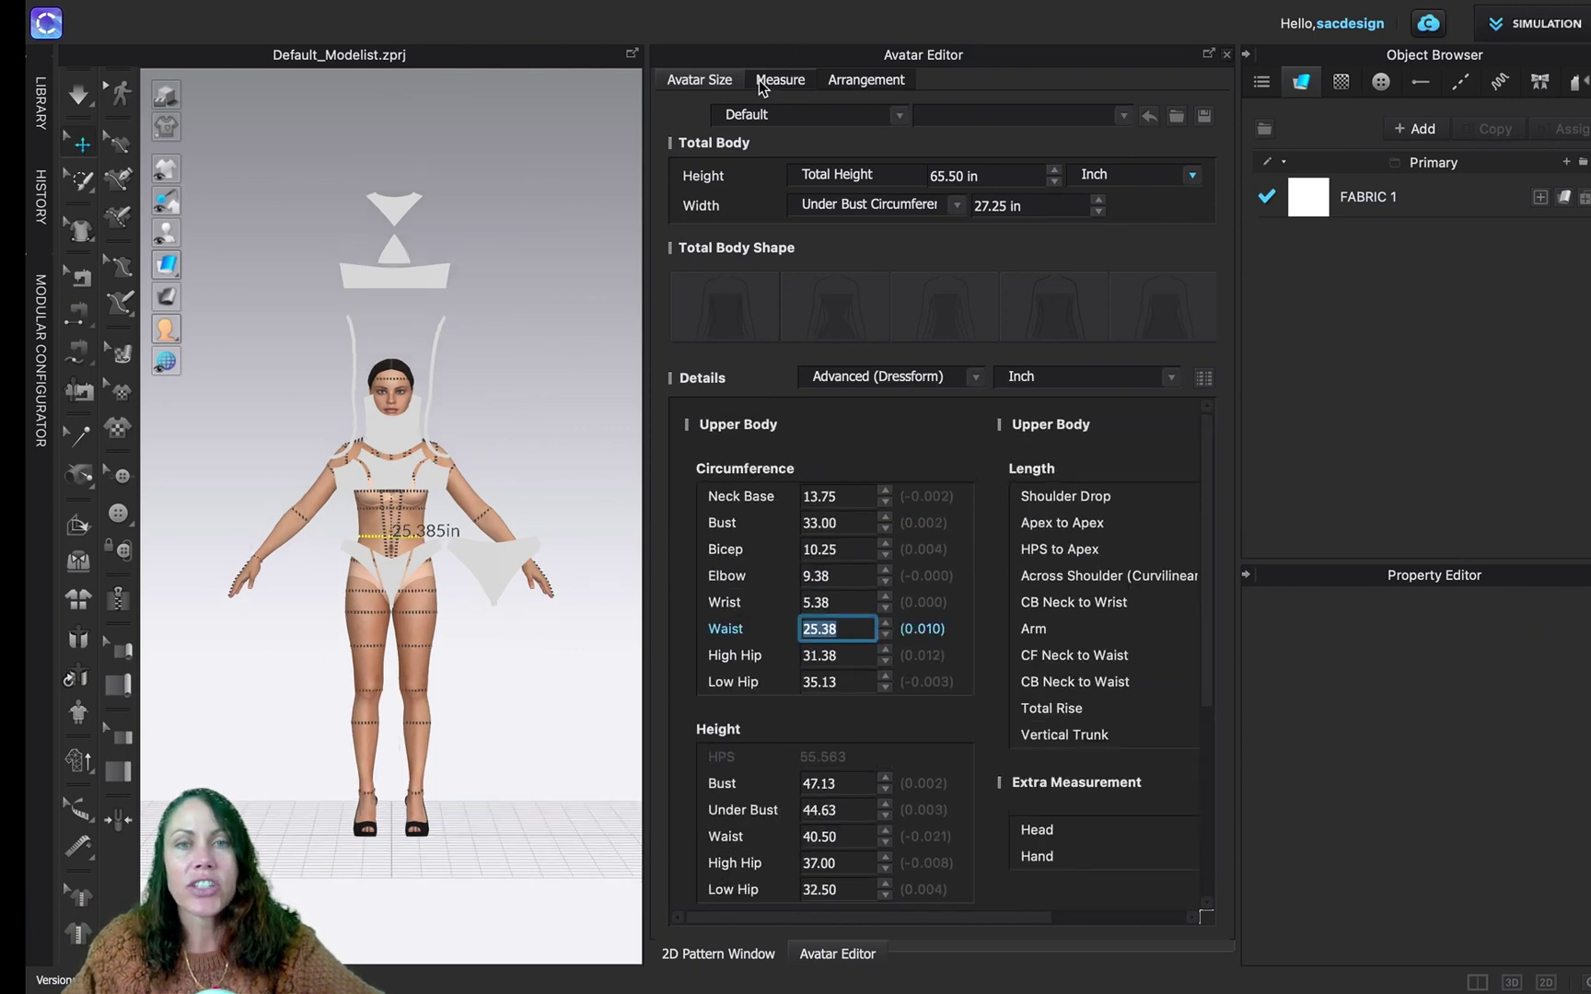
Close the Avatar Editor and display the arrangement points around the avatar
left_click(1228, 56)
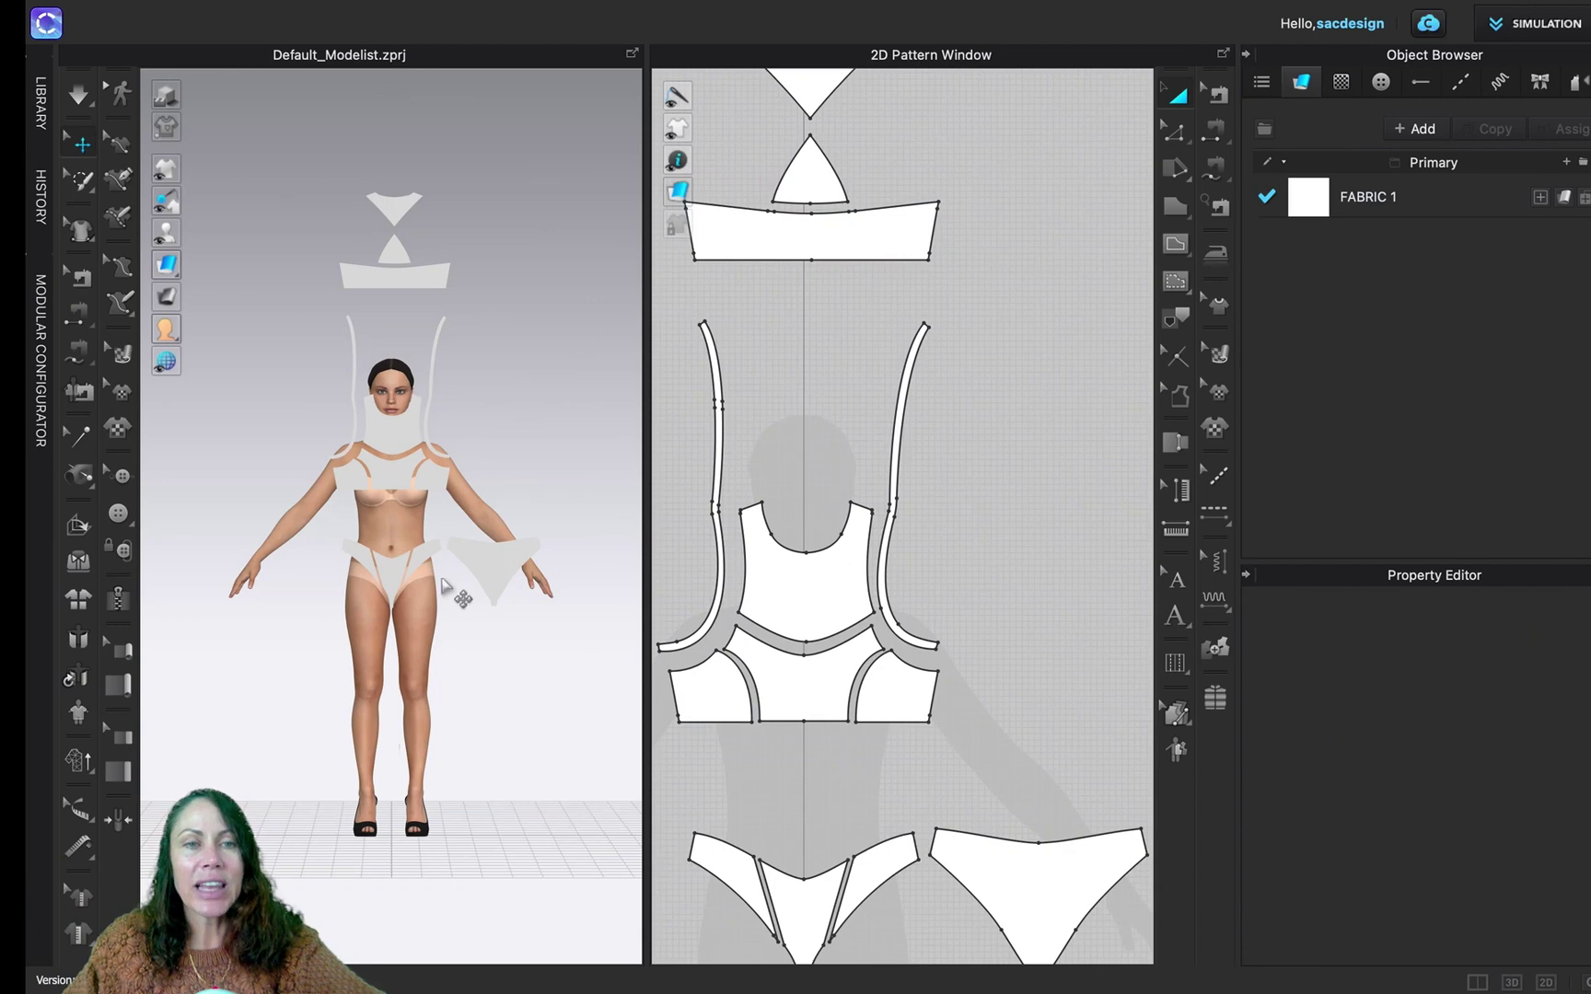
scroll(451, 584, "up", 4)
right_click_drag(440, 590, 539, 579)
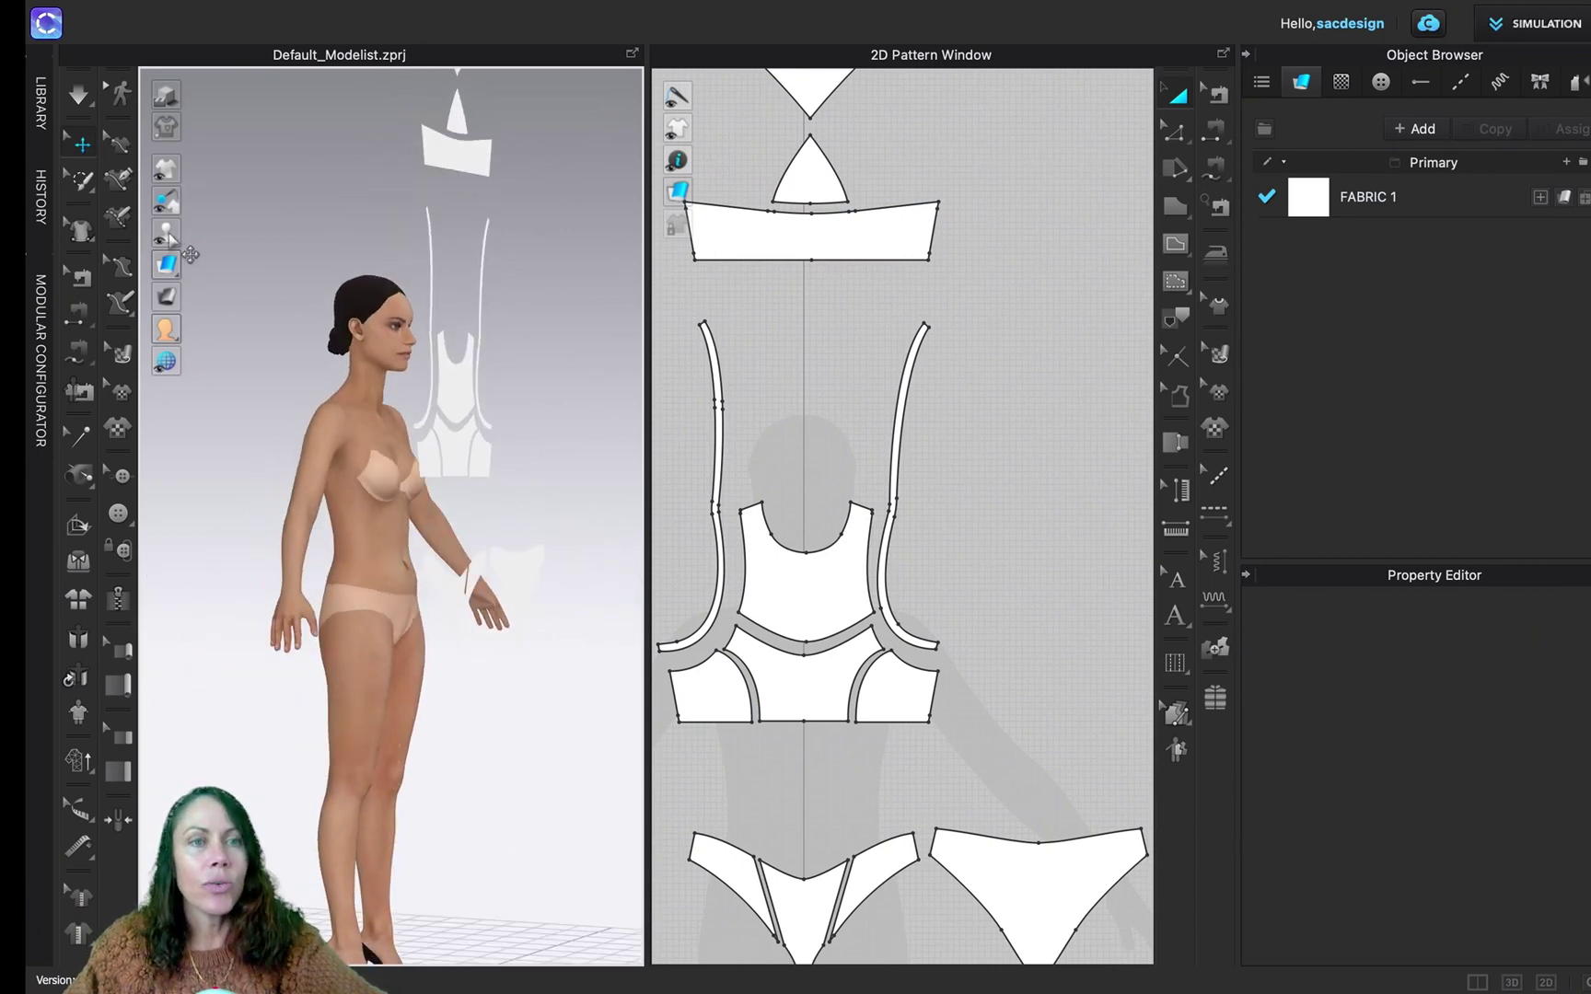
mouse_move(170, 235)
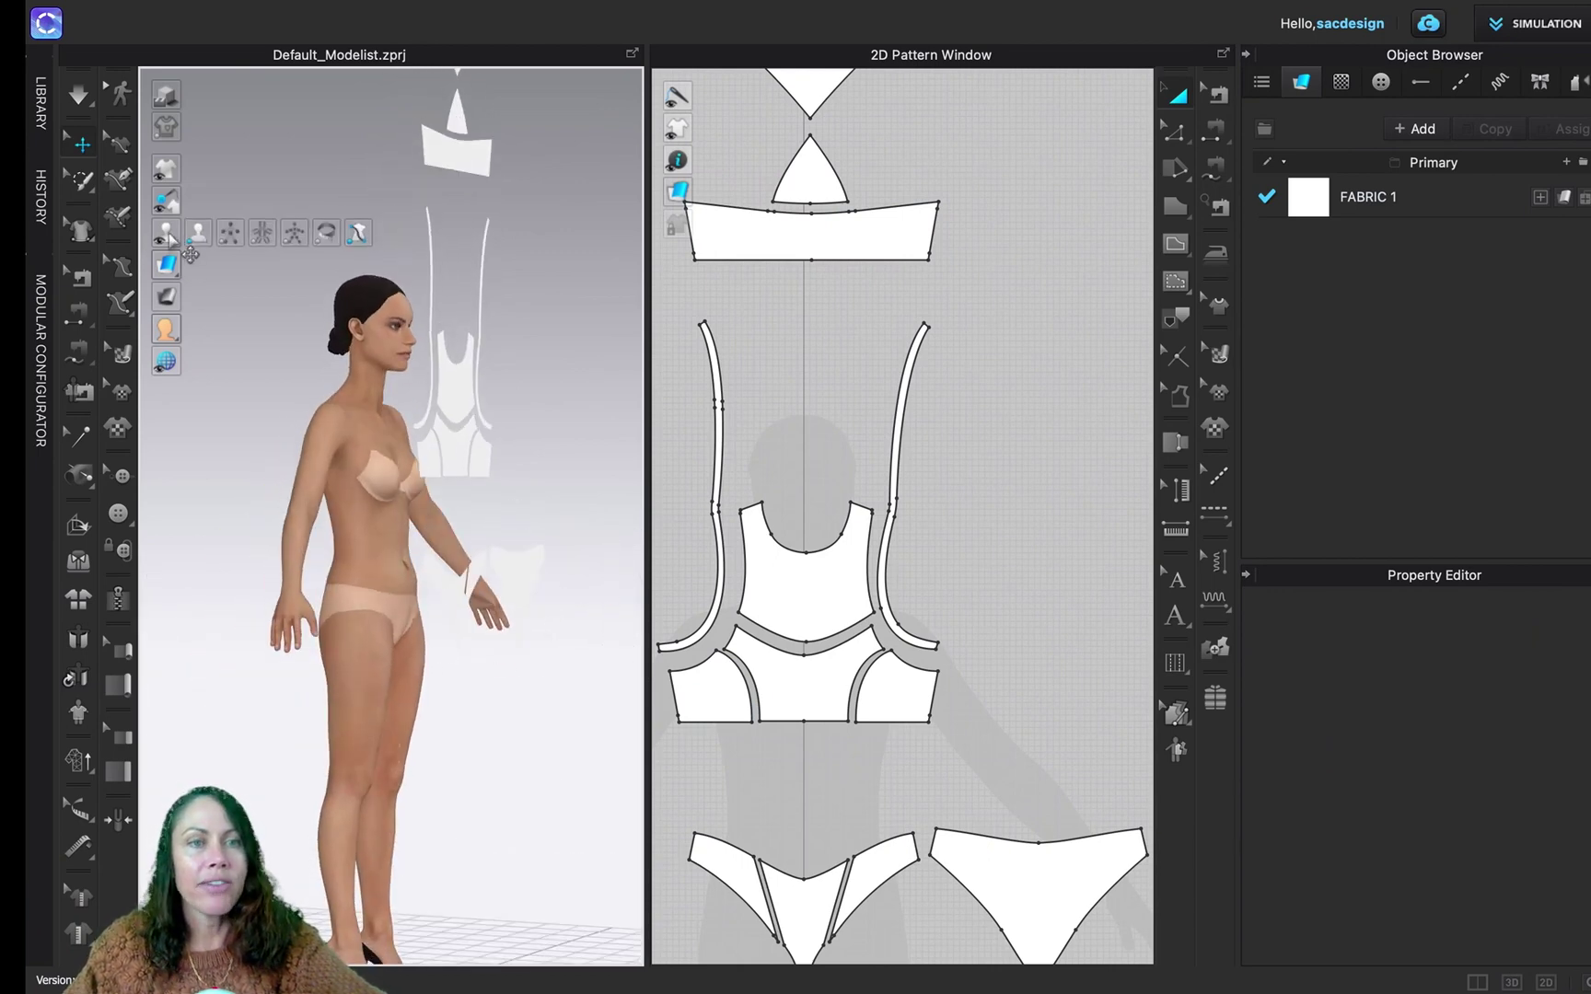
left_click(229, 234)
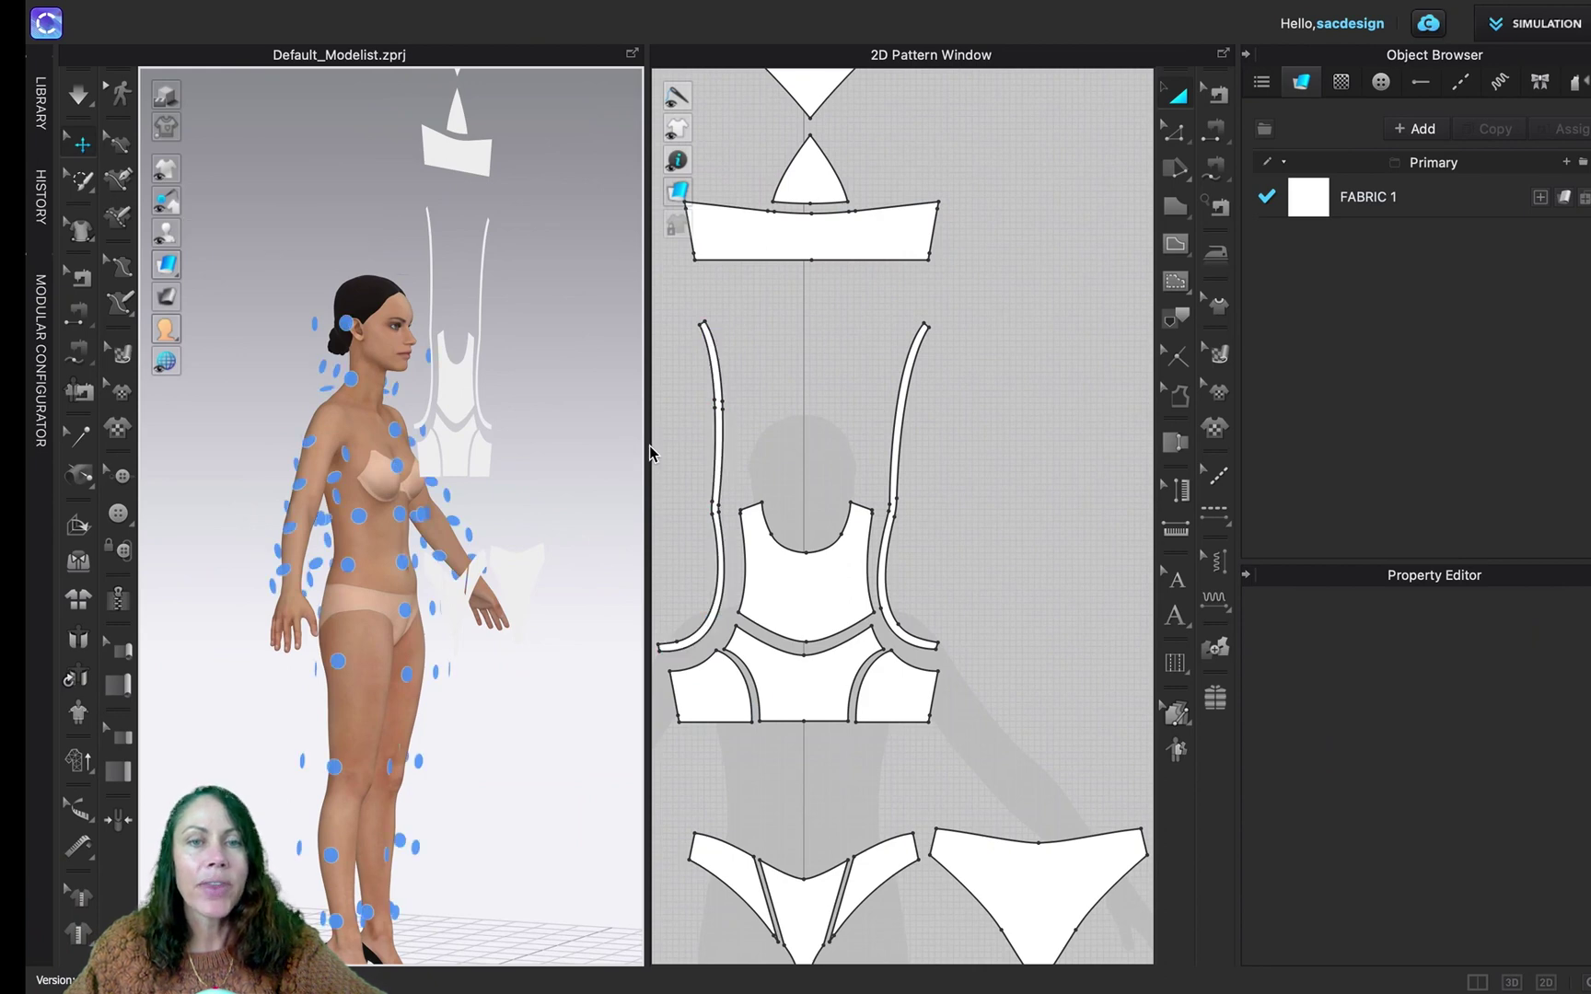
Arrange the bikini bottom's front centre and side pieces together on the centre-front hip arrangement point
right_click(889, 515)
key("Escape")
scroll(712, 496, "down", 5)
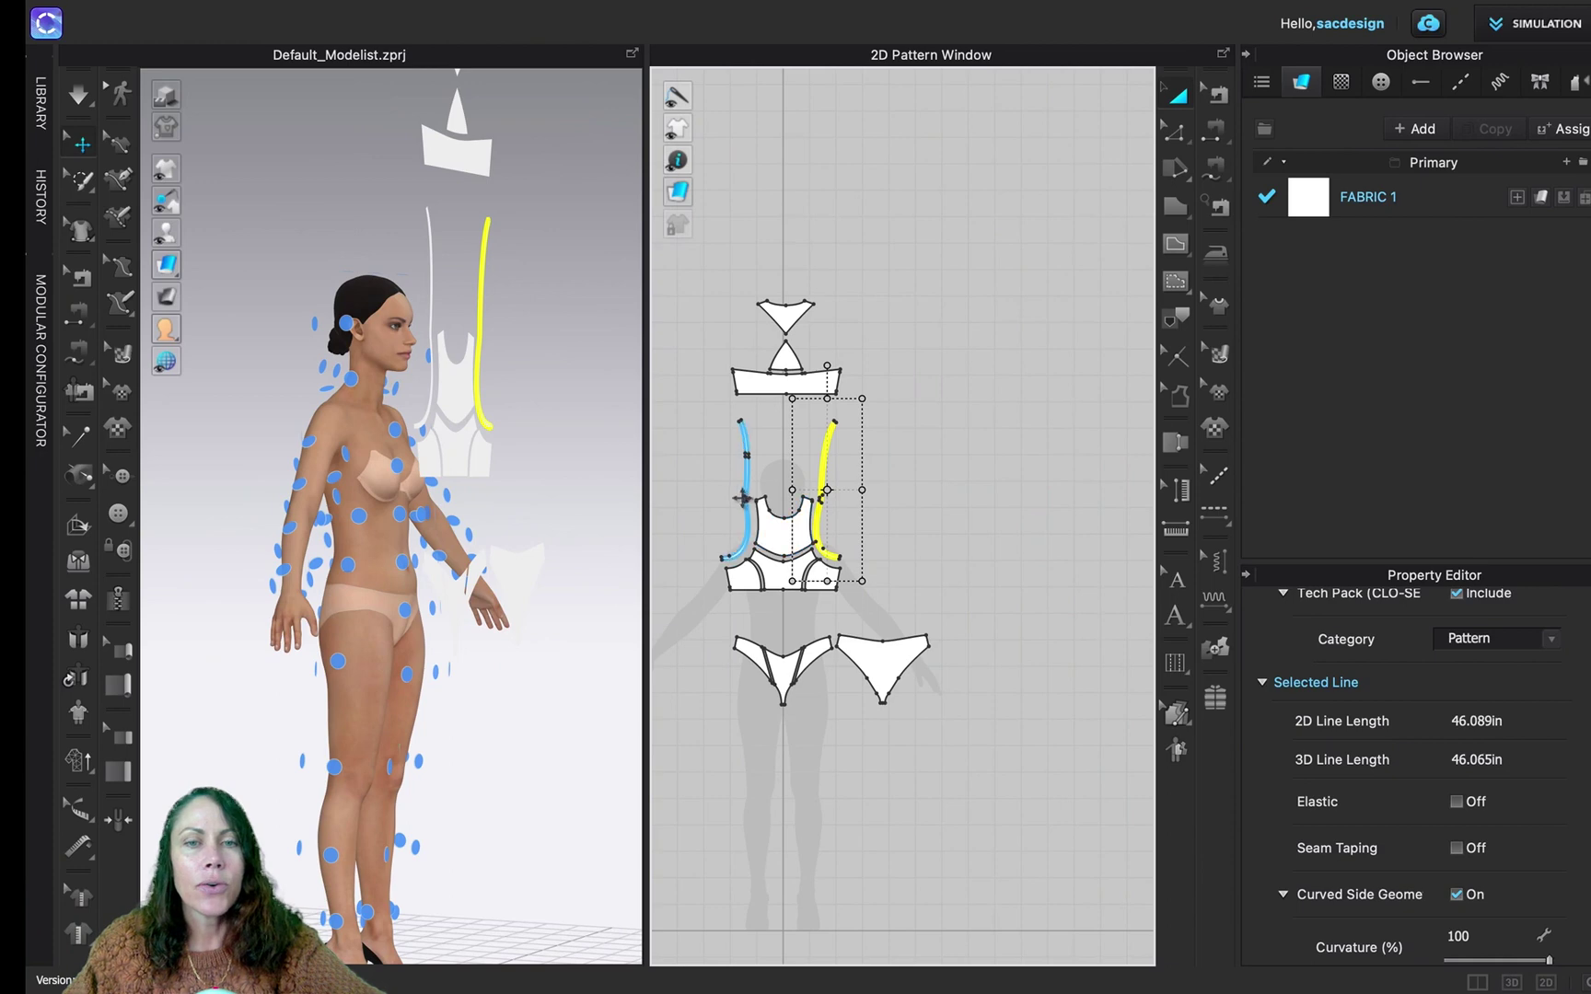
left_click(696, 614)
left_click_drag(725, 640, 829, 744)
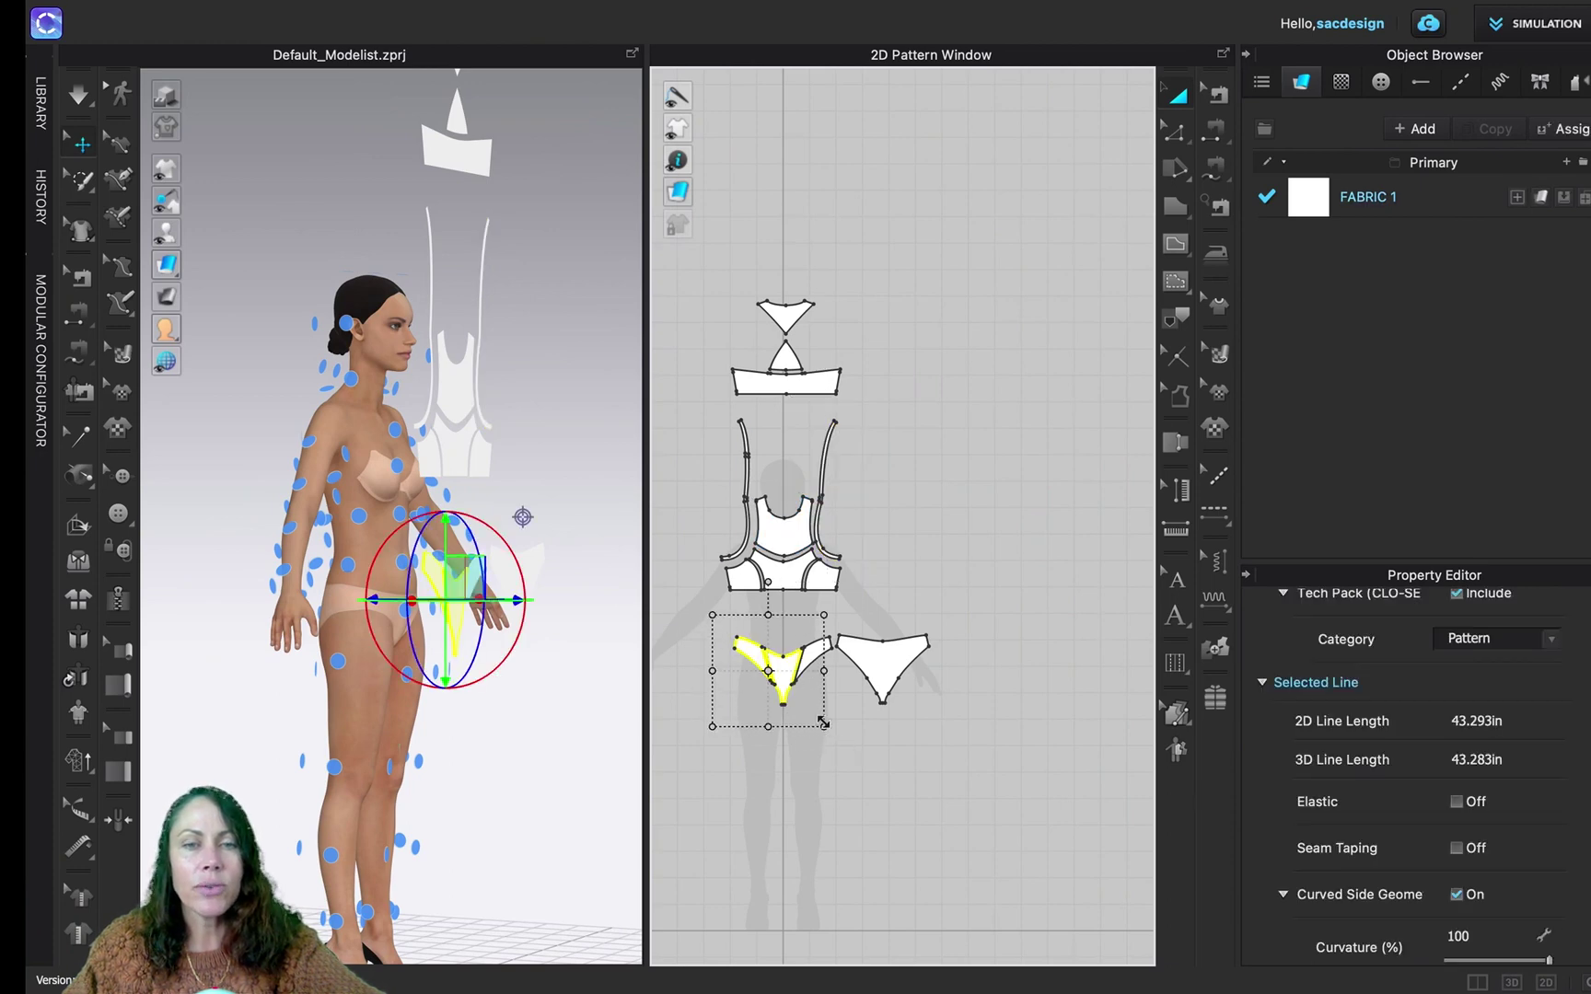
left_click(816, 649, "shift")
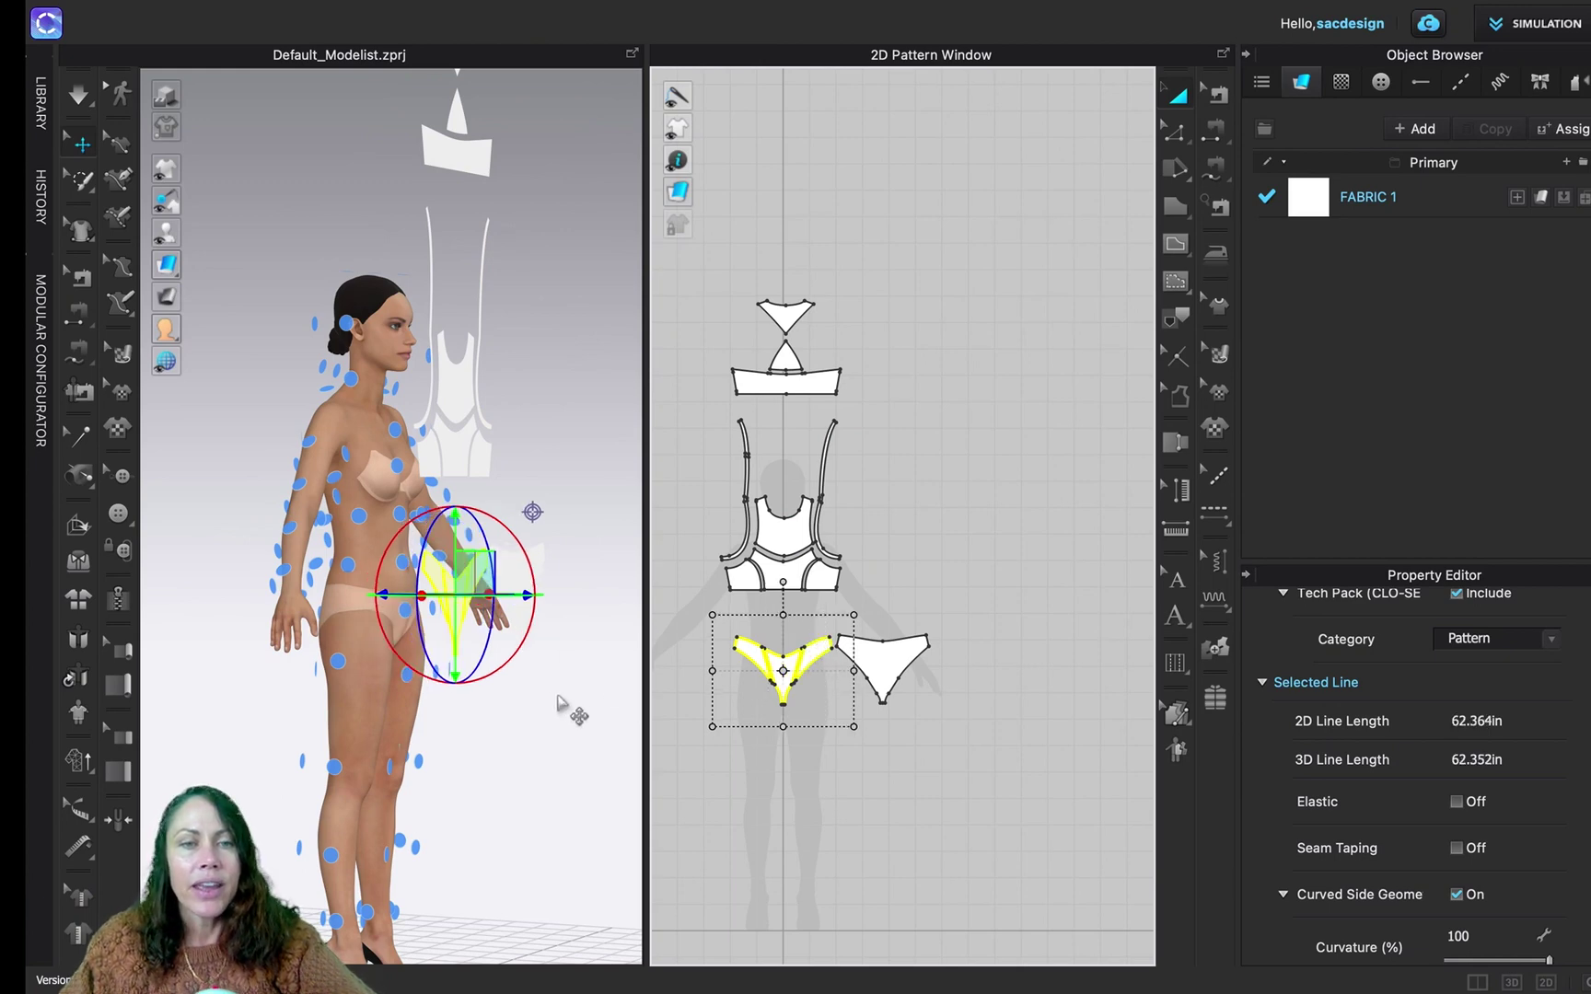
right_click_drag(560, 705, 448, 683)
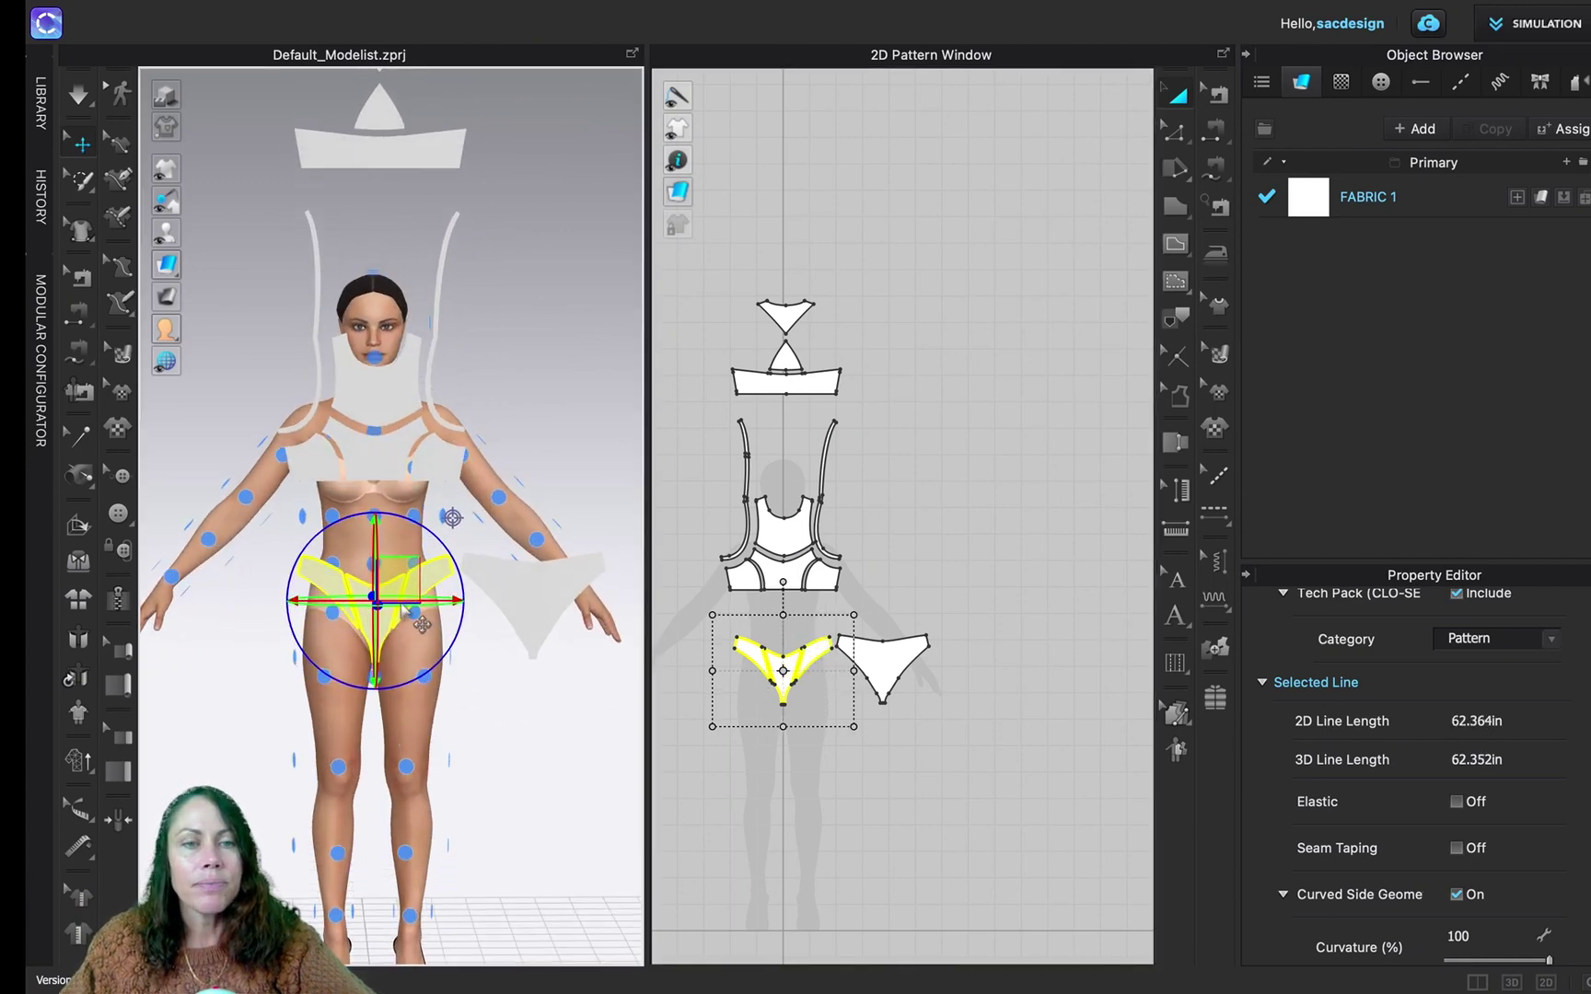
left_click_drag(409, 601, 623, 663)
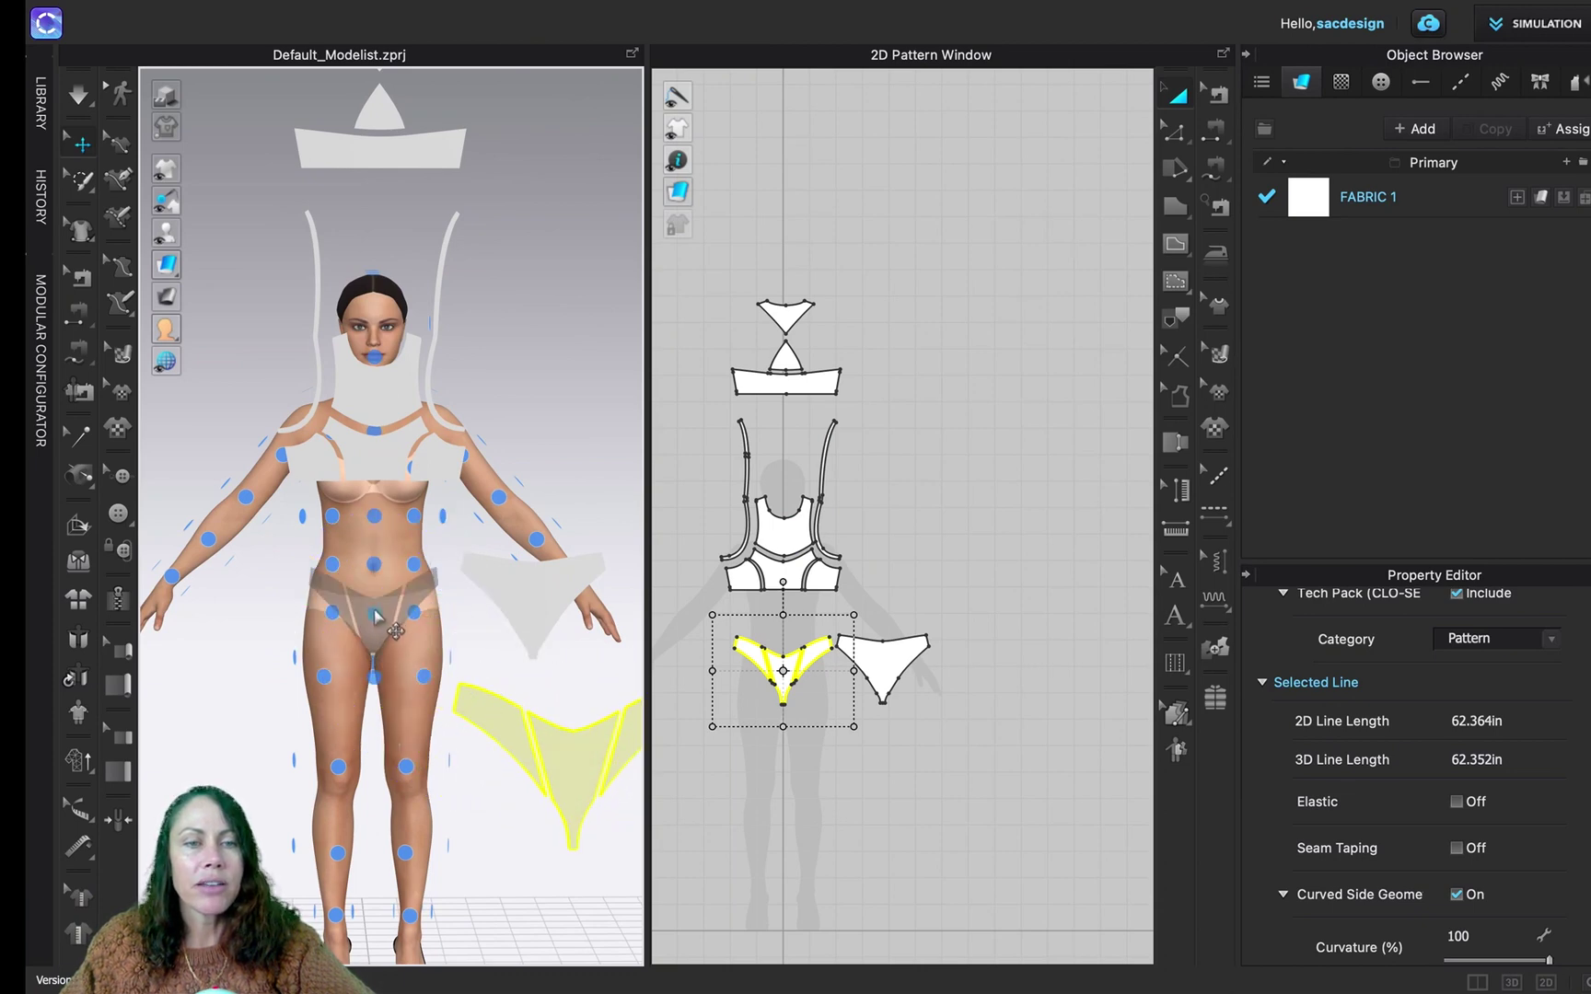
key("ctrl+z")
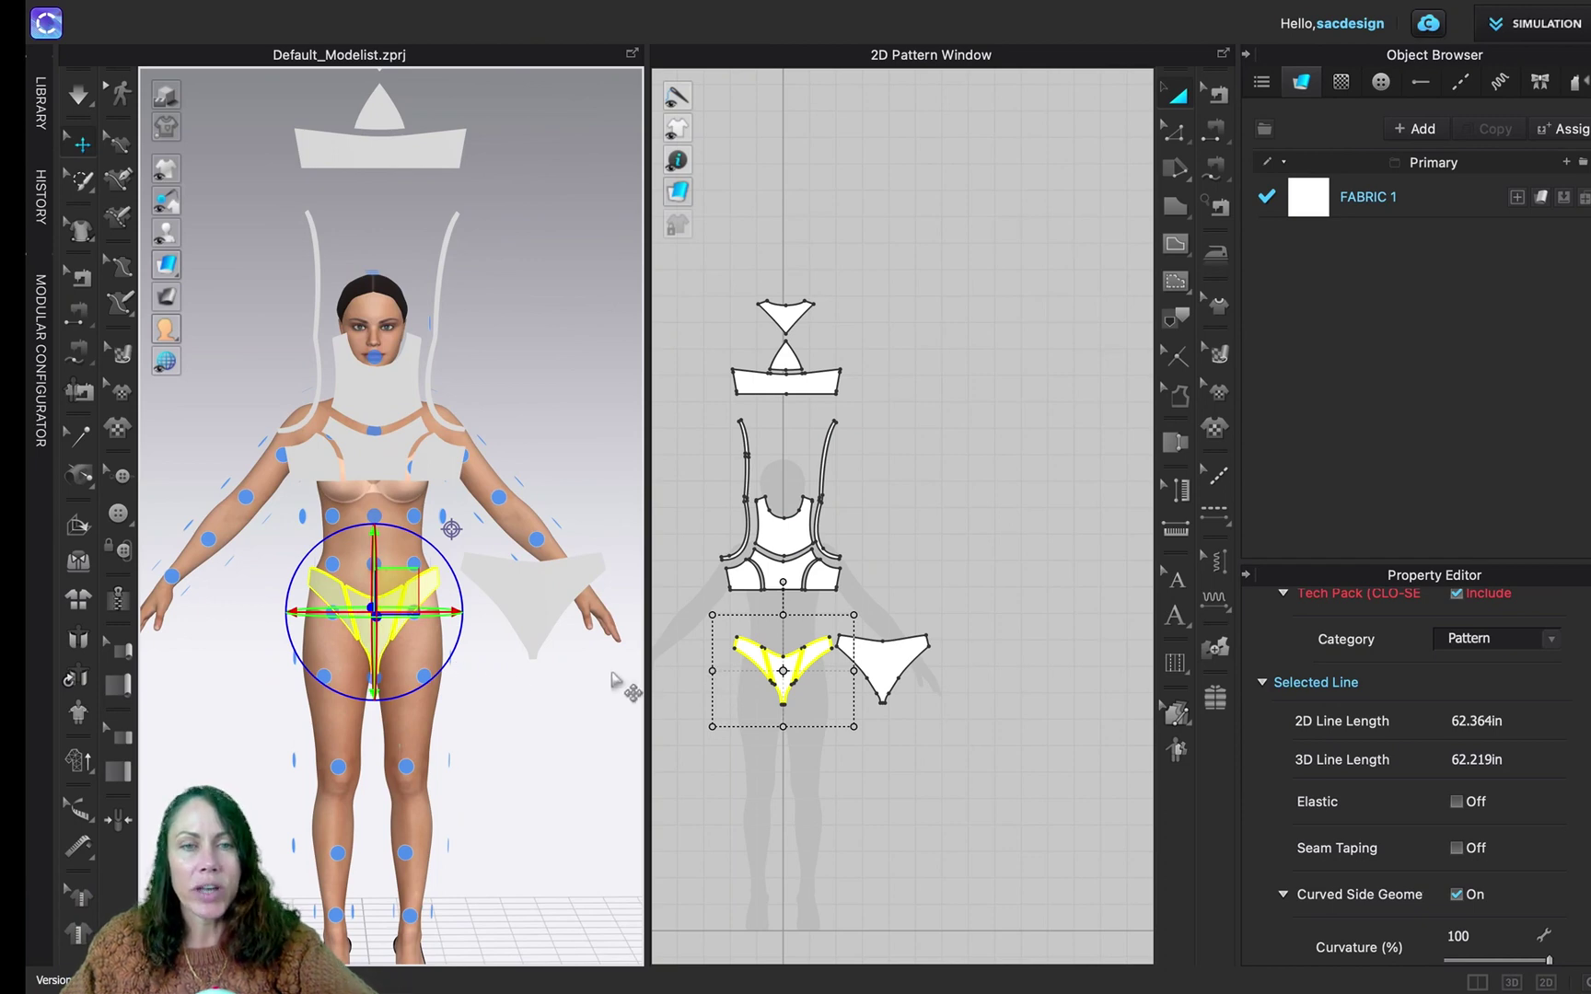
Arrange the bikini bottom's back piece on the centre-back hip arrangement point
left_click(892, 655)
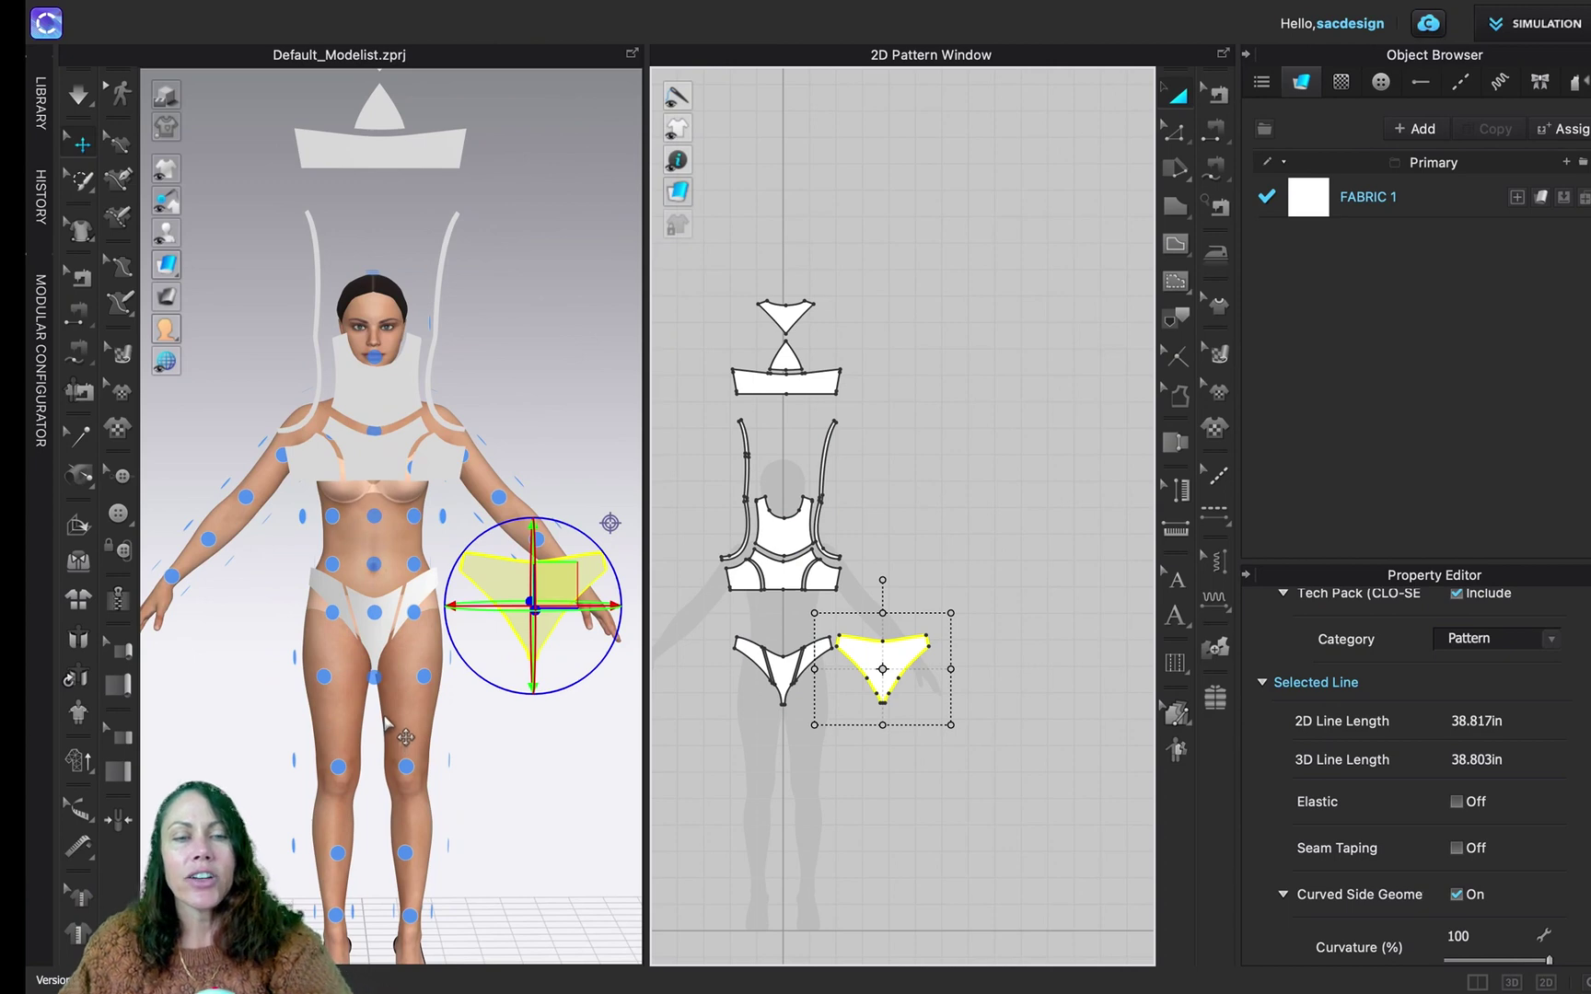
key("6")
key("4")
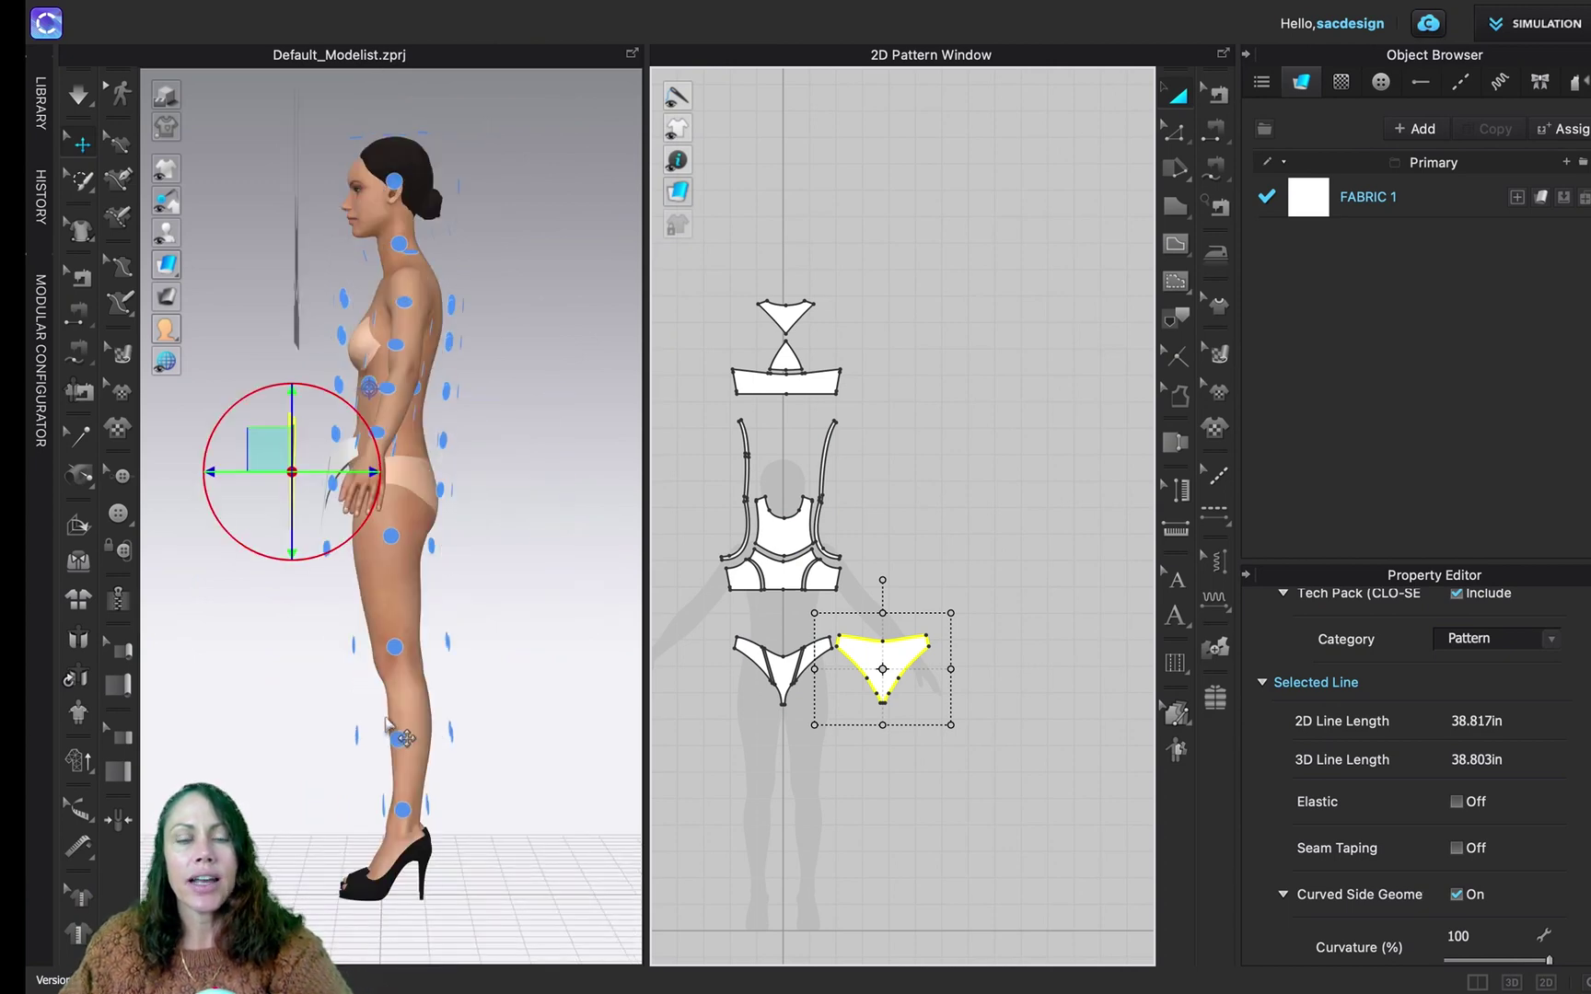
key("8")
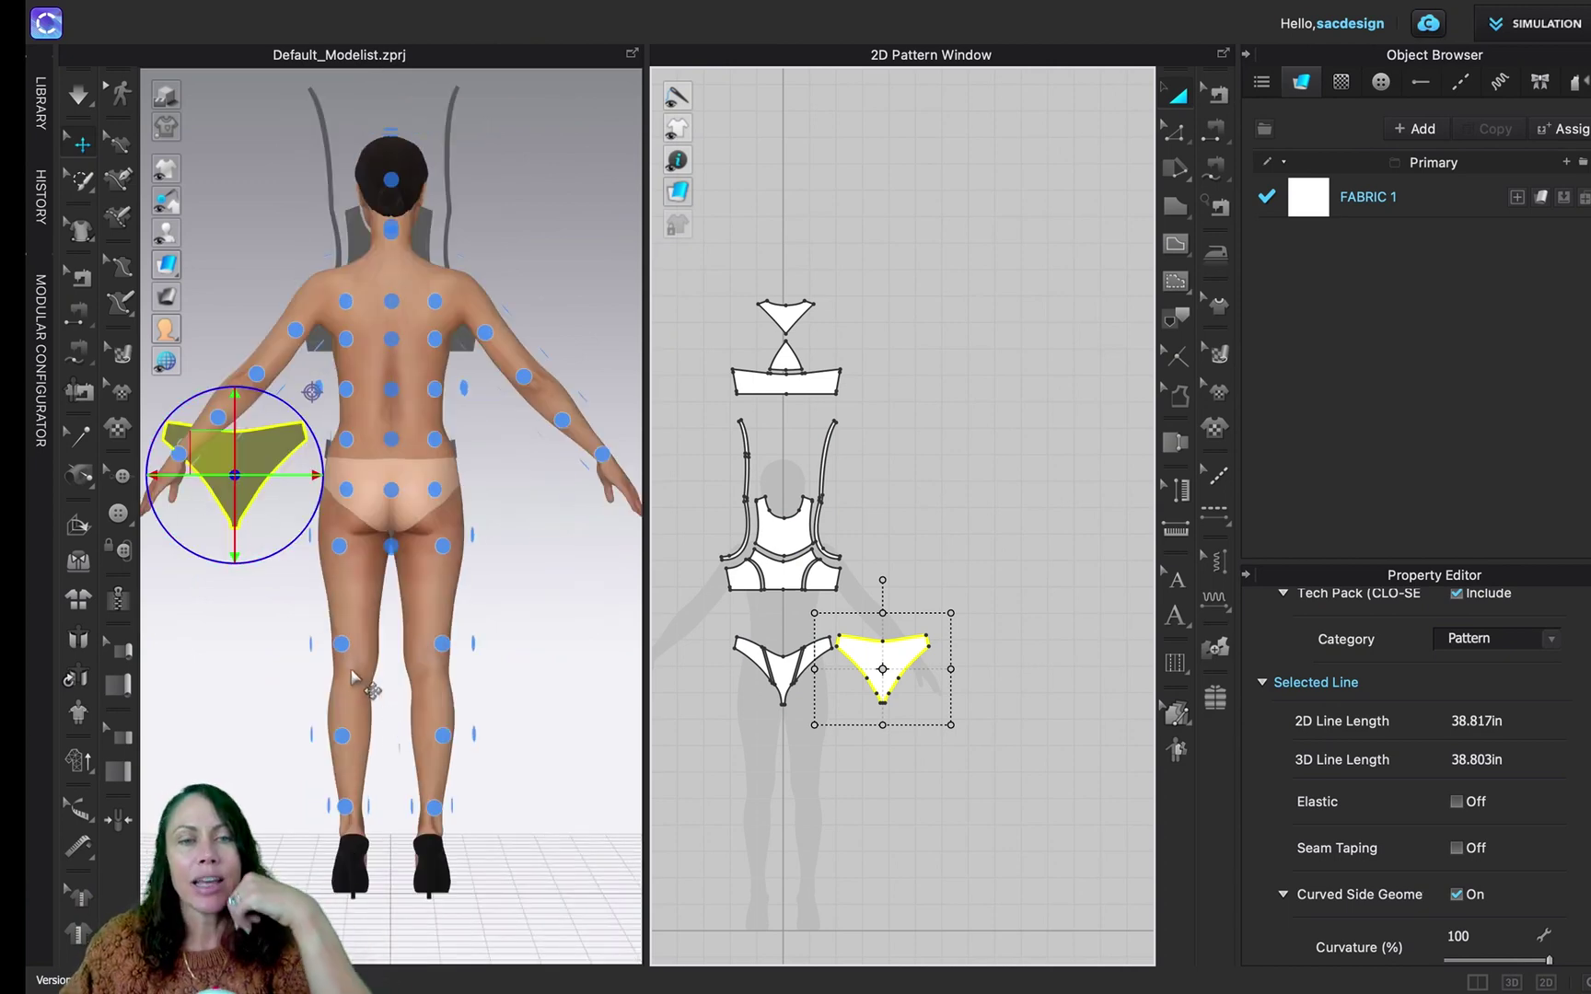
left_click(392, 495)
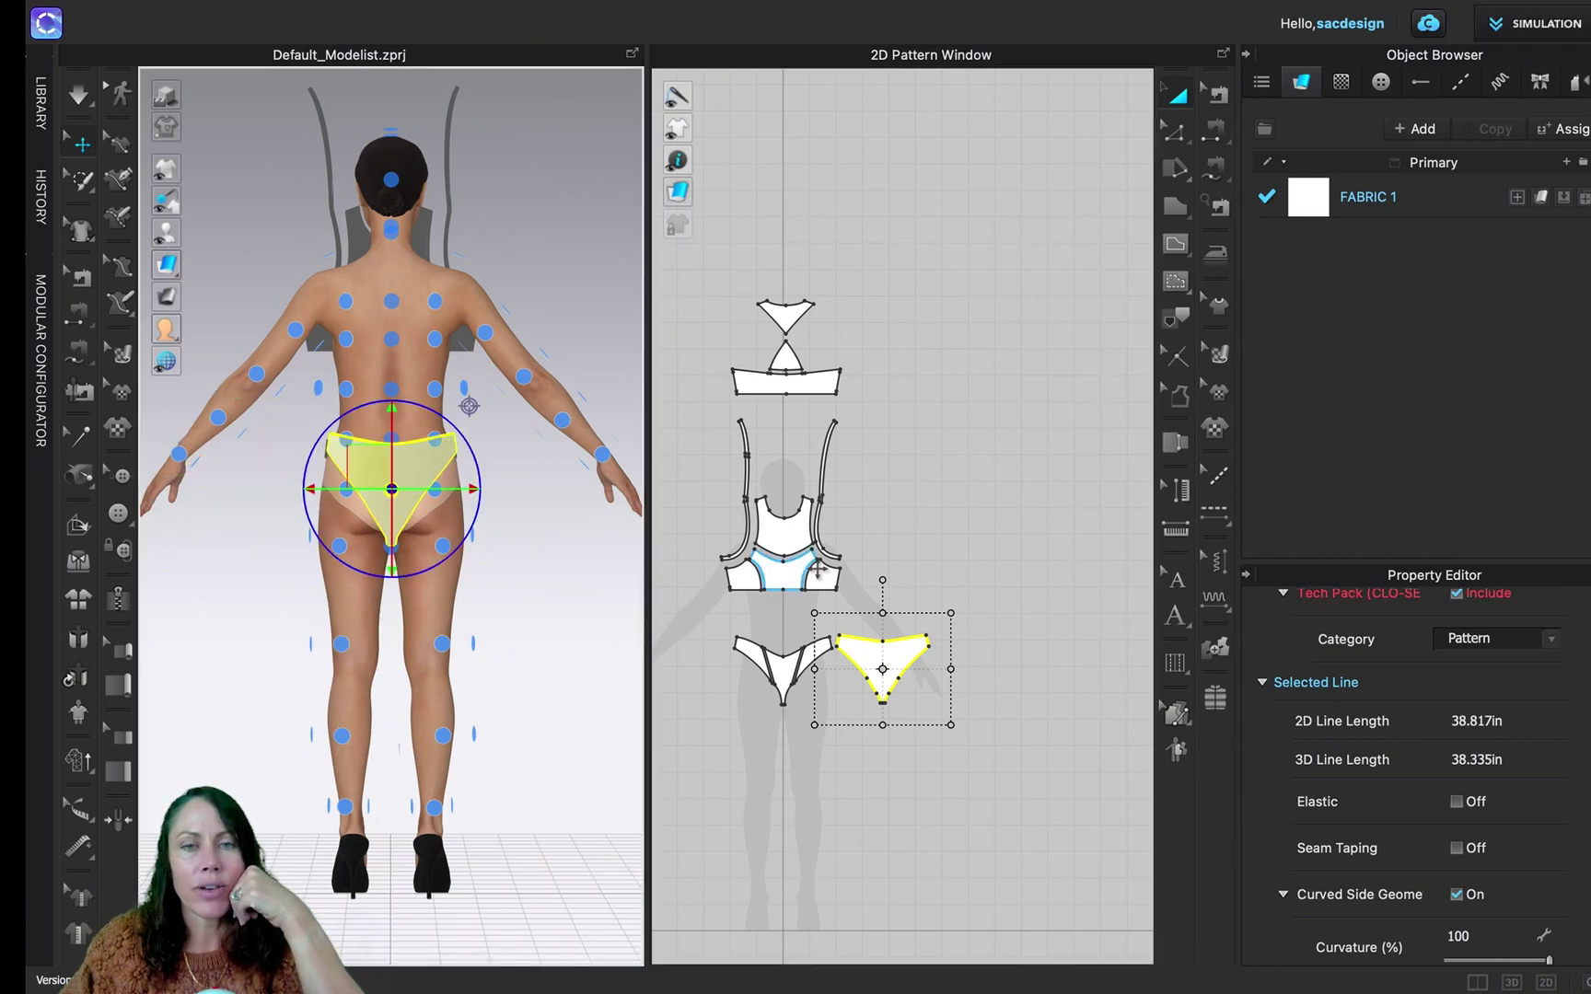
Arrange the bikini top's three back pieces together on the centre-back arrangement point at bust level
left_click(957, 504)
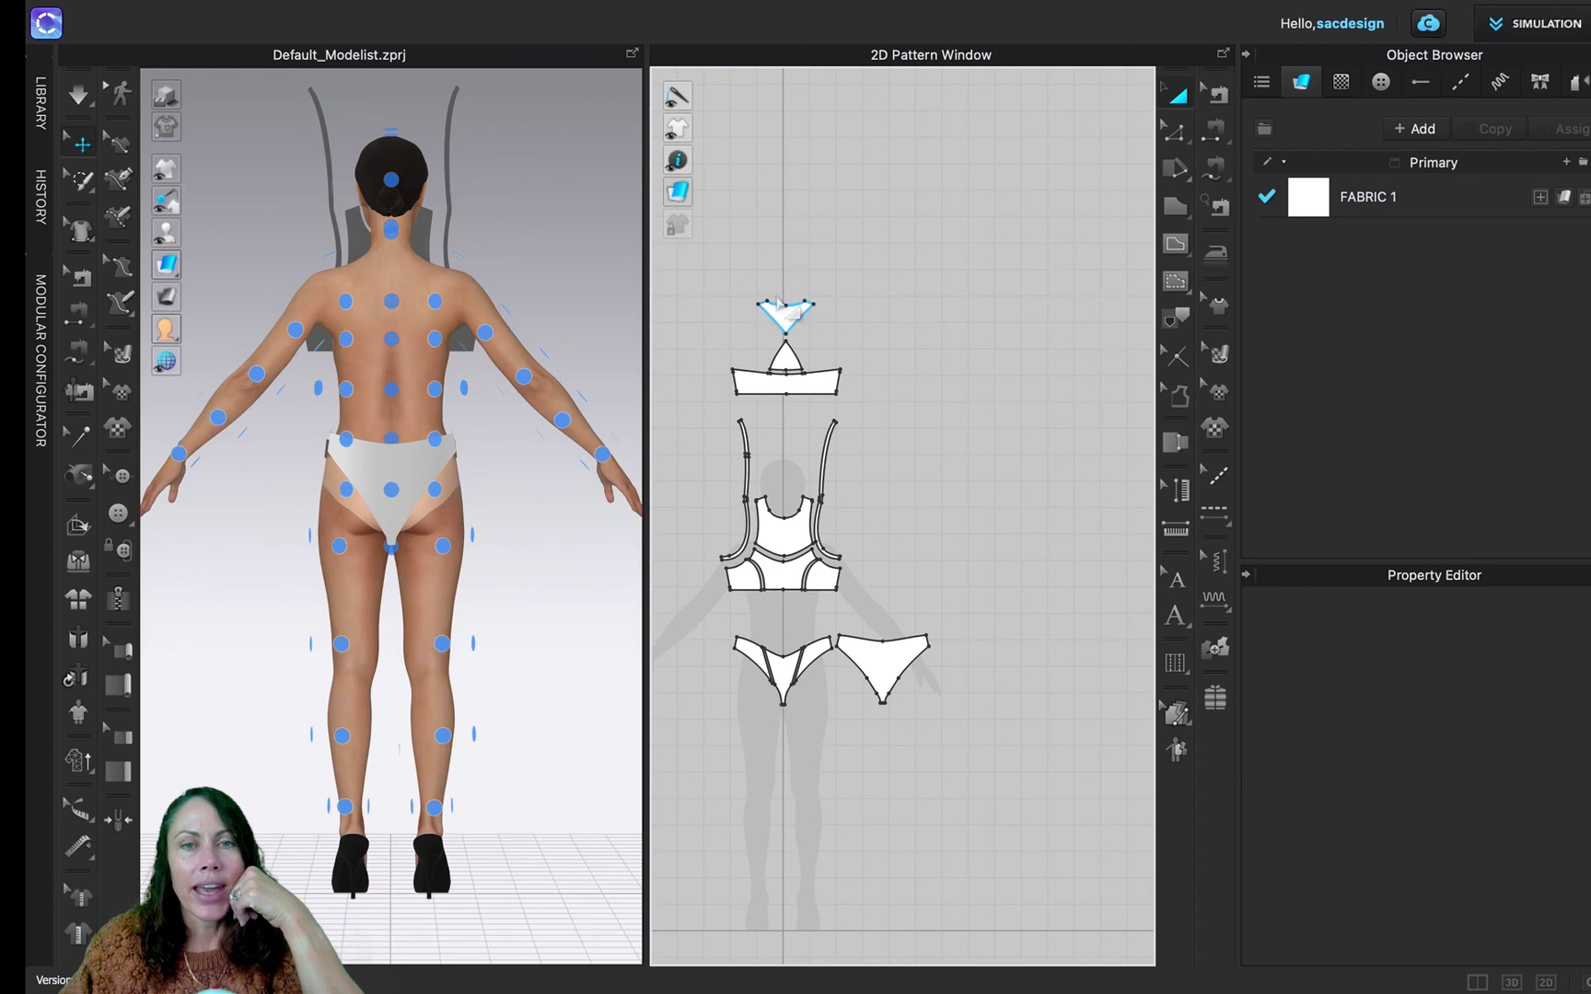
left_click_drag(698, 249, 889, 408)
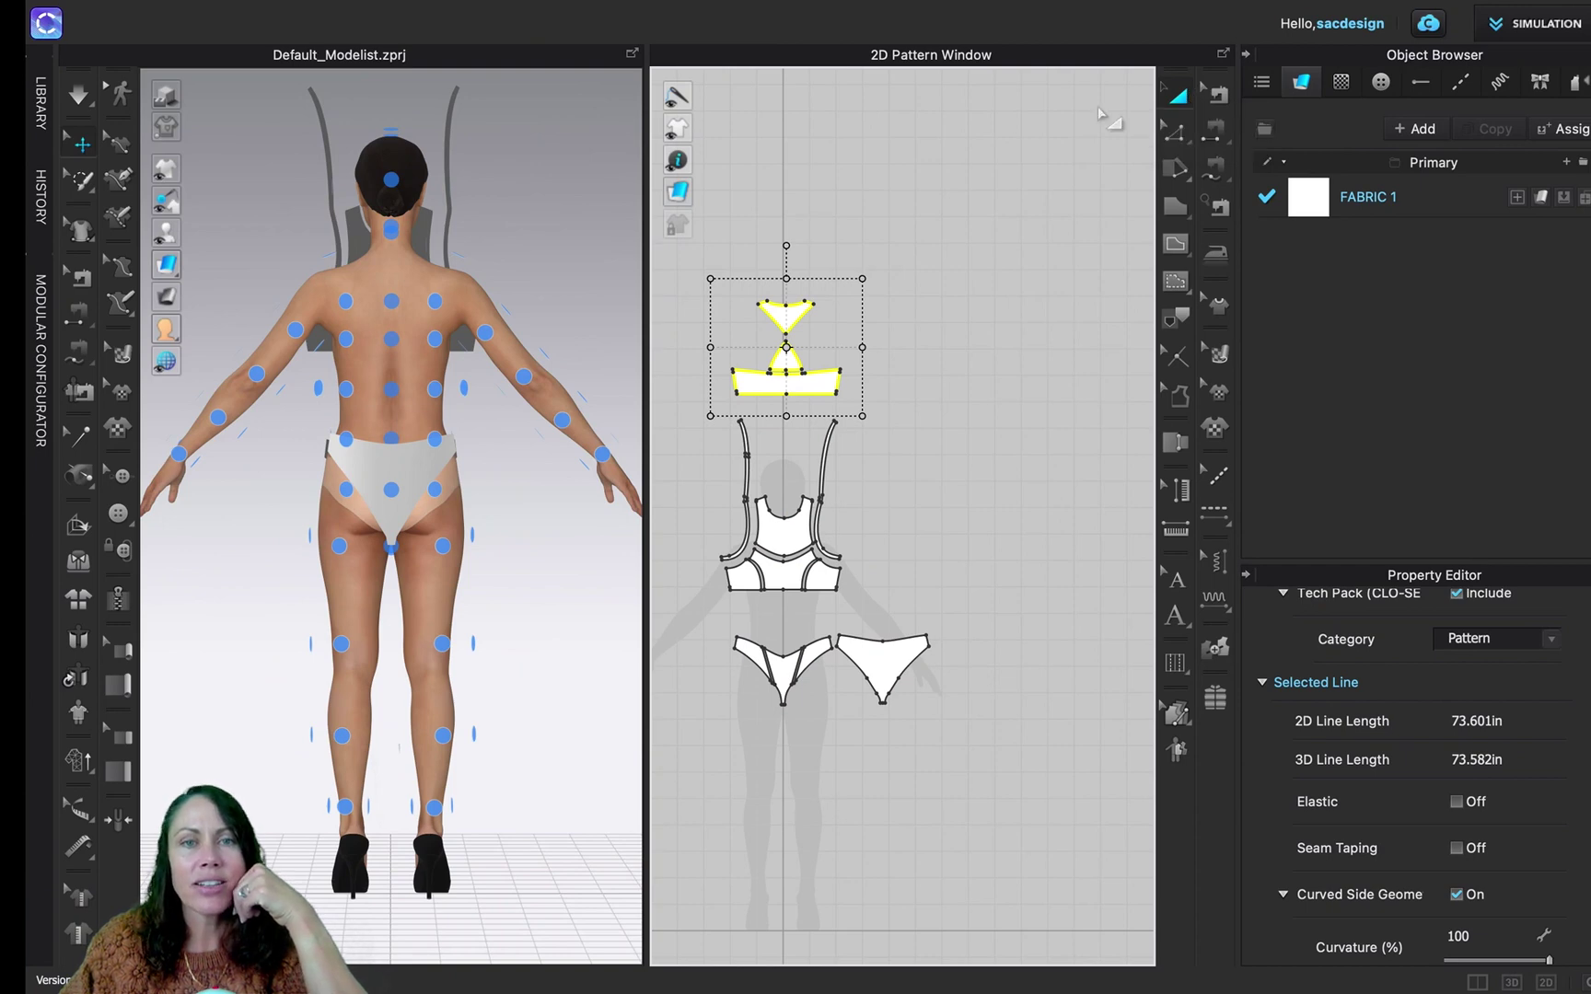
left_click(391, 345)
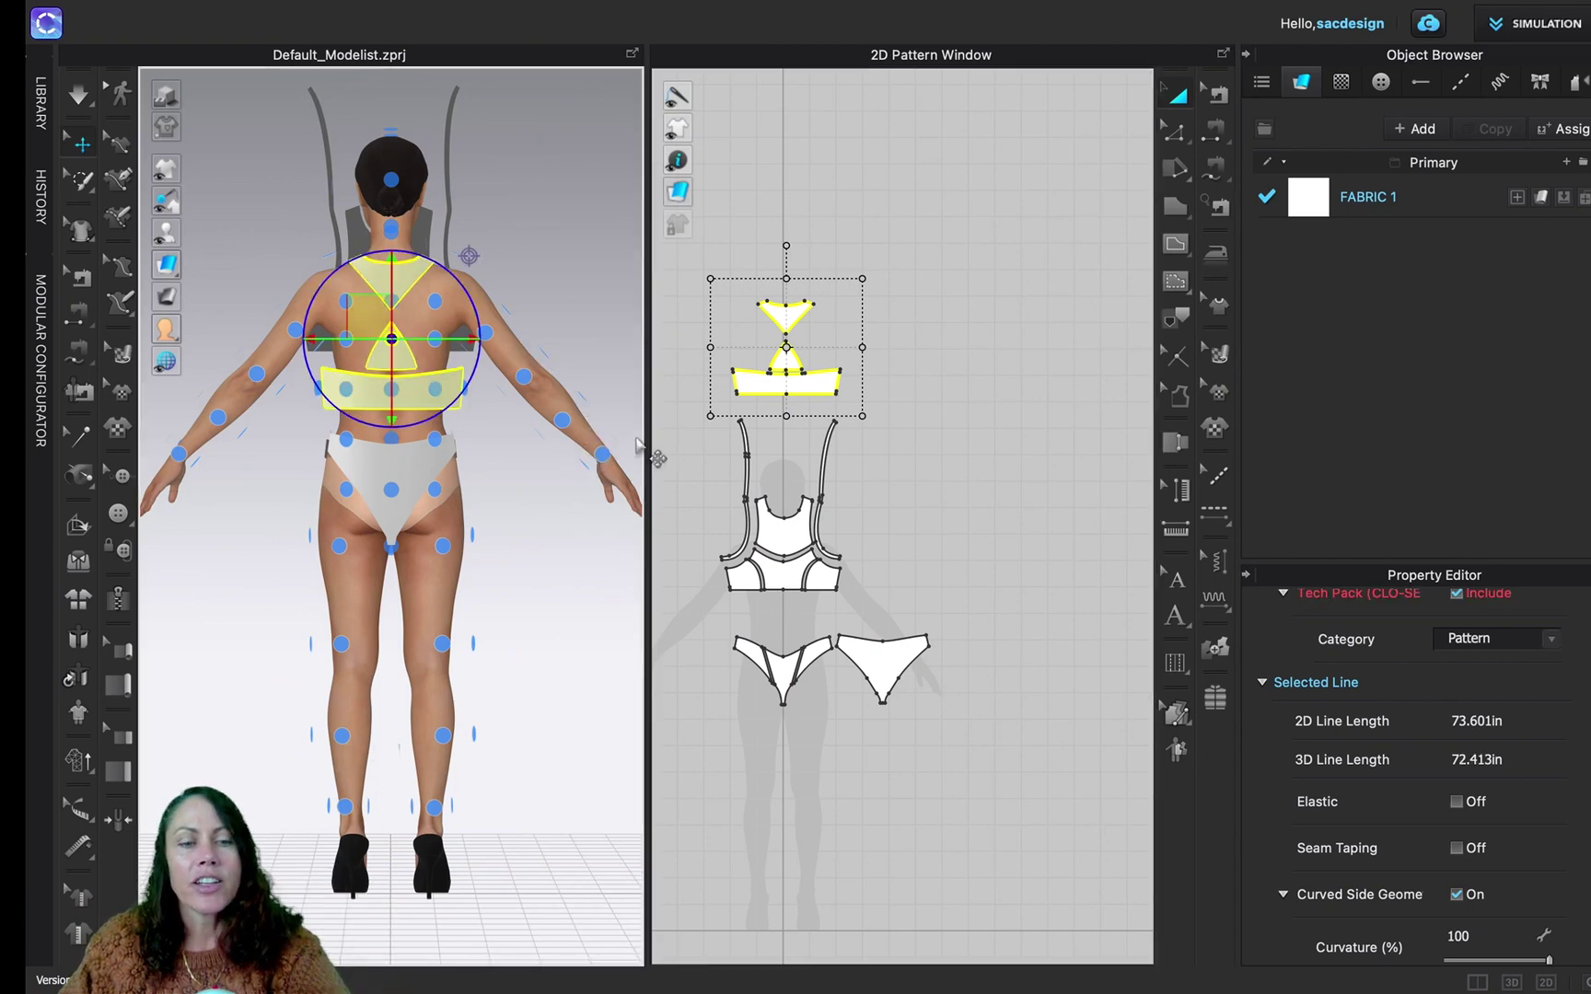
Try arranging the bikini top's front pieces without the straps on the centre-front bust arrangement point, and undo the placement
key("2")
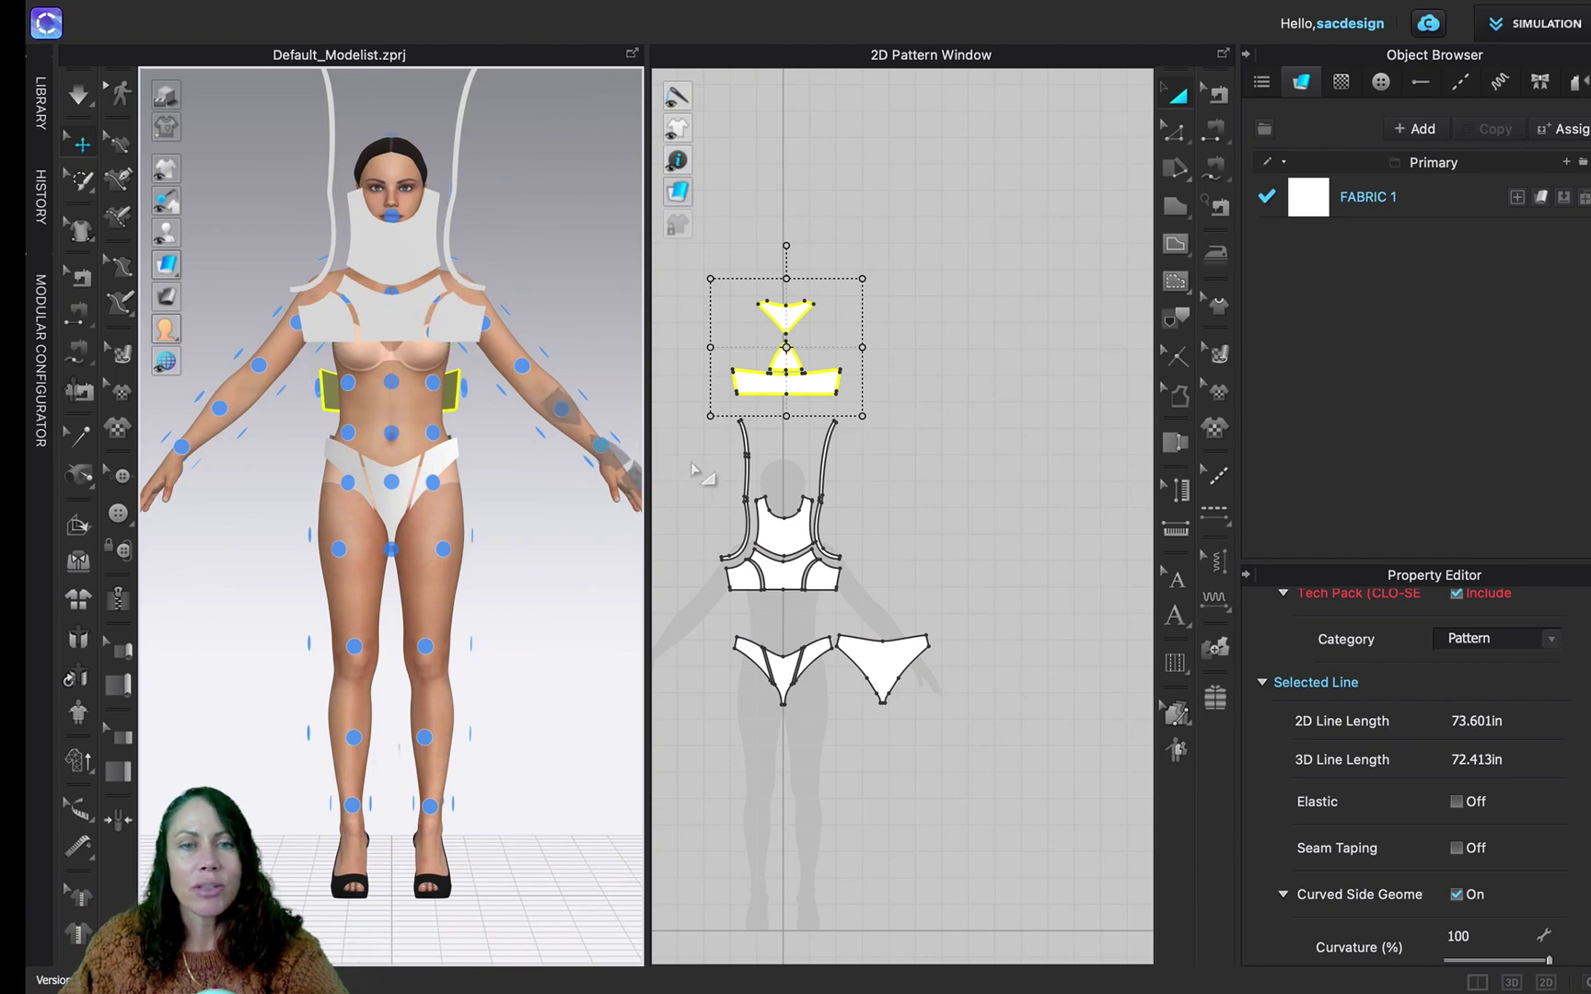
left_click_drag(695, 470, 916, 622)
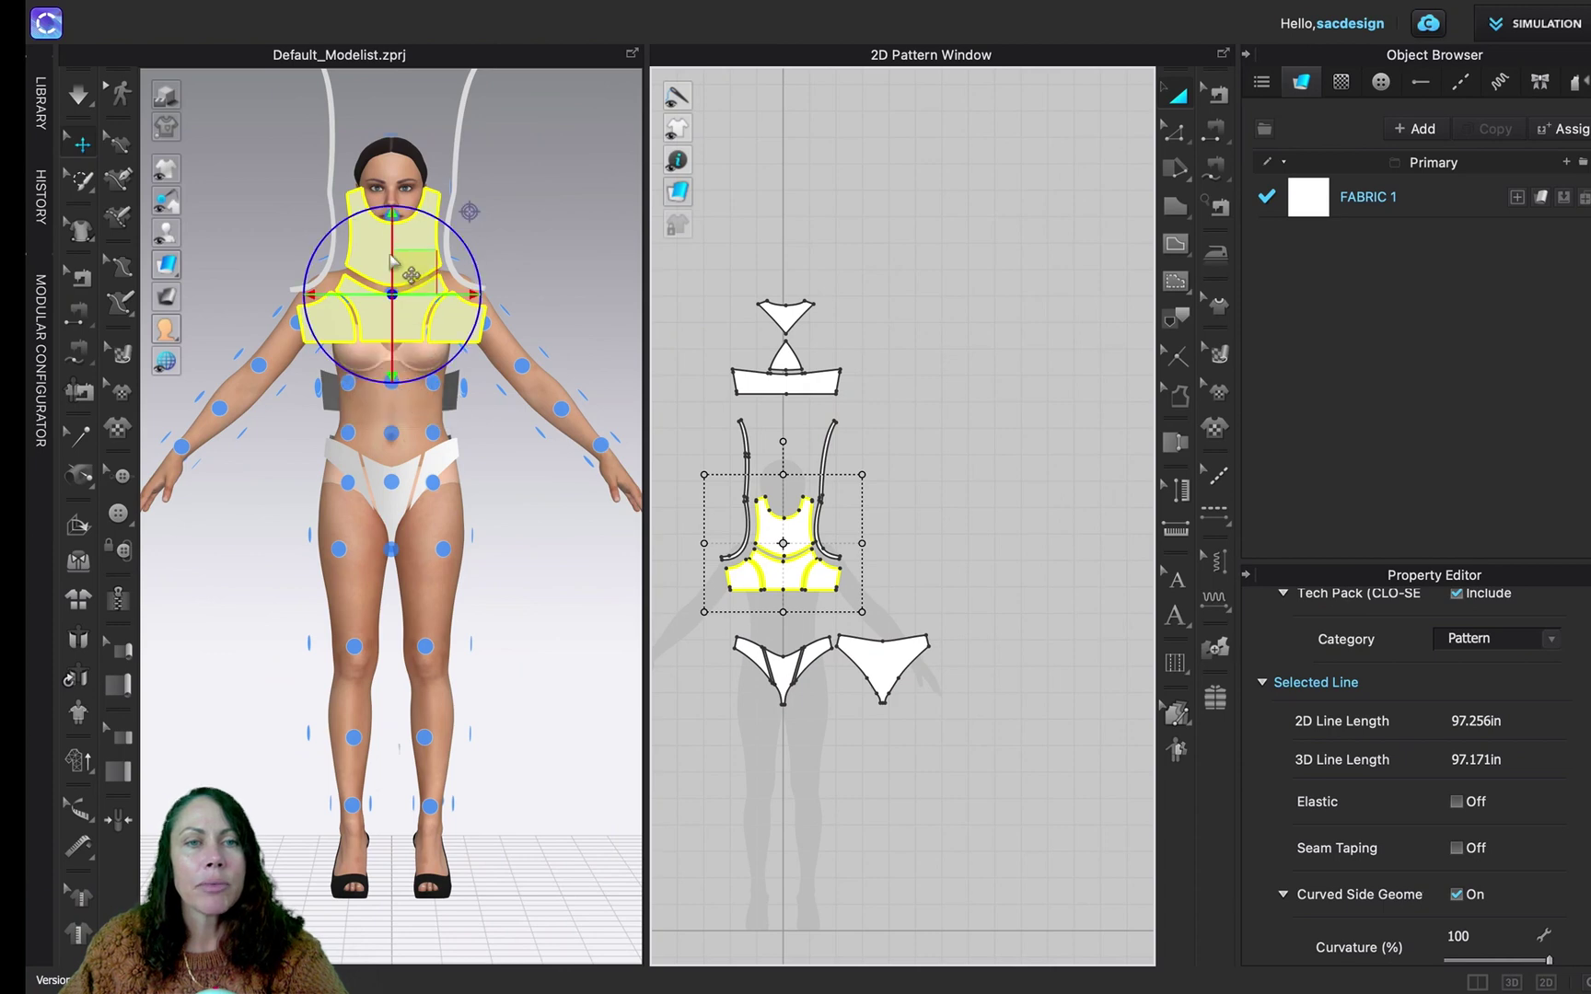
right_click_drag(440, 336, 426, 379)
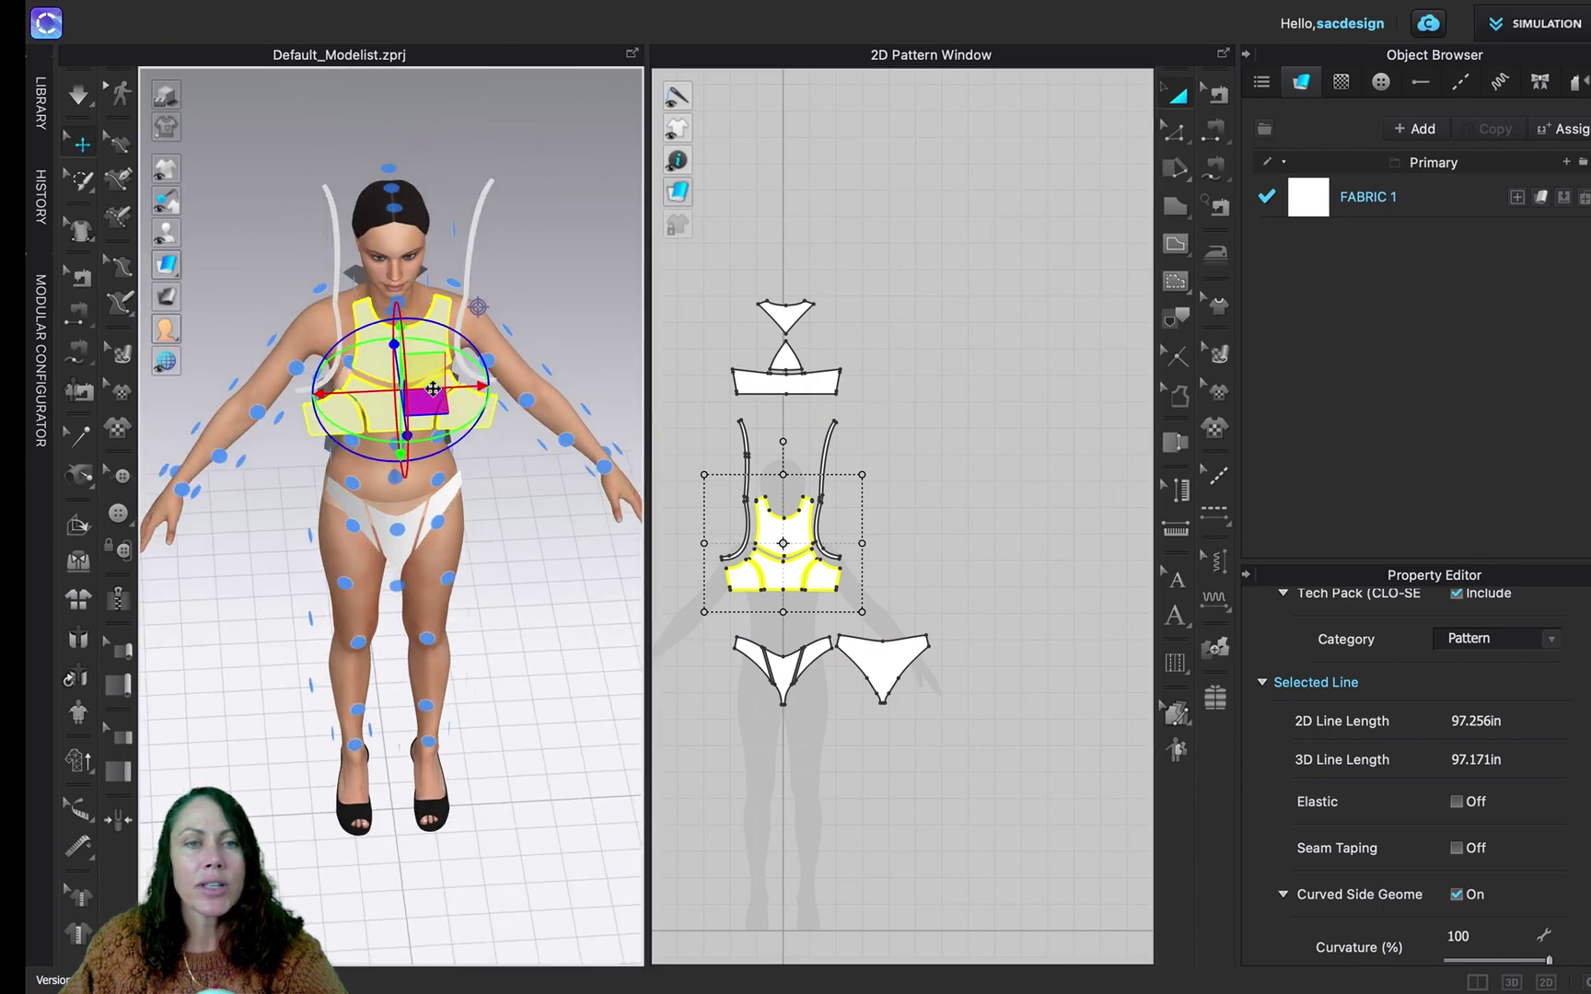
left_click_drag(468, 401, 590, 710)
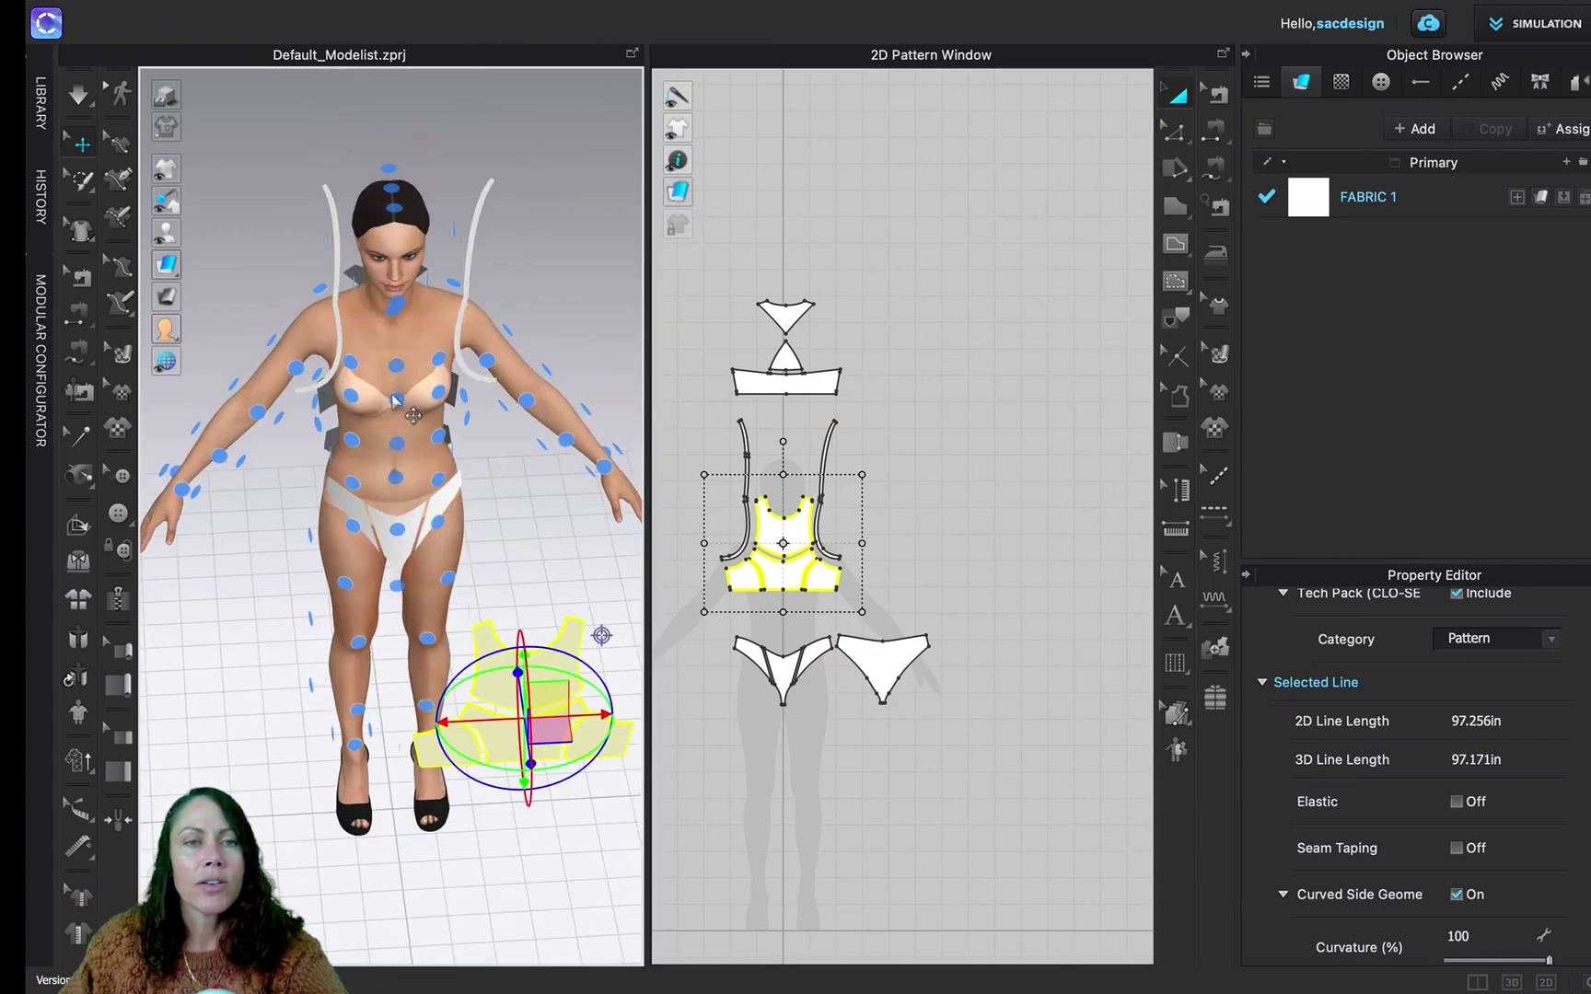
key("ctrl+z")
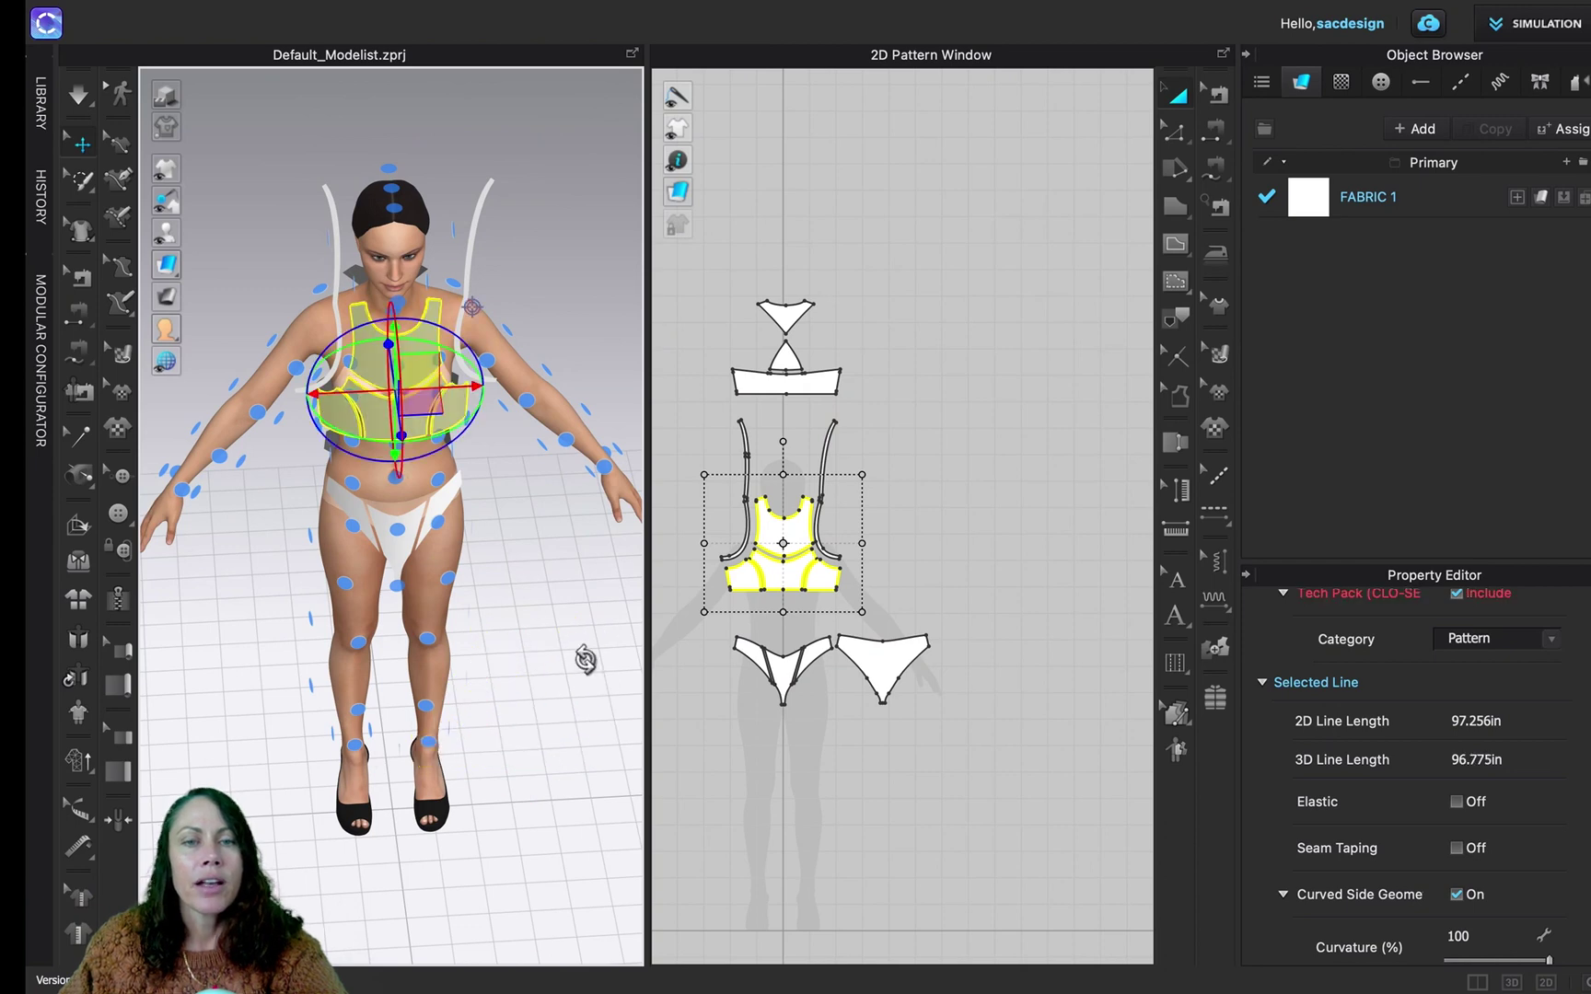
mouse_move(586, 658)
right_mouse_down()
mouse_move(579, 604)
mouse_move(582, 634)
right_mouse_up()
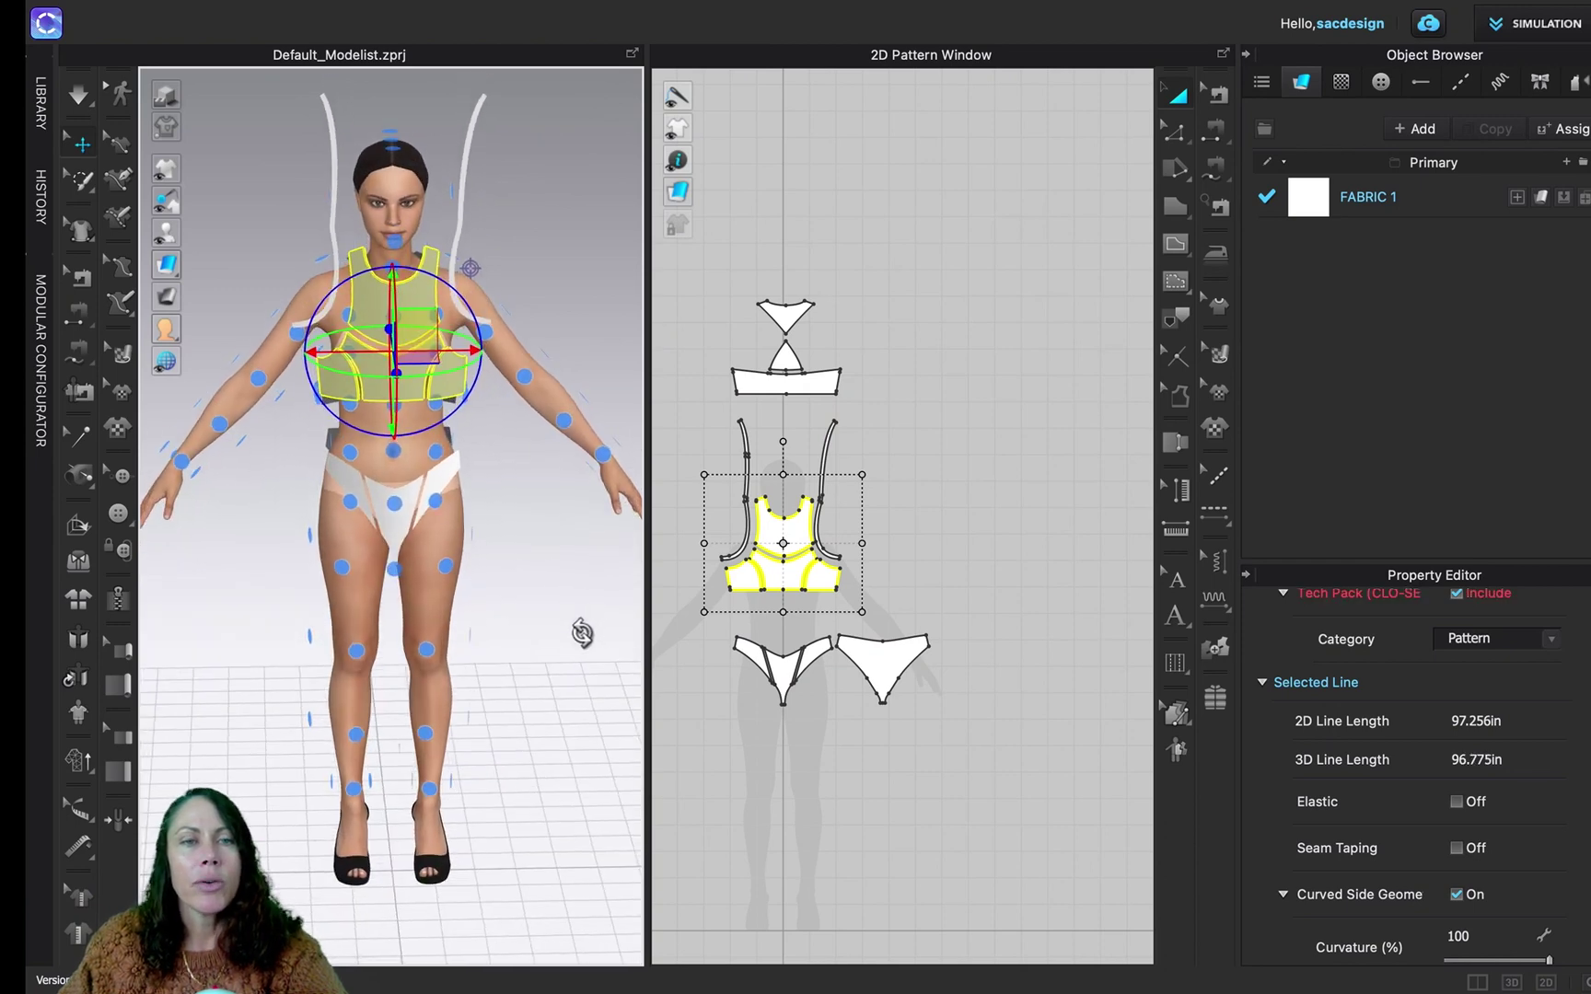
key("ctrl+y")
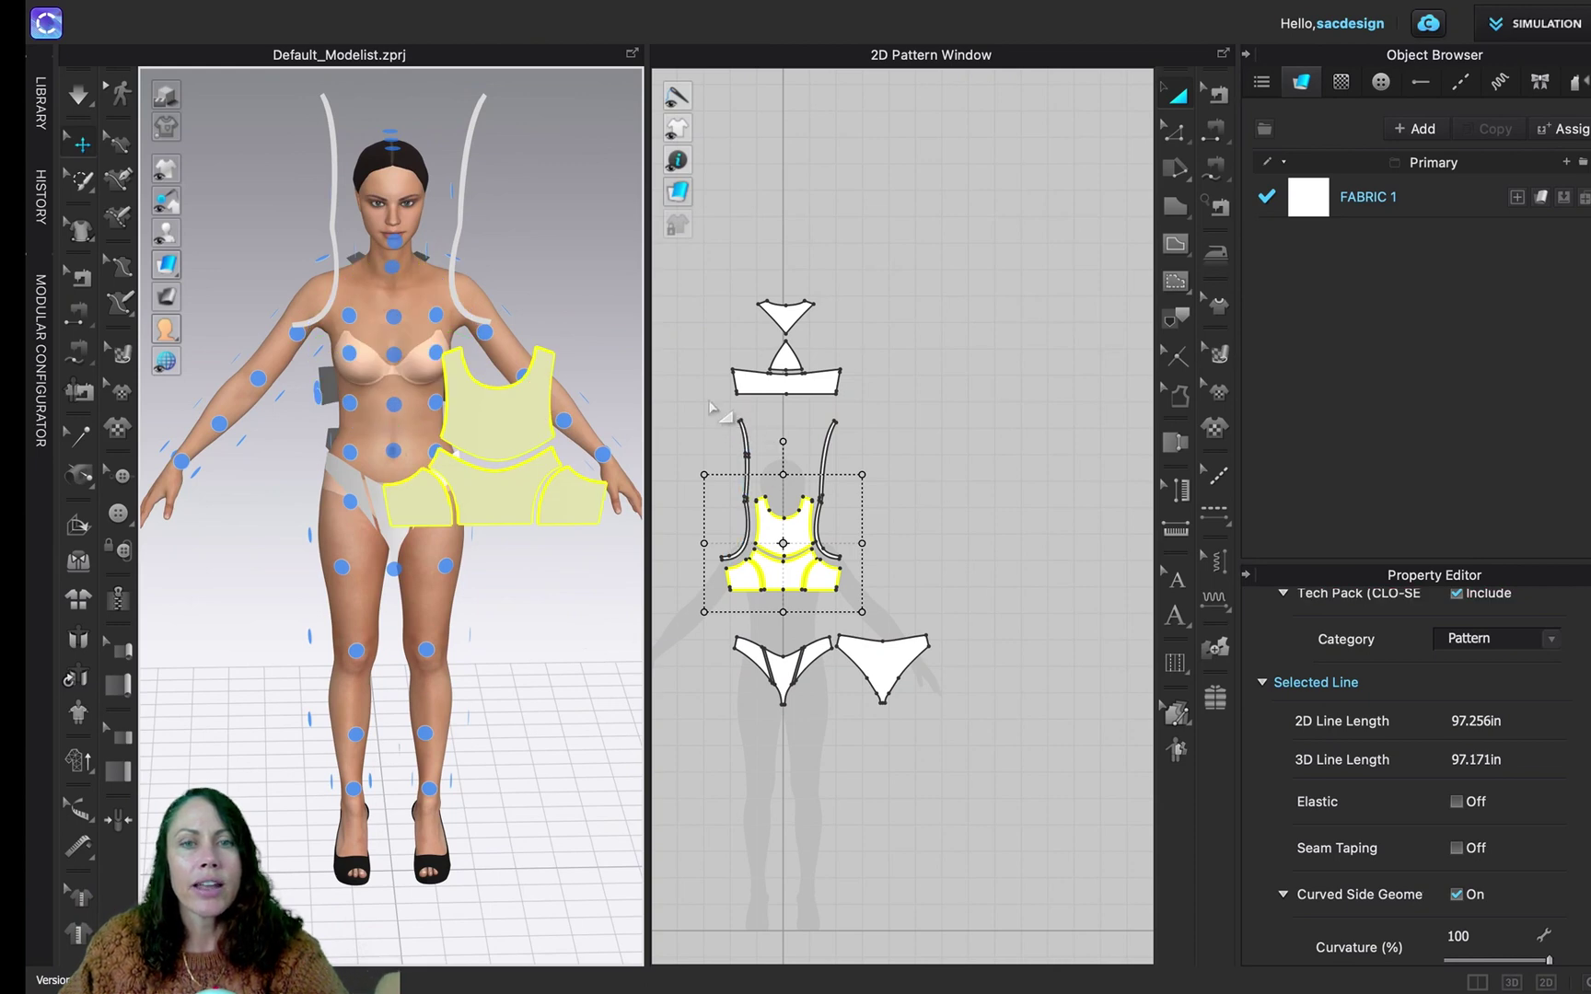
Try adding both straps to the offset front top pieces and arranging them on the bust point, and undo the pieces' sideways move
left_click_drag(711, 399, 897, 509)
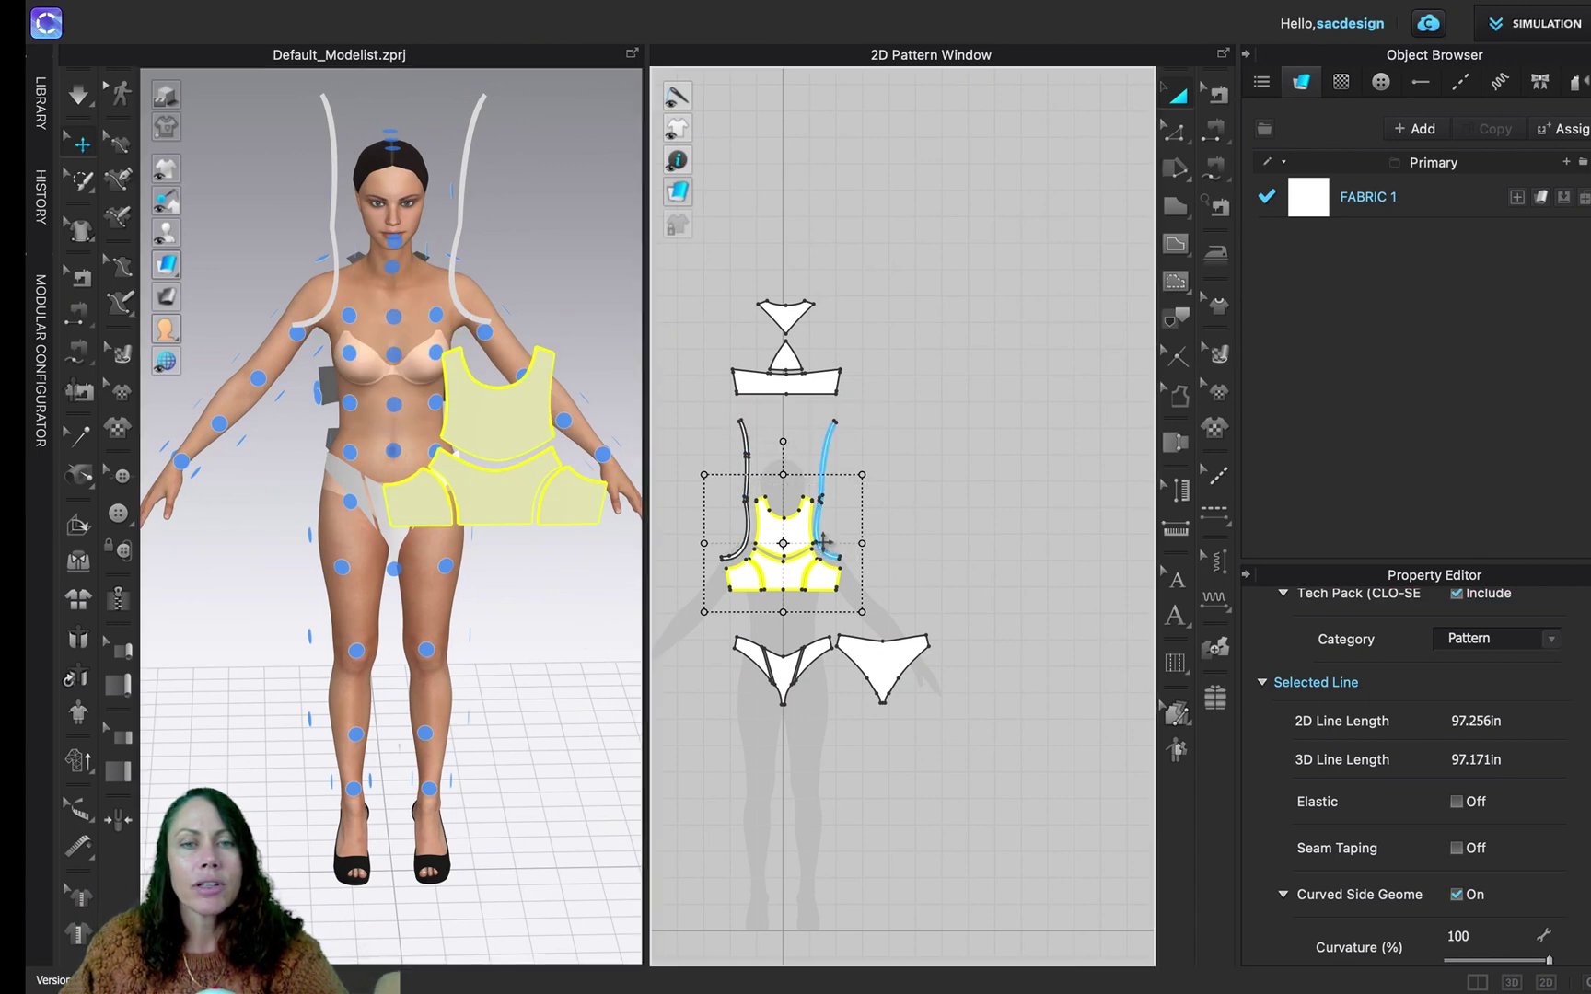
left_click(820, 536, "shift")
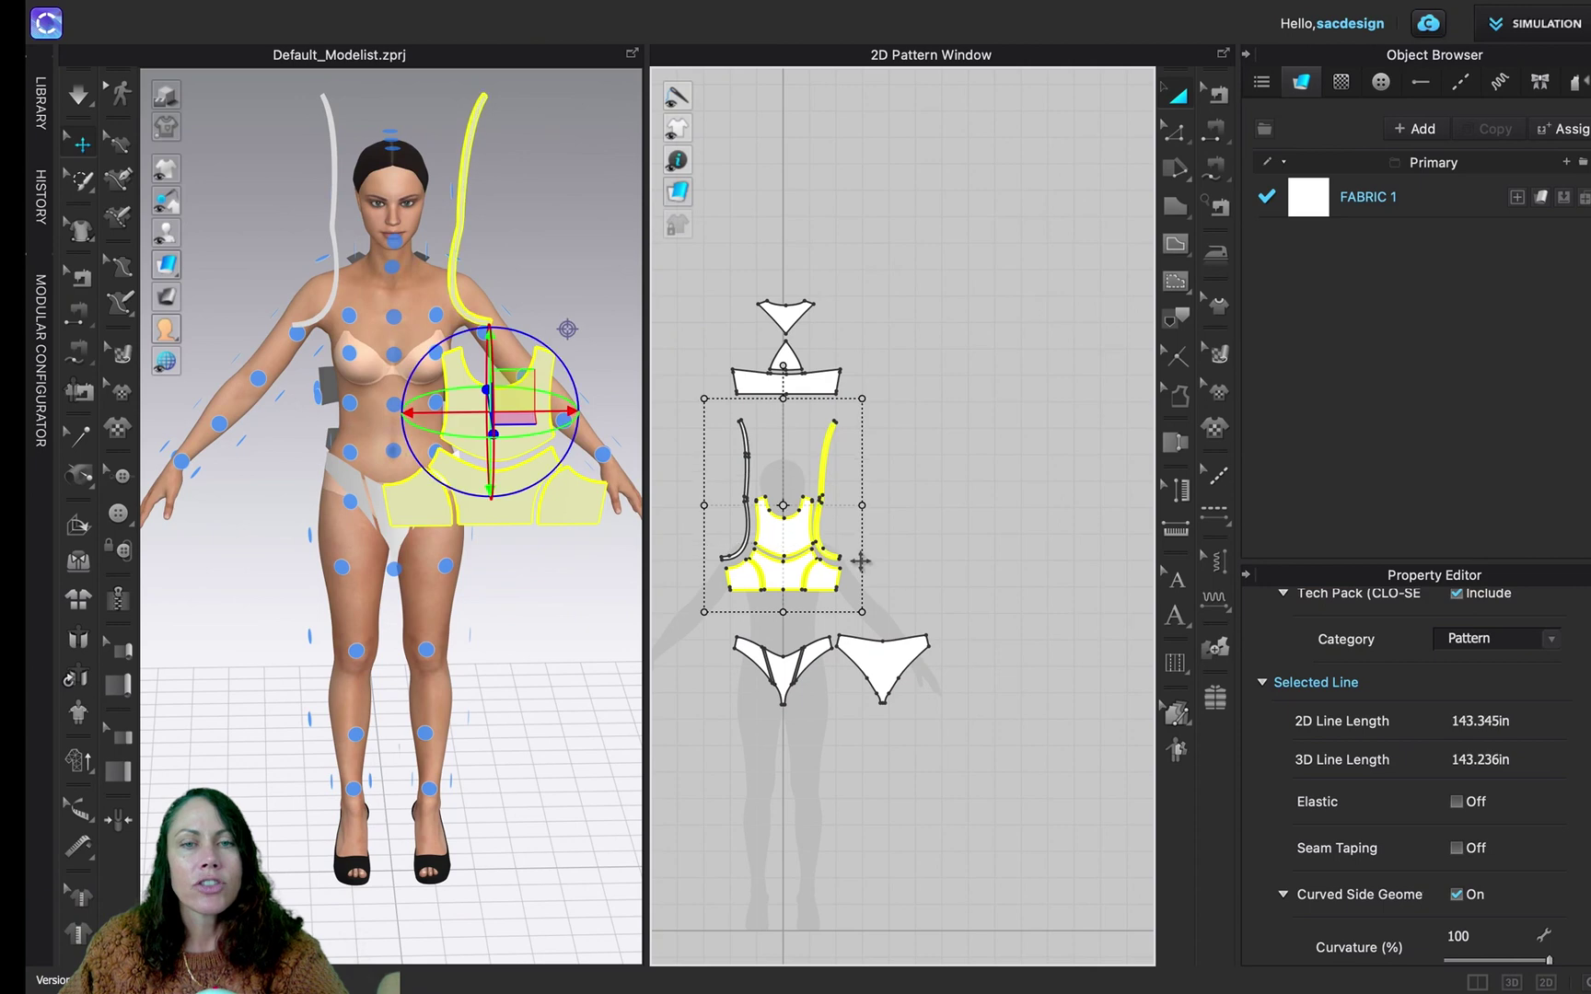
left_click(746, 532, "shift")
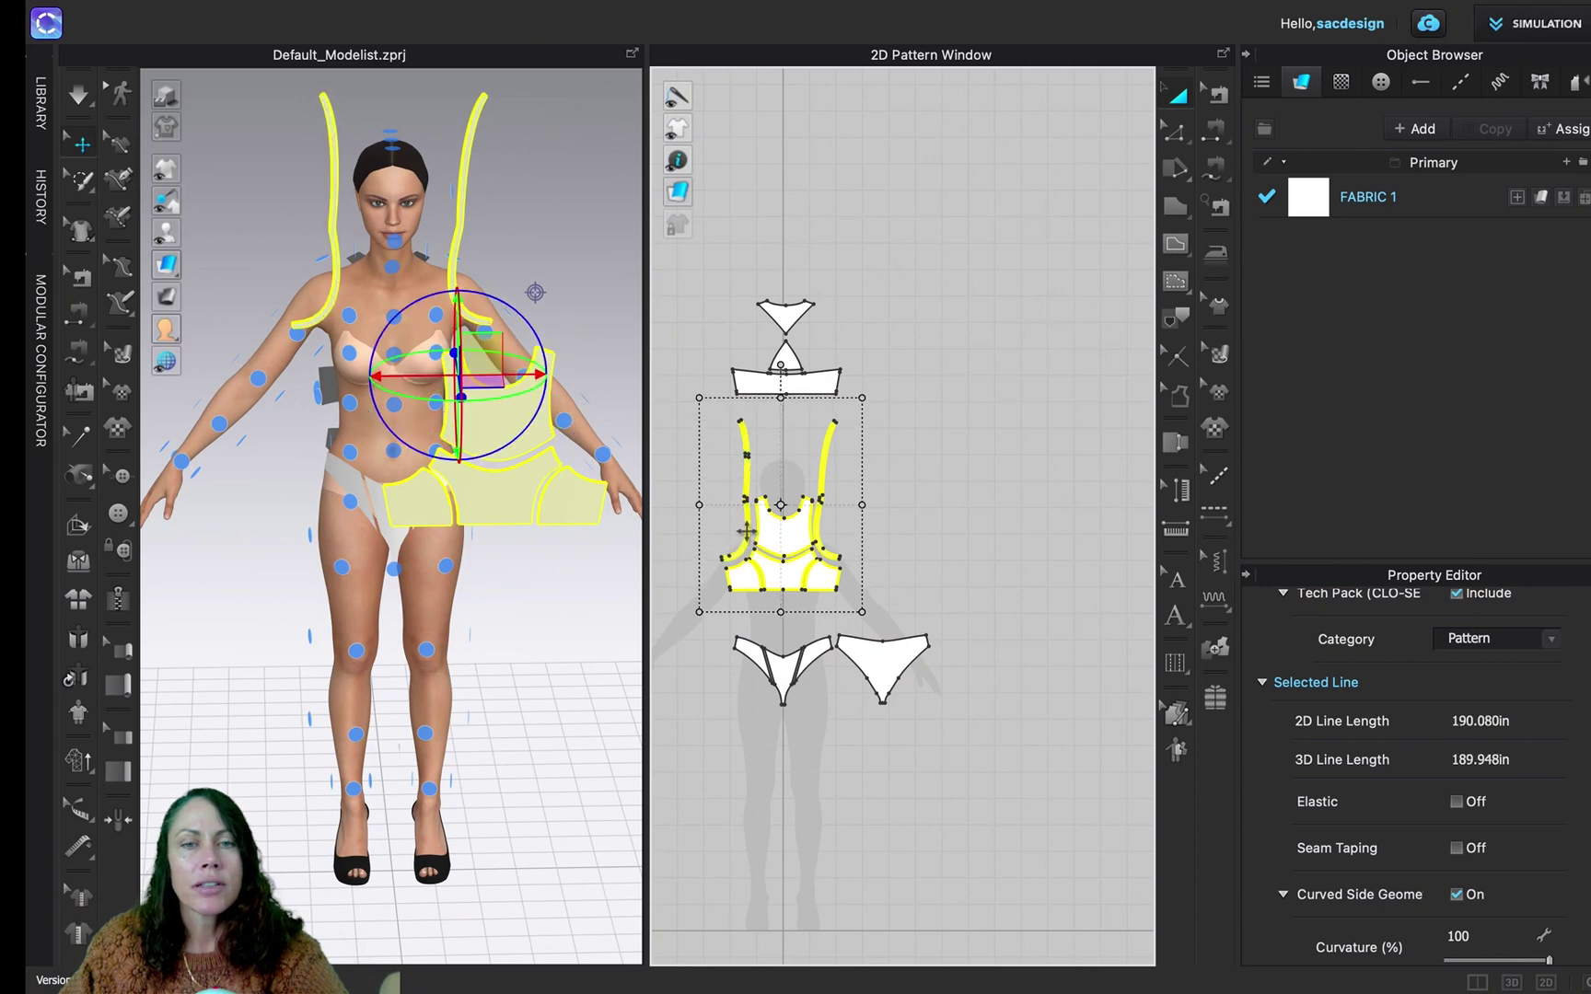
left_click(387, 356)
right_click_drag(397, 366, 395, 359)
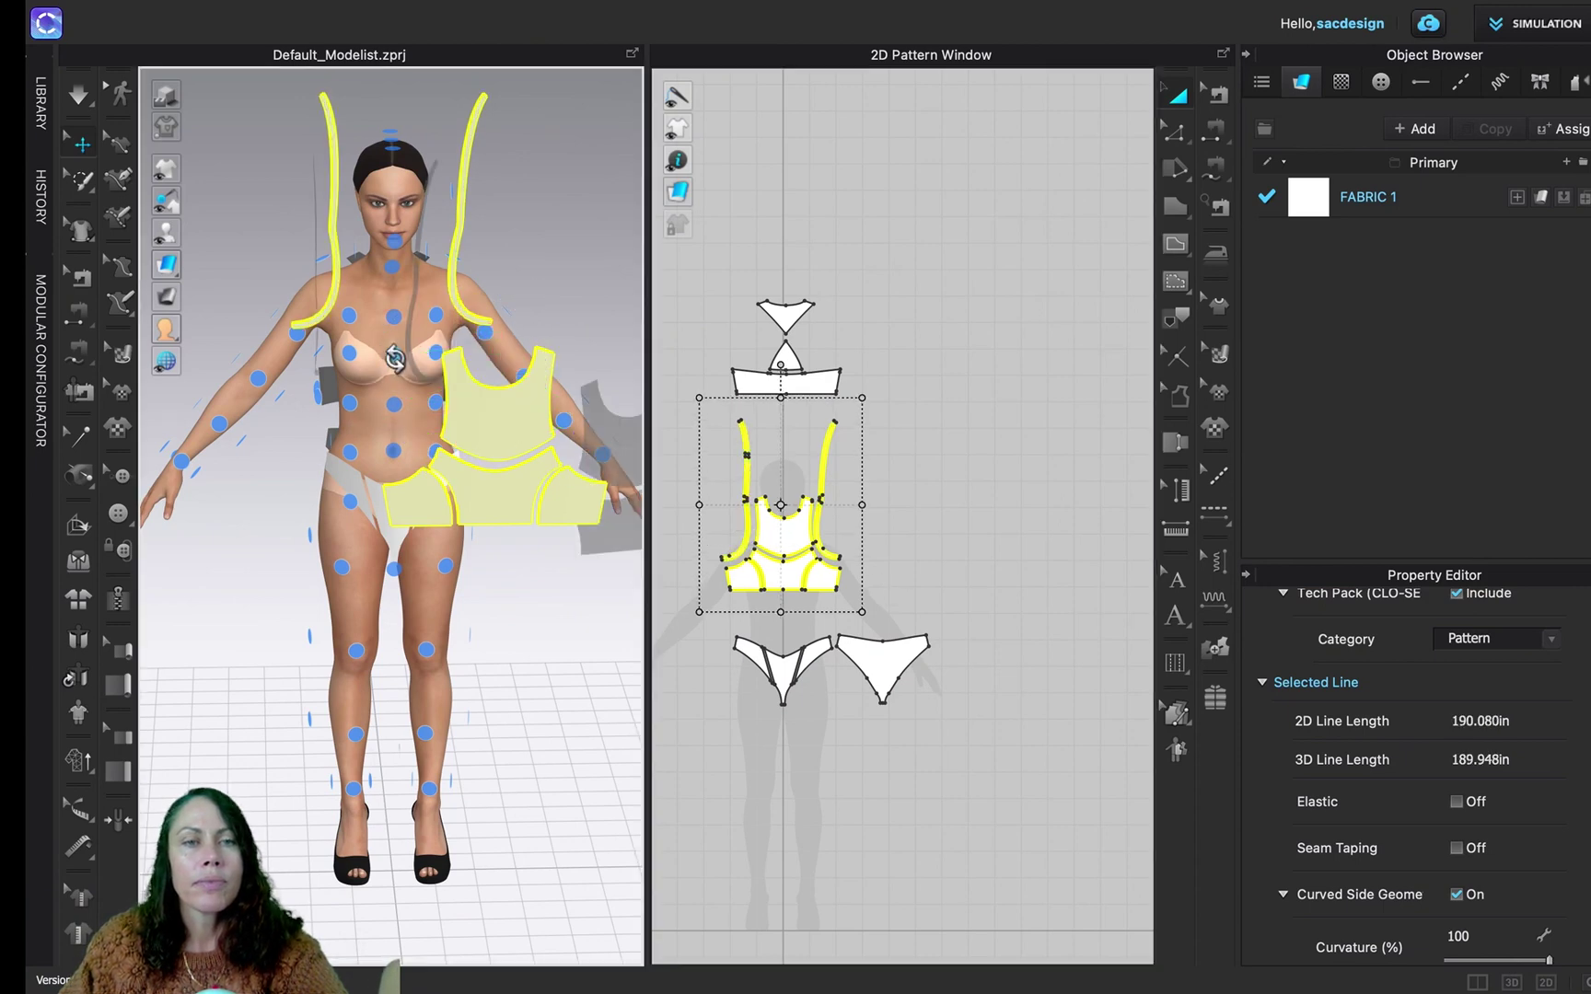
left_click(497, 414)
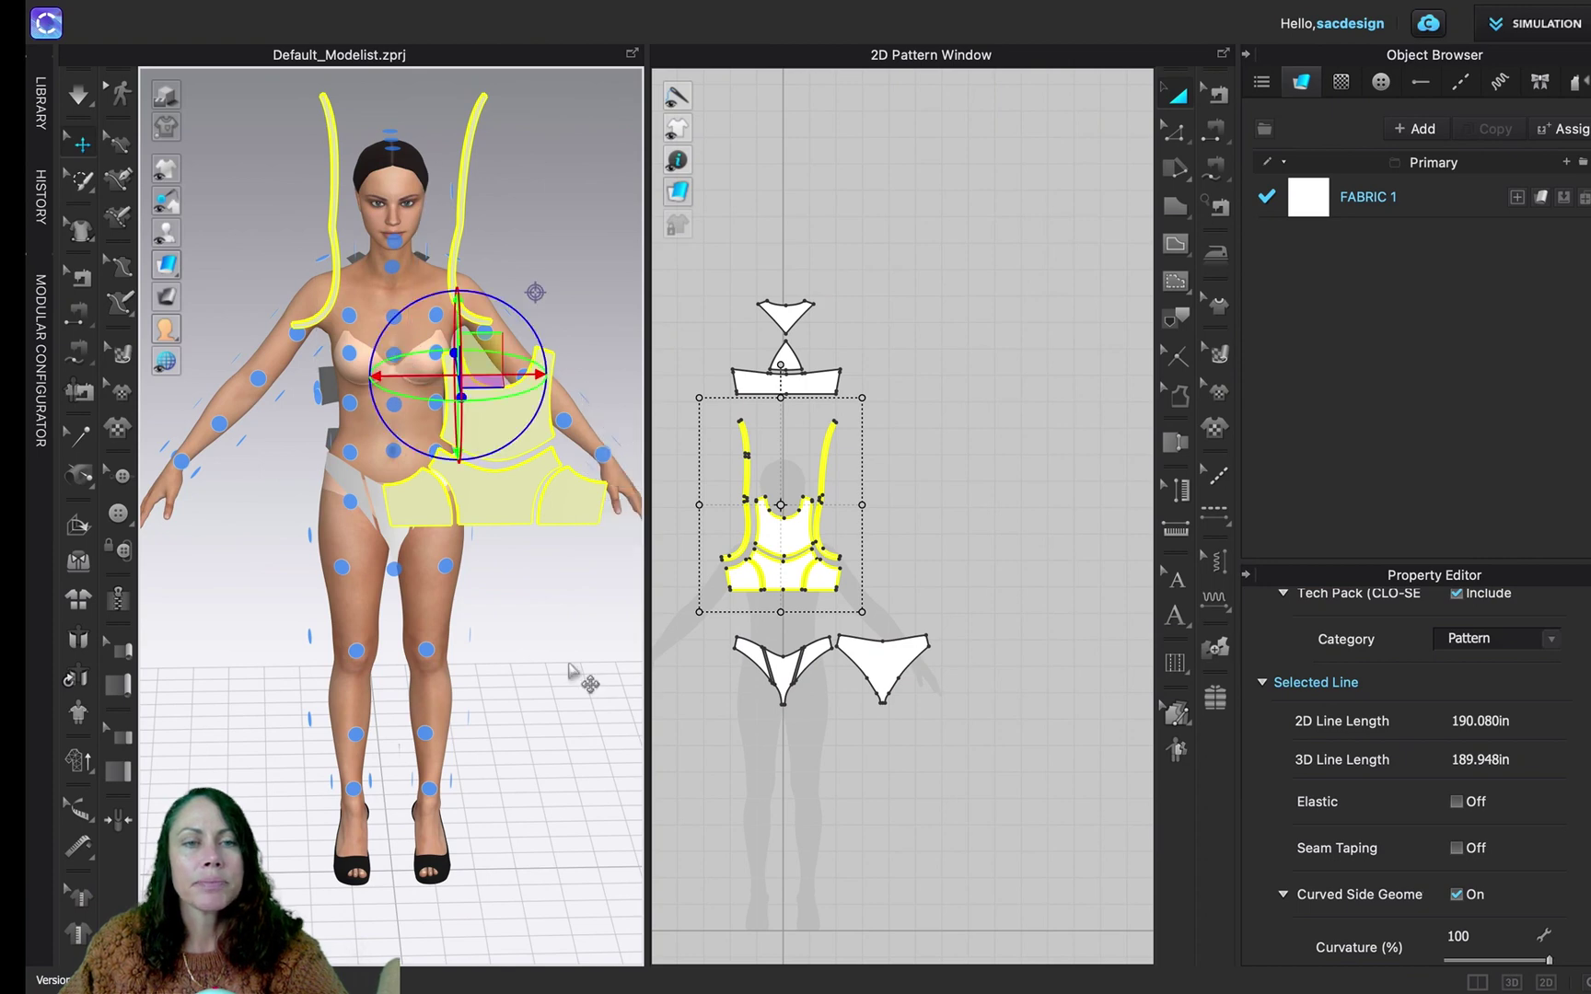
left_click(573, 665)
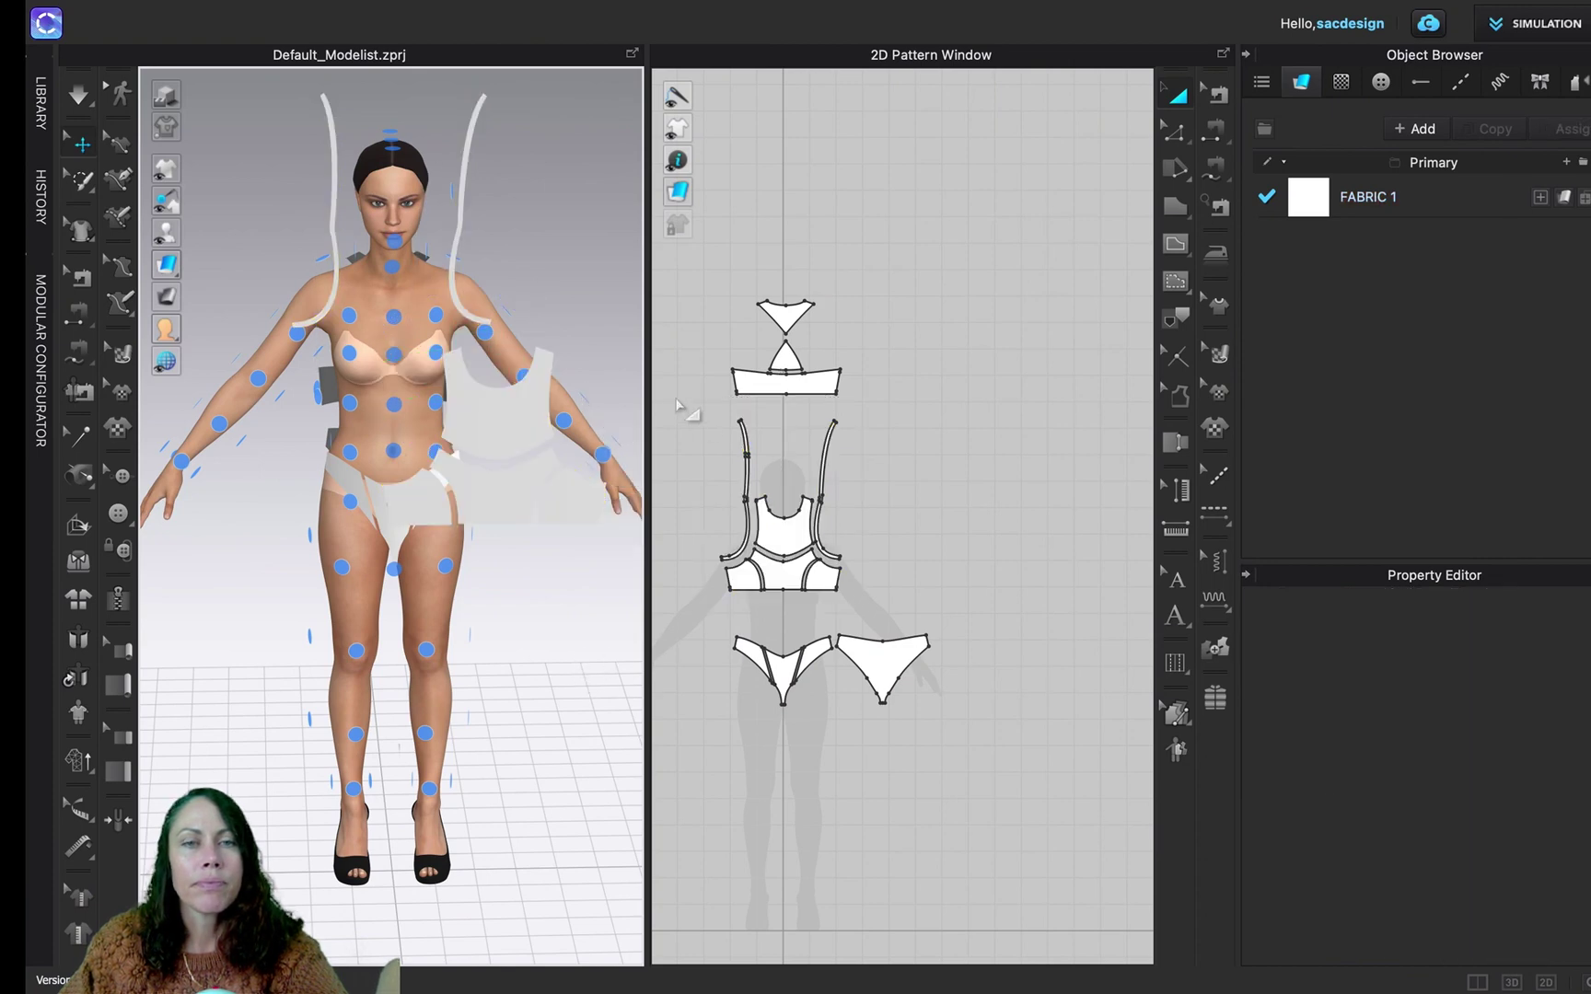
left_click_drag(693, 419, 847, 599)
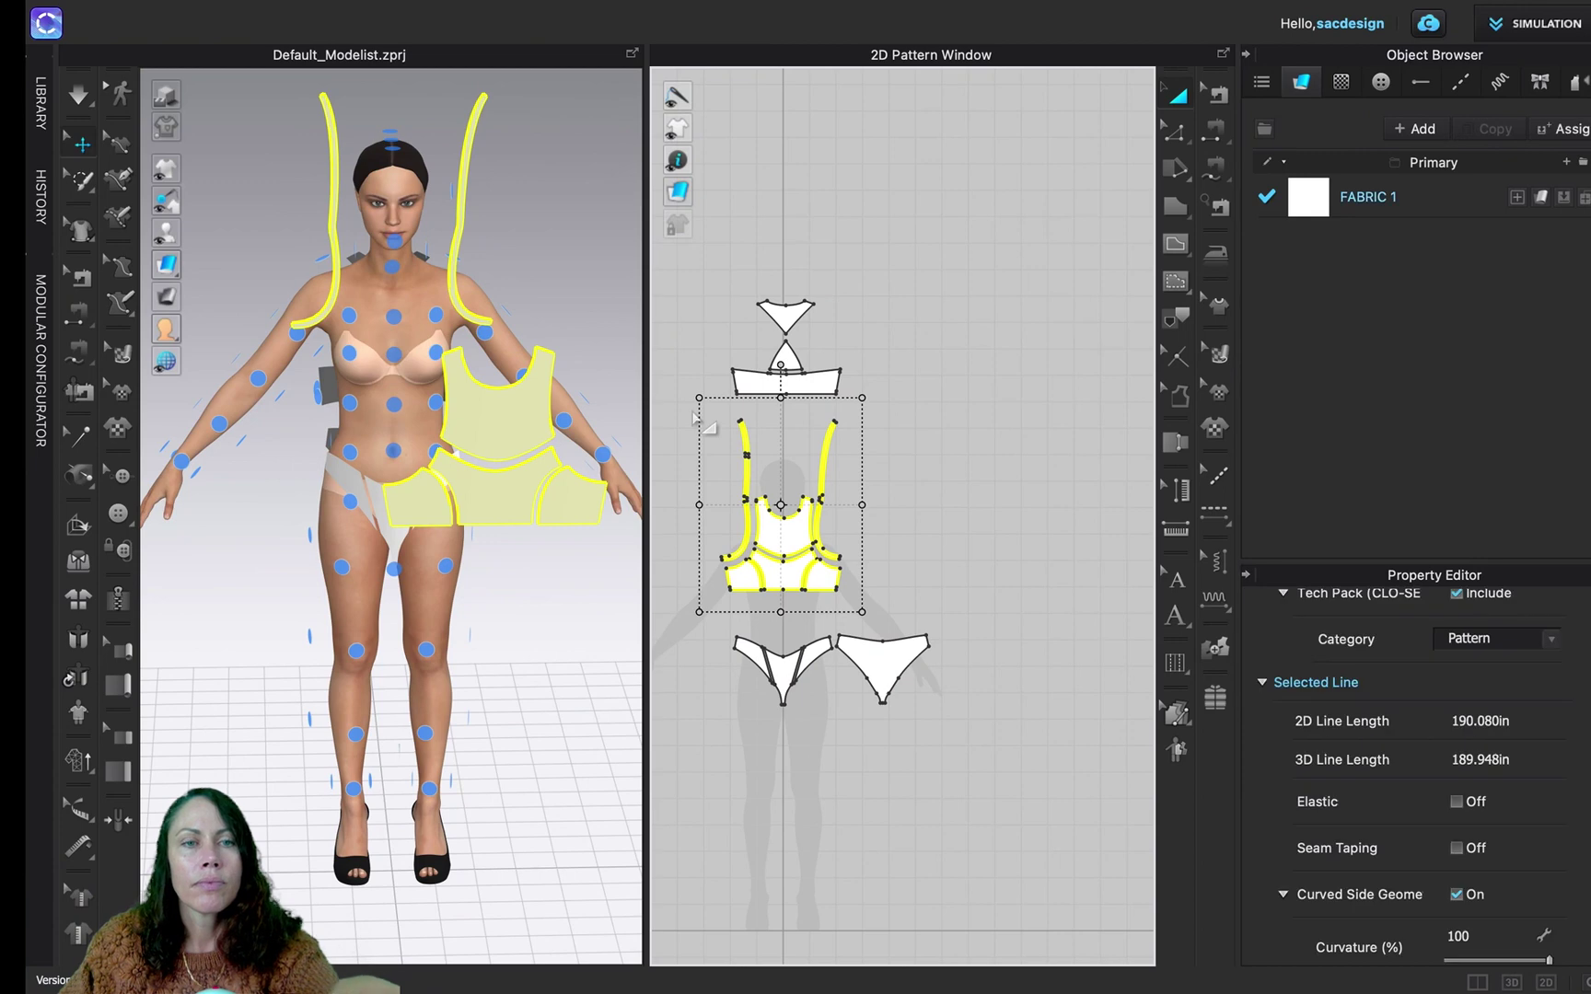
key("ctrl+z")
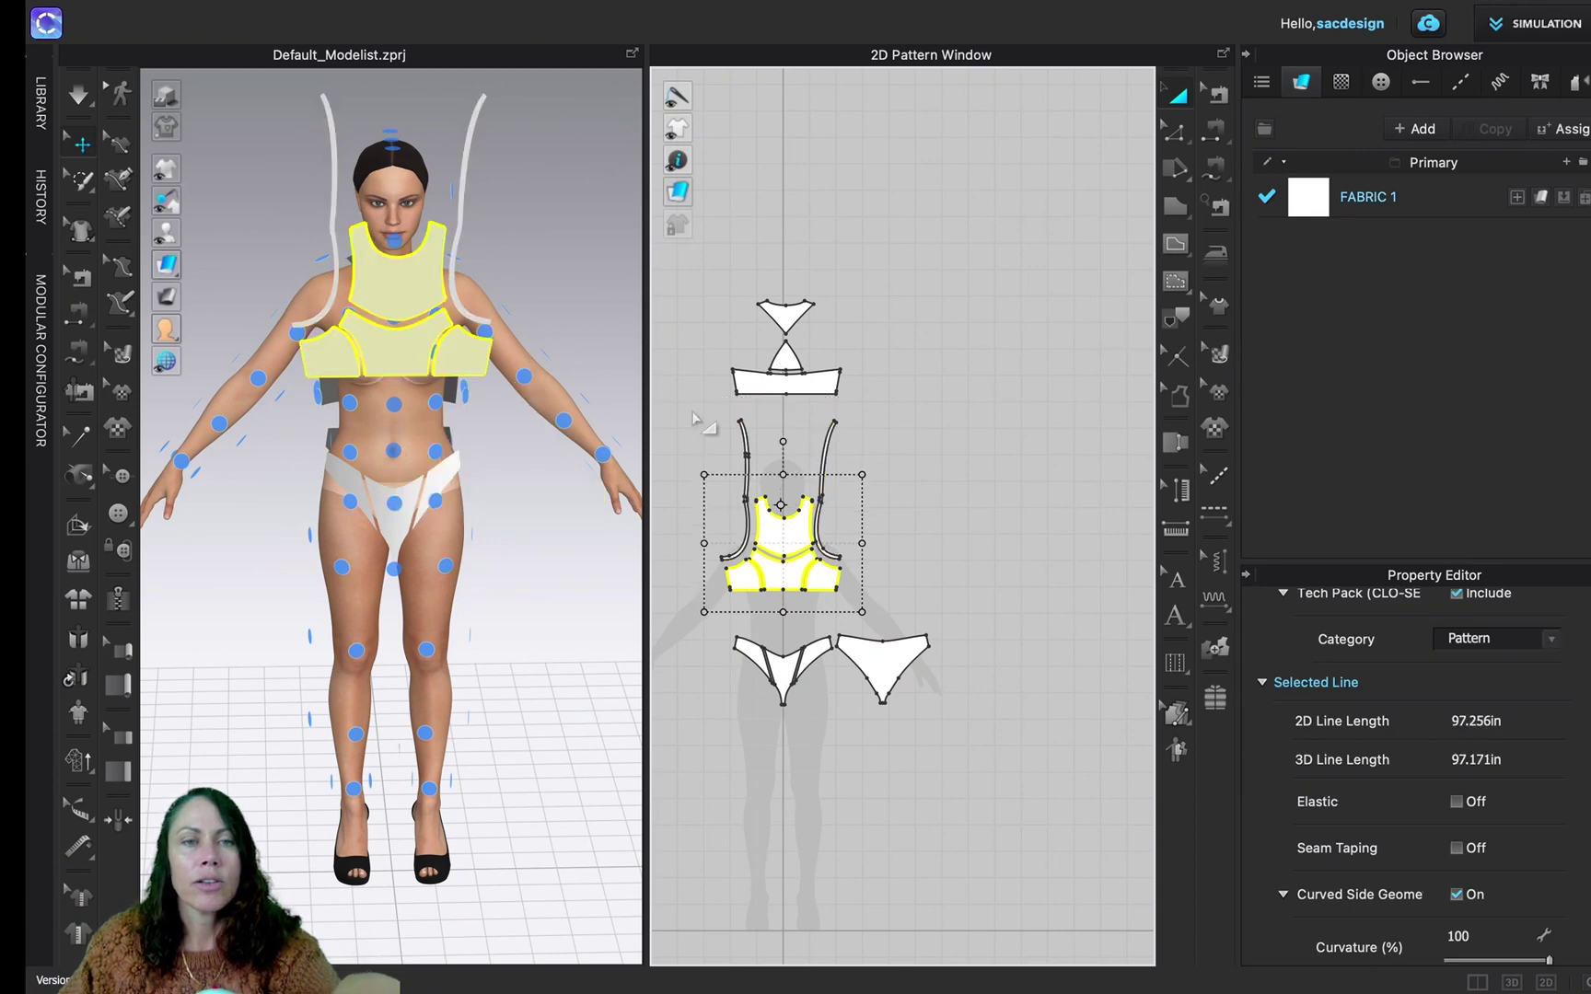
Arrange all the bikini top's front pieces and both straps together on the centre-front bust arrangement point, and clear the selection
left_click_drag(693, 411, 907, 613)
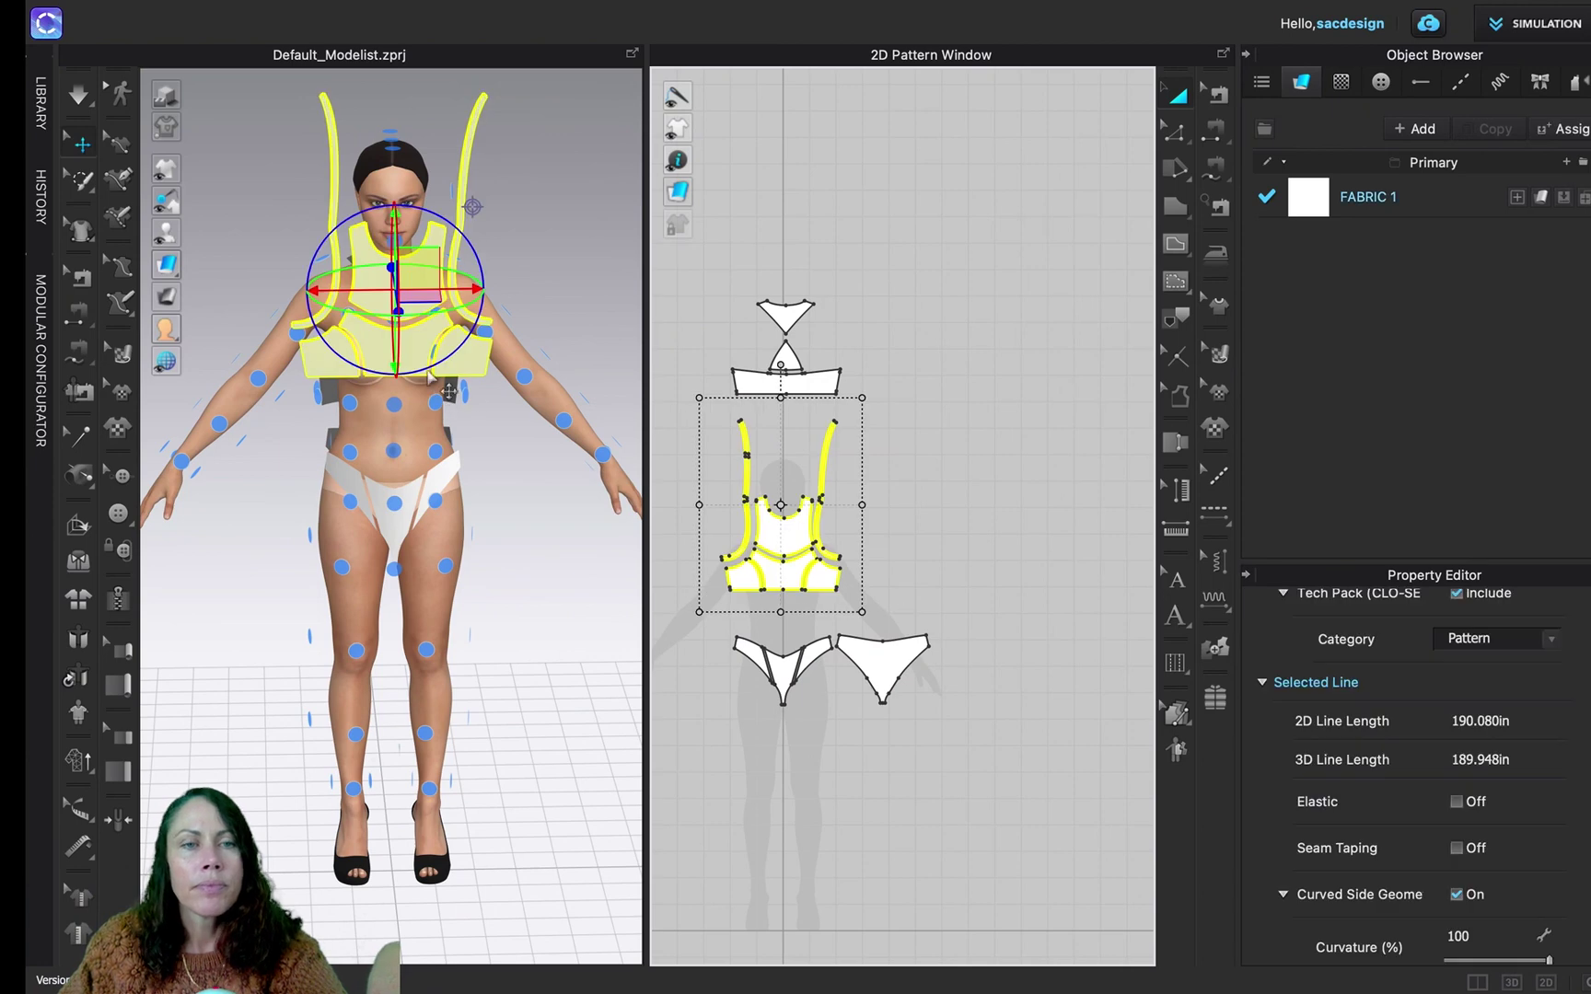
left_click_drag(375, 290, 521, 290)
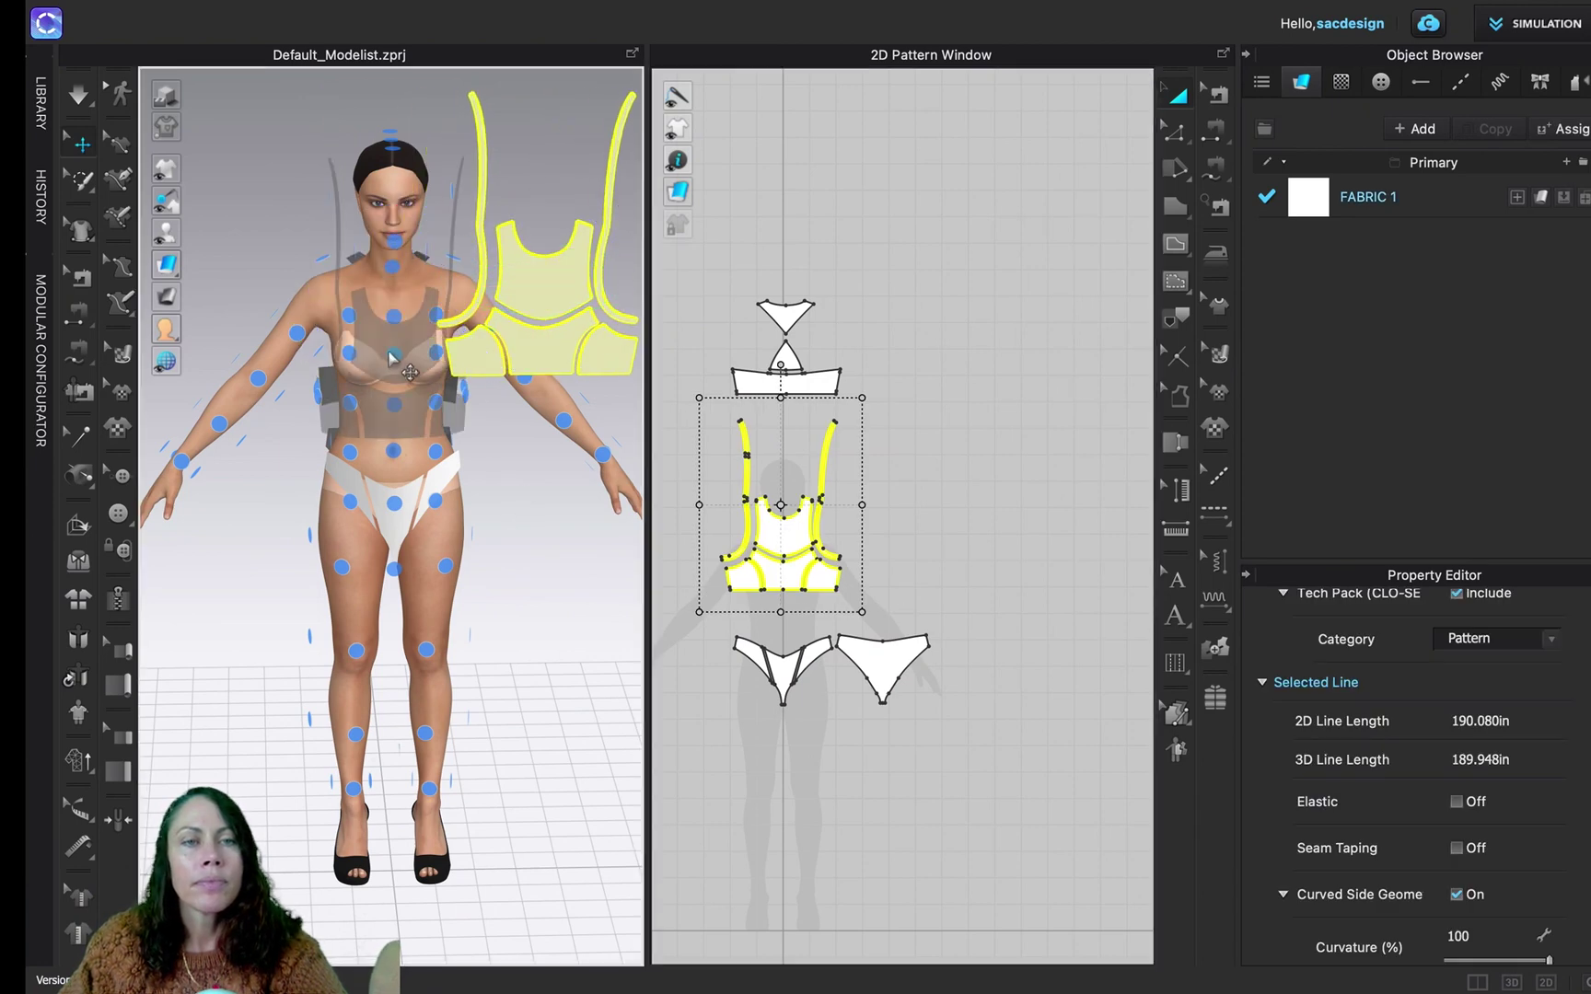
key("ctrl+z")
left_click(605, 157)
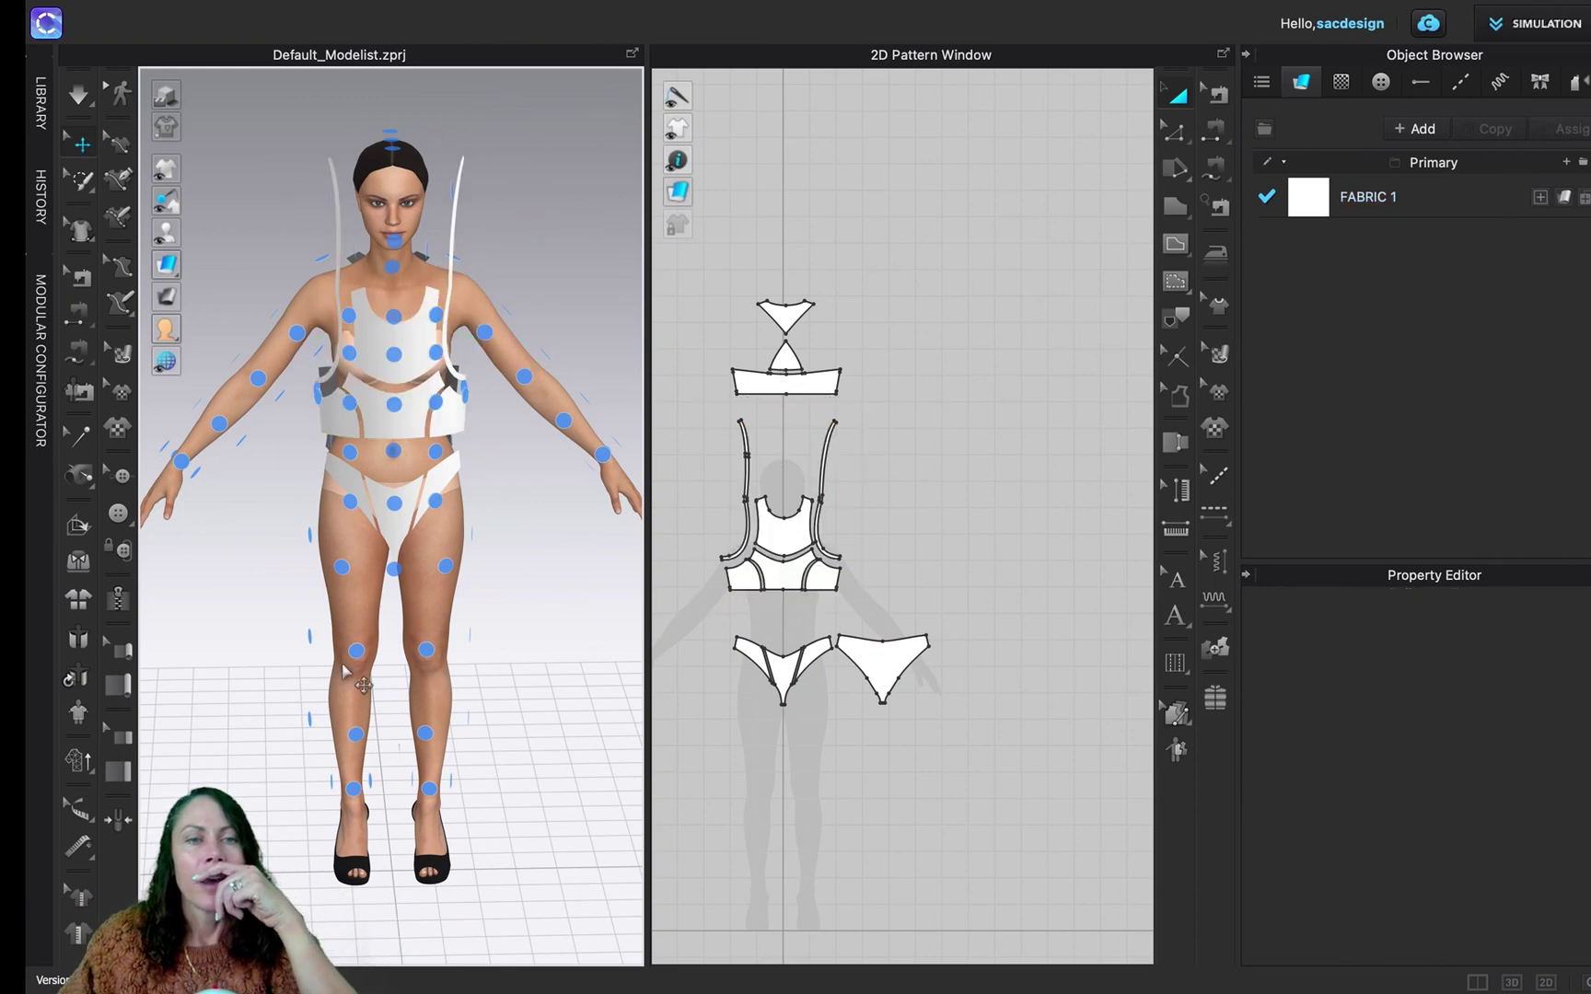
Hide the avatar's arrangement points in the 3D view
right_click_drag(313, 649, 230, 448)
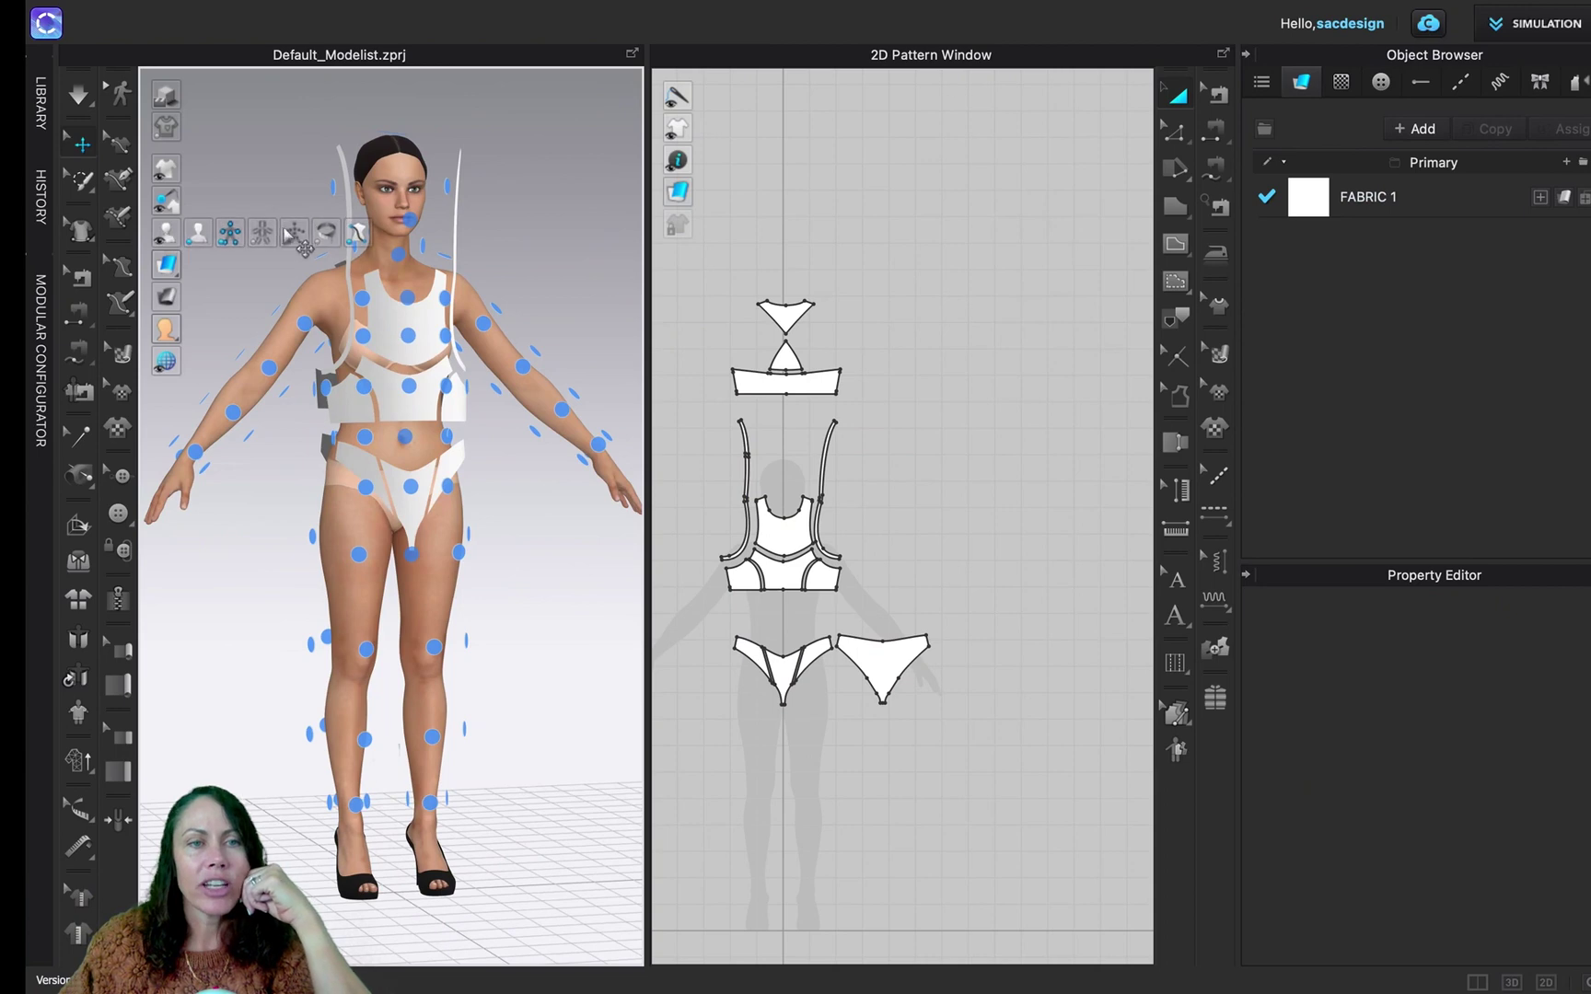
left_click(166, 233)
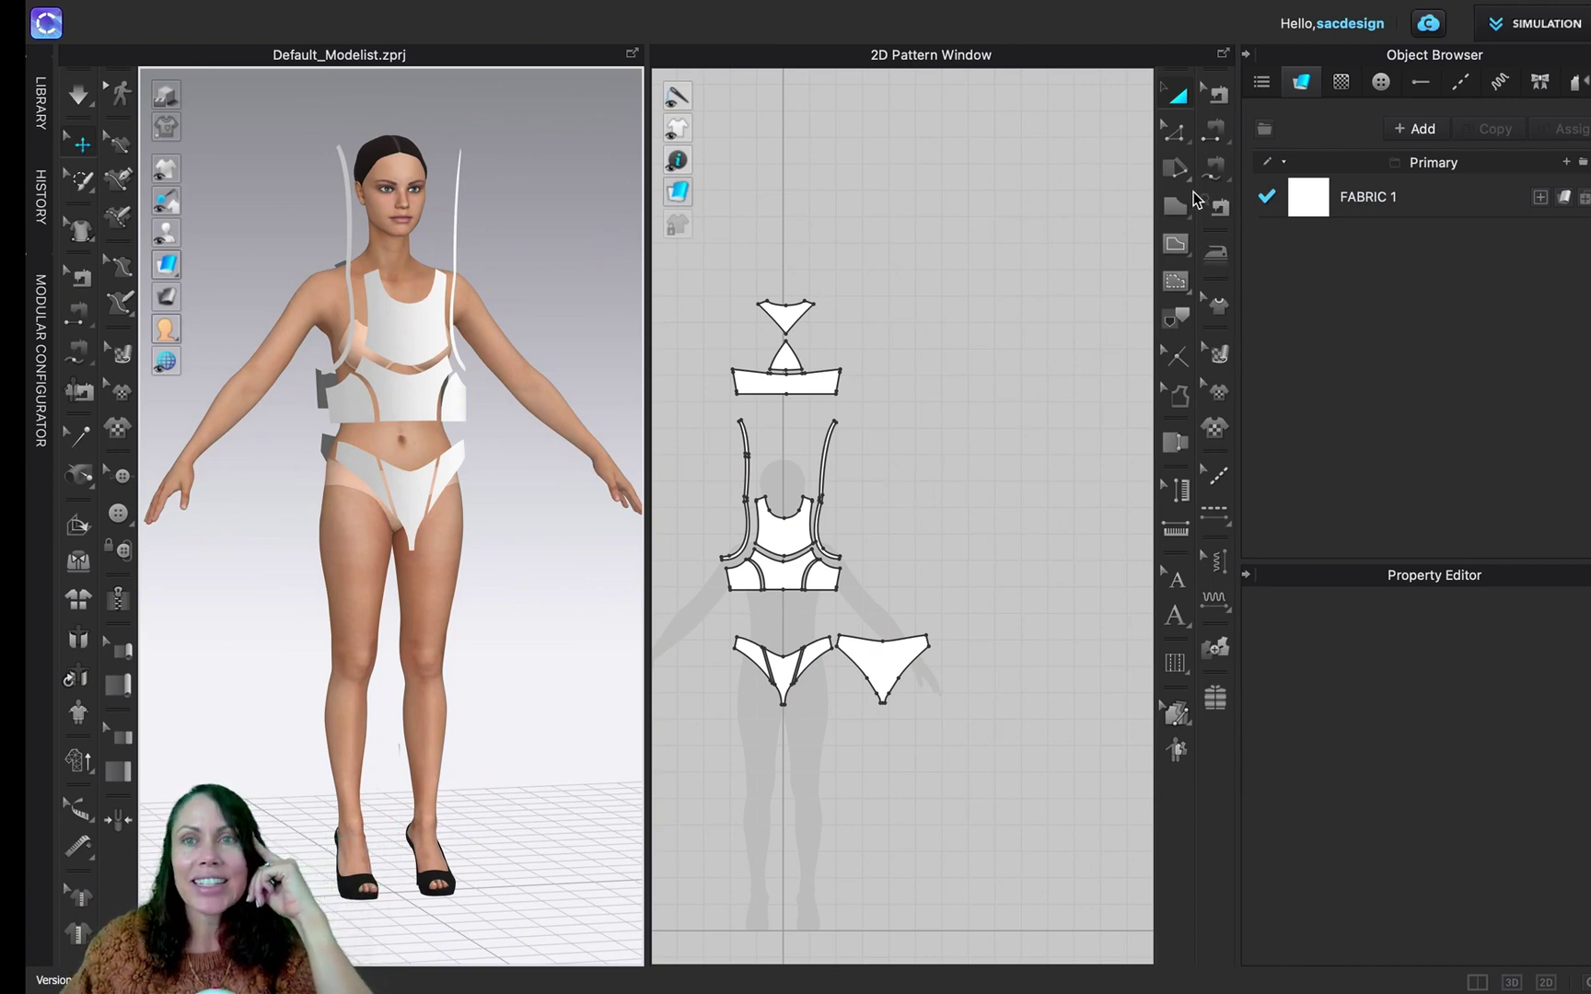
left_click(1223, 135)
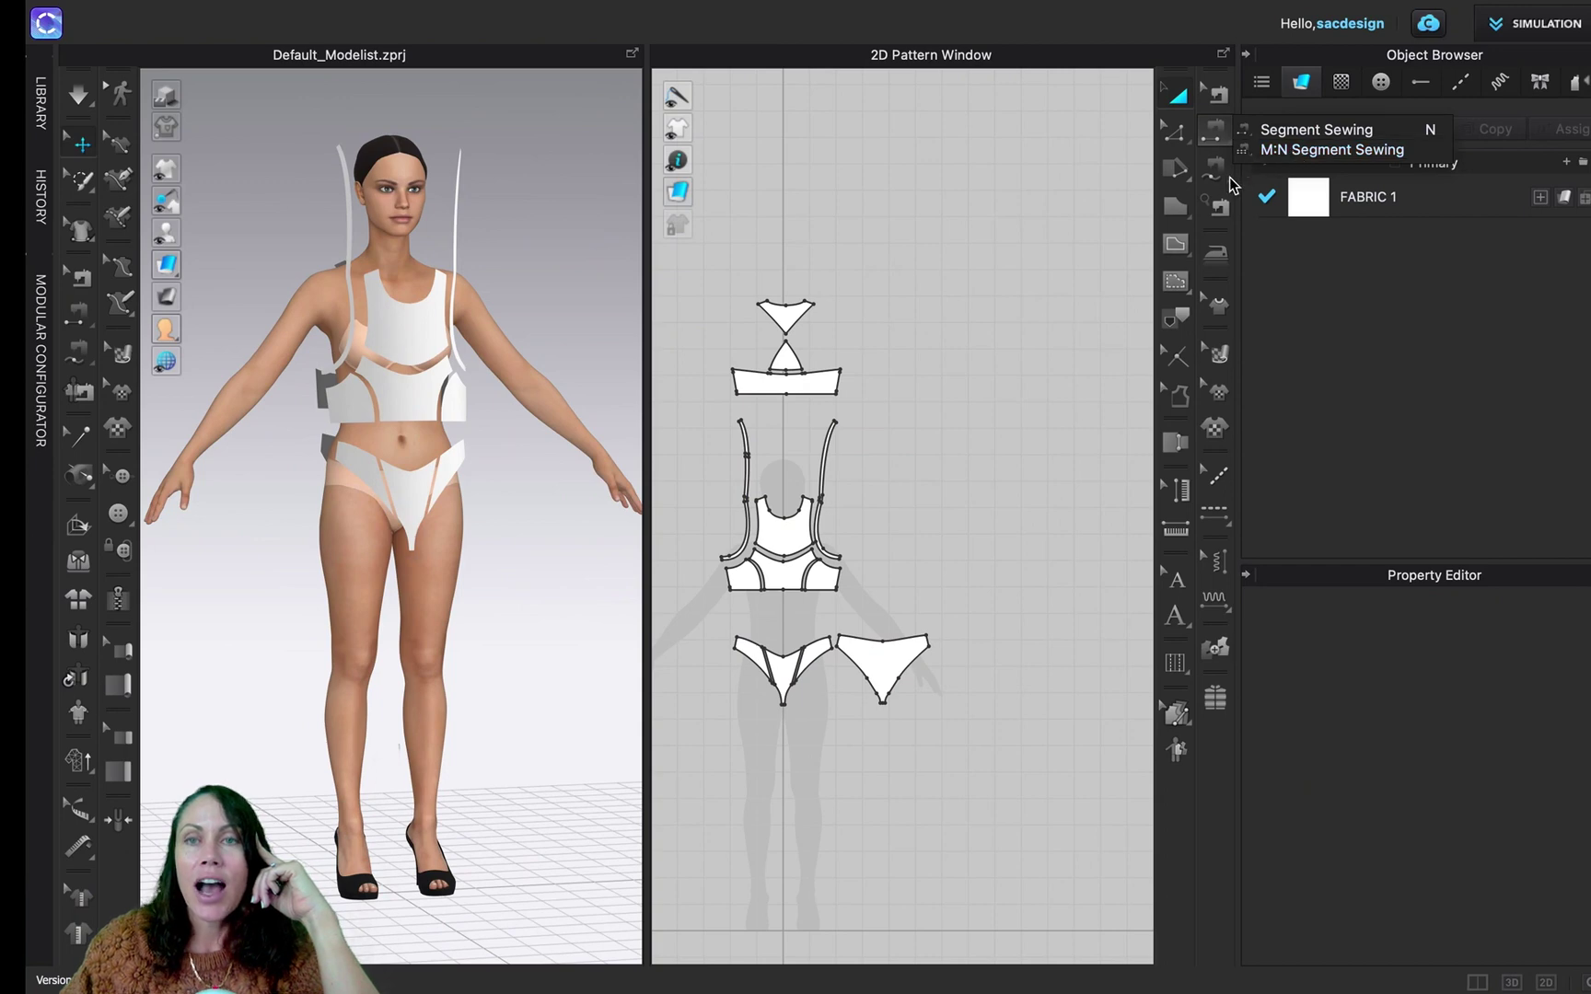
left_click(1294, 154)
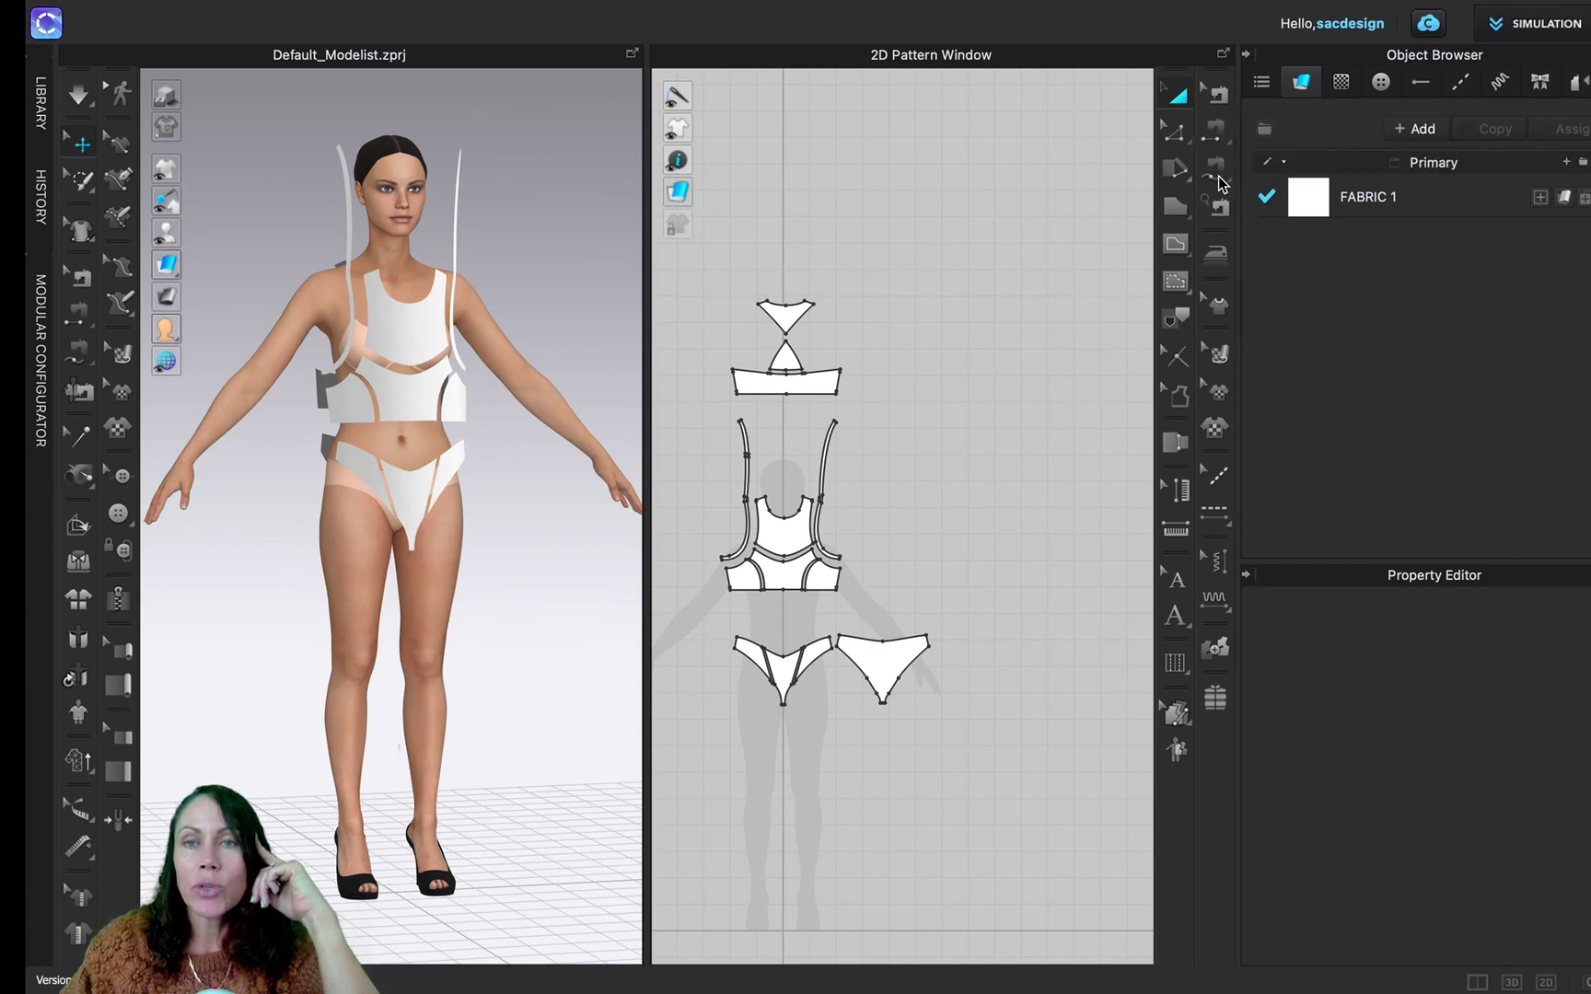
left_click(1218, 181)
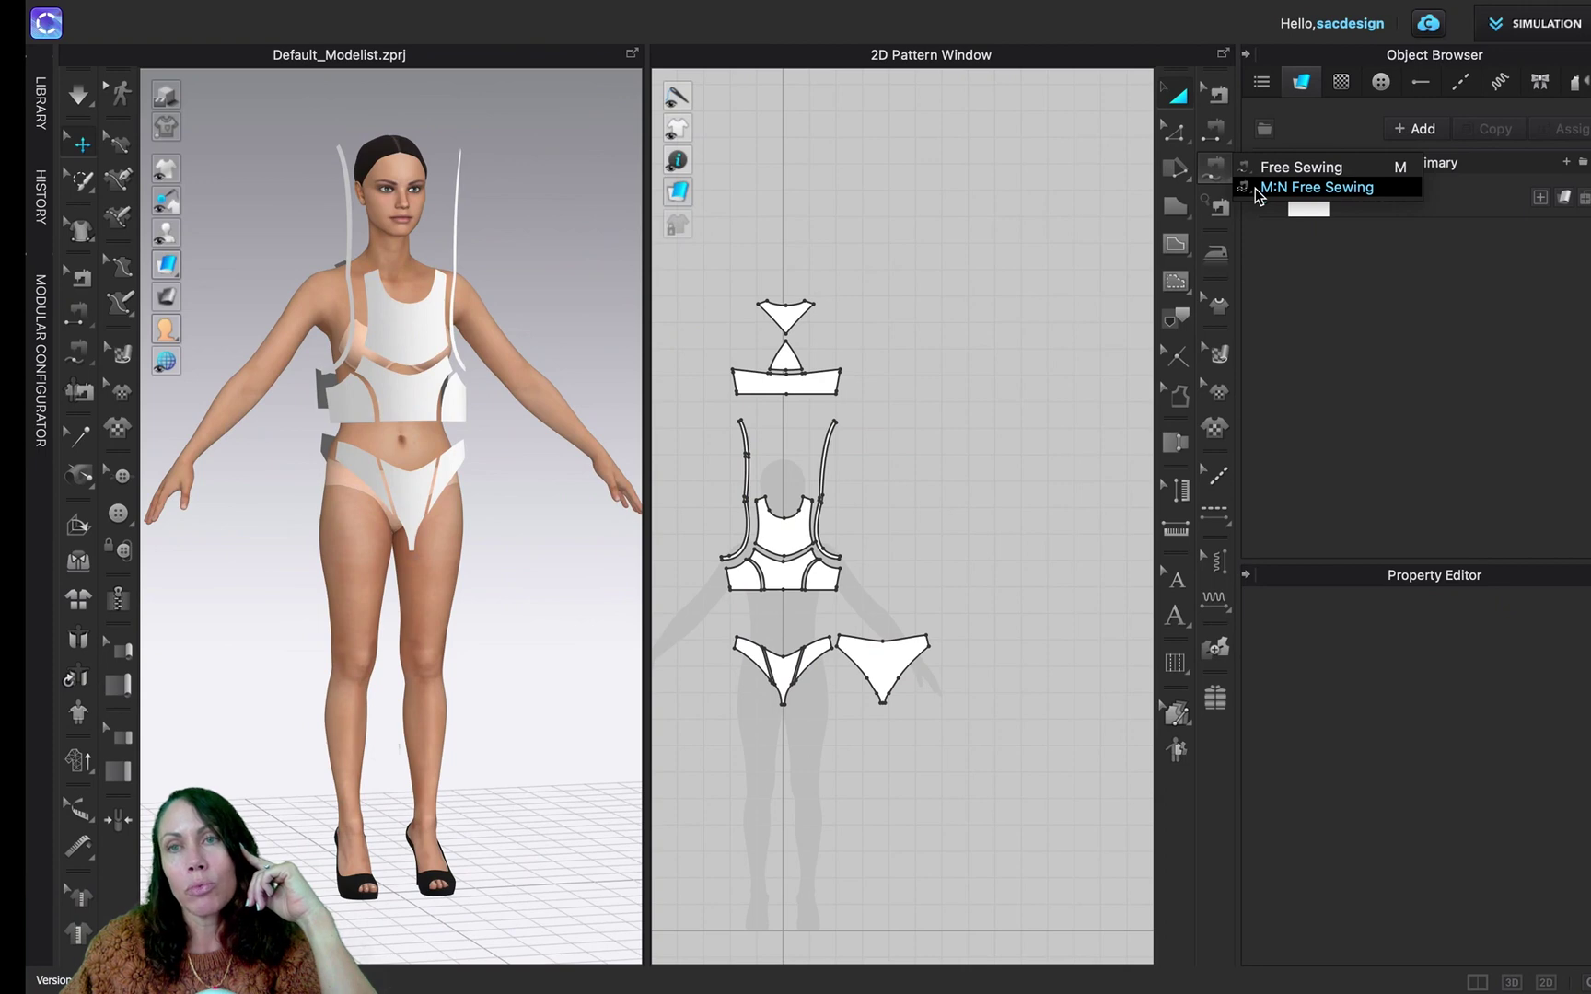
left_click(1215, 135)
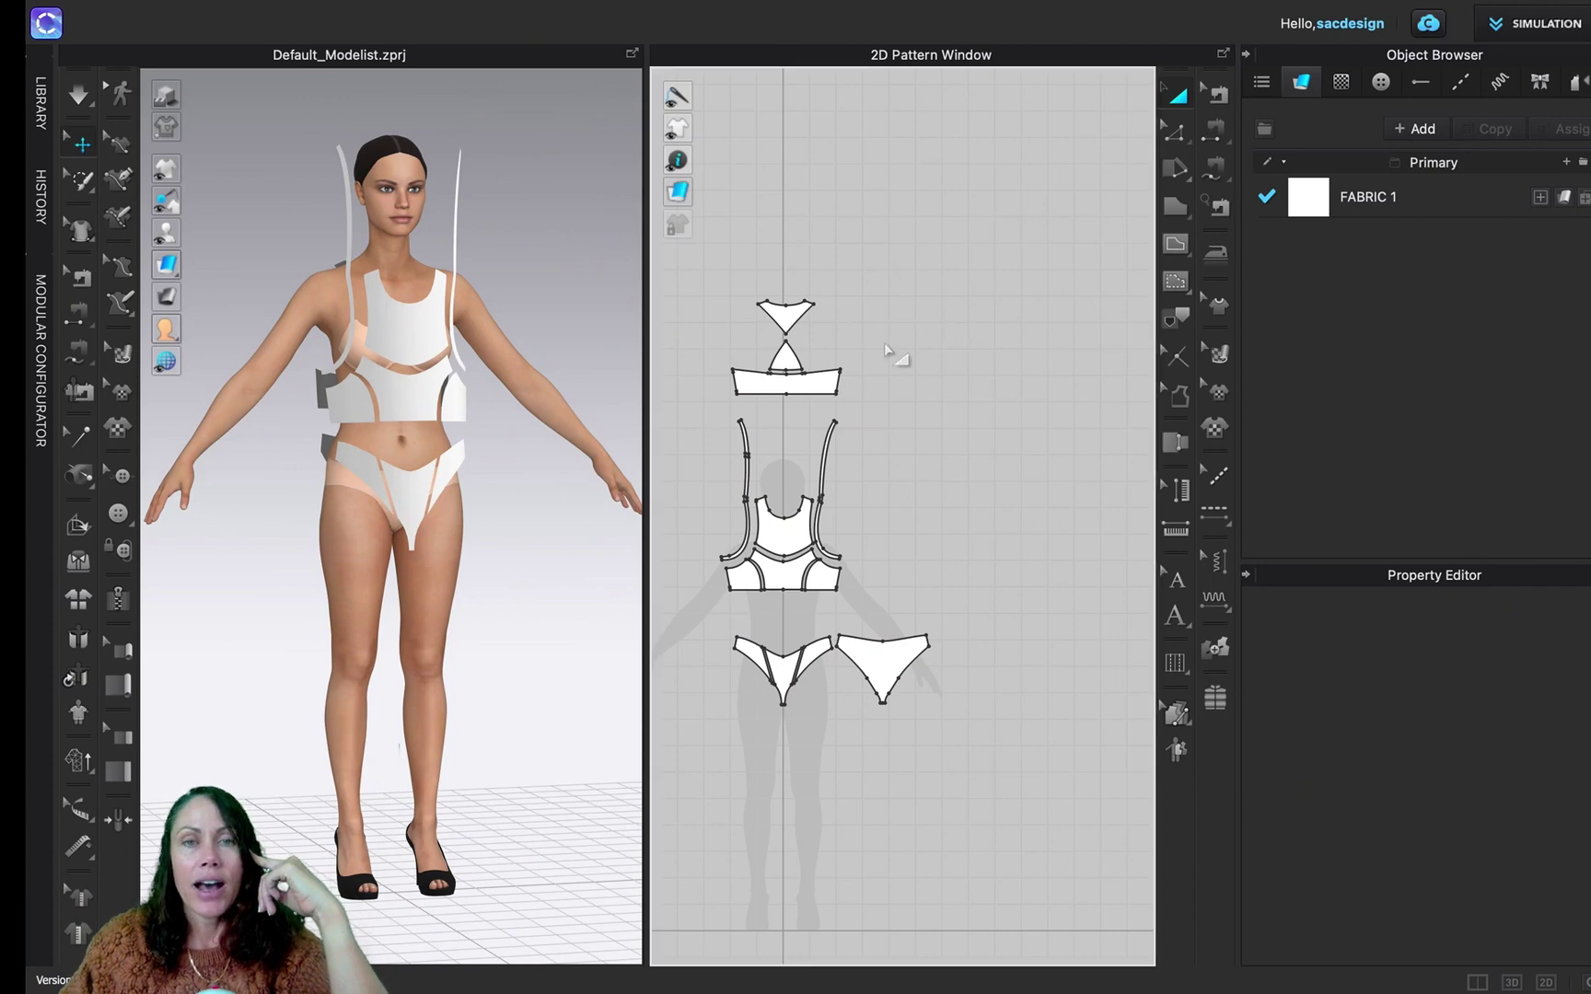
Sew both side panels of the bikini bottom's front to its centre panel along the diagonal seams with Segment Sewing
scroll(806, 614, "up", 4)
right_click_drag(778, 618, 824, 444)
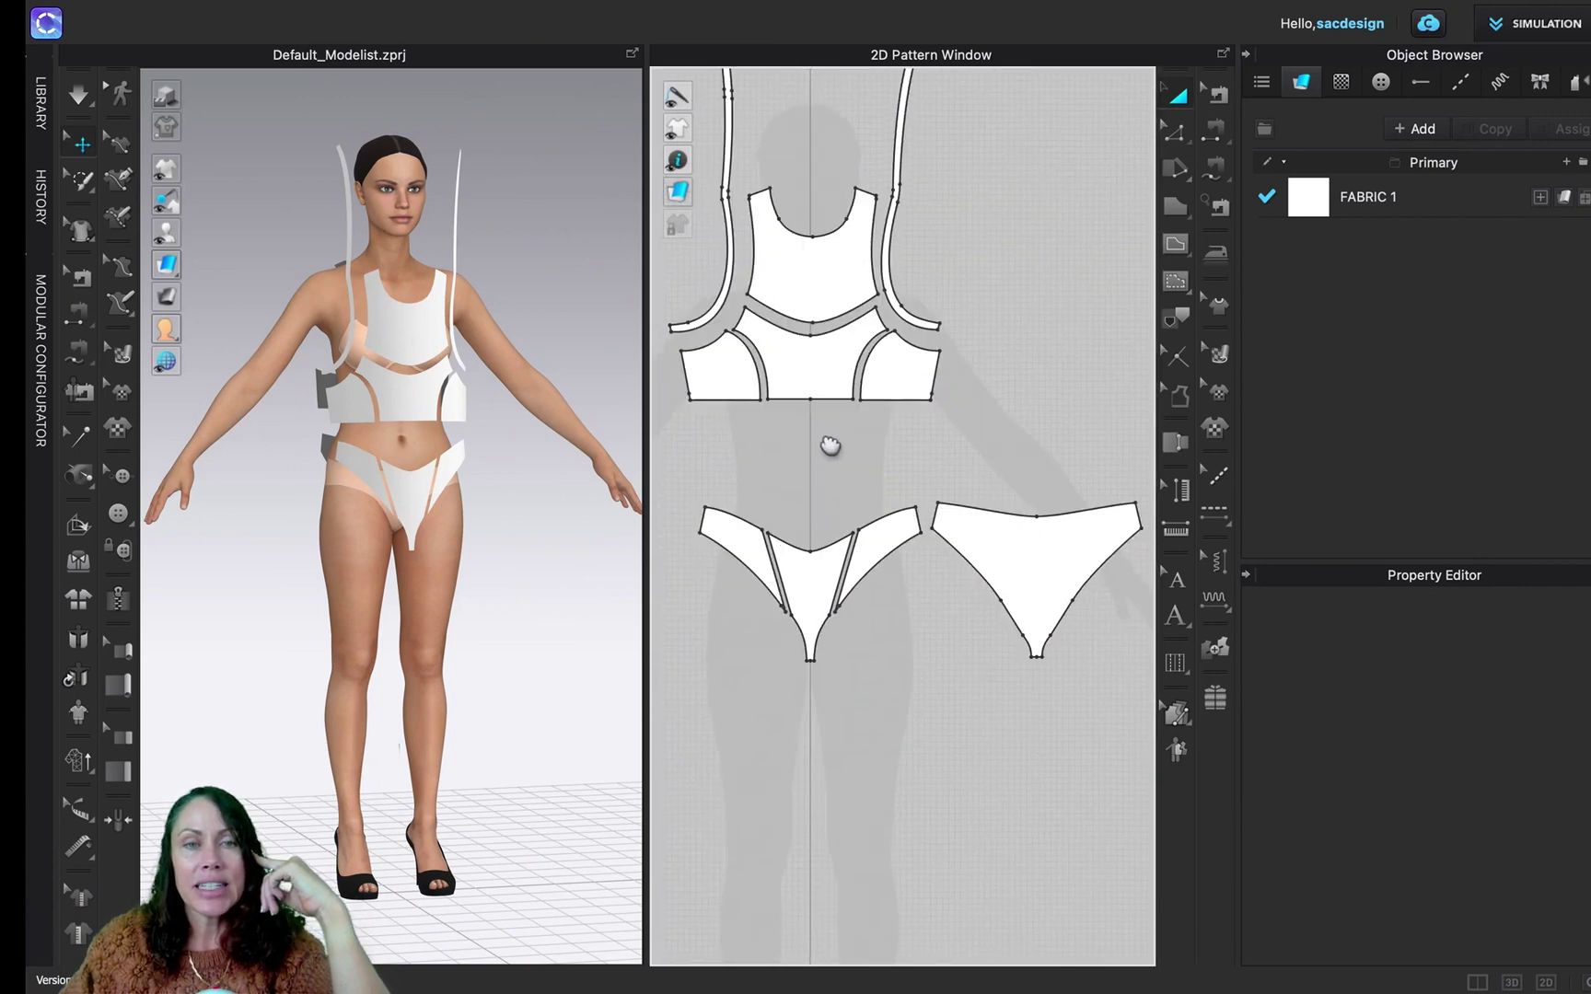
scroll(887, 589, "up", 5)
right_click_drag(900, 614, 941, 621)
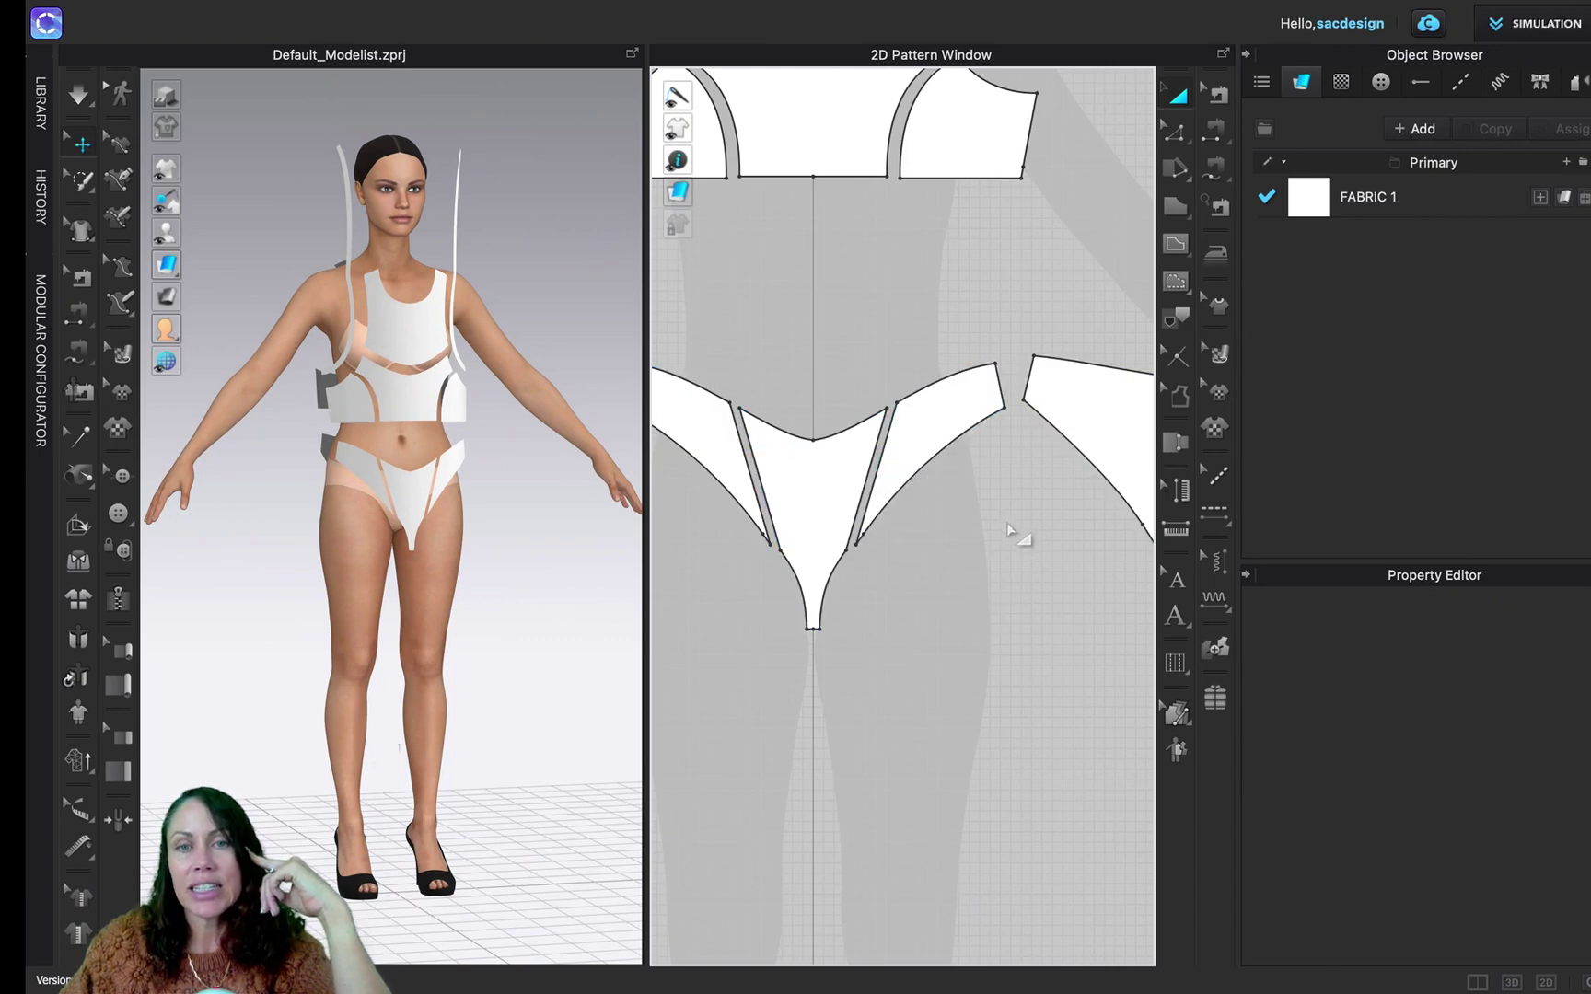
left_click(1213, 134)
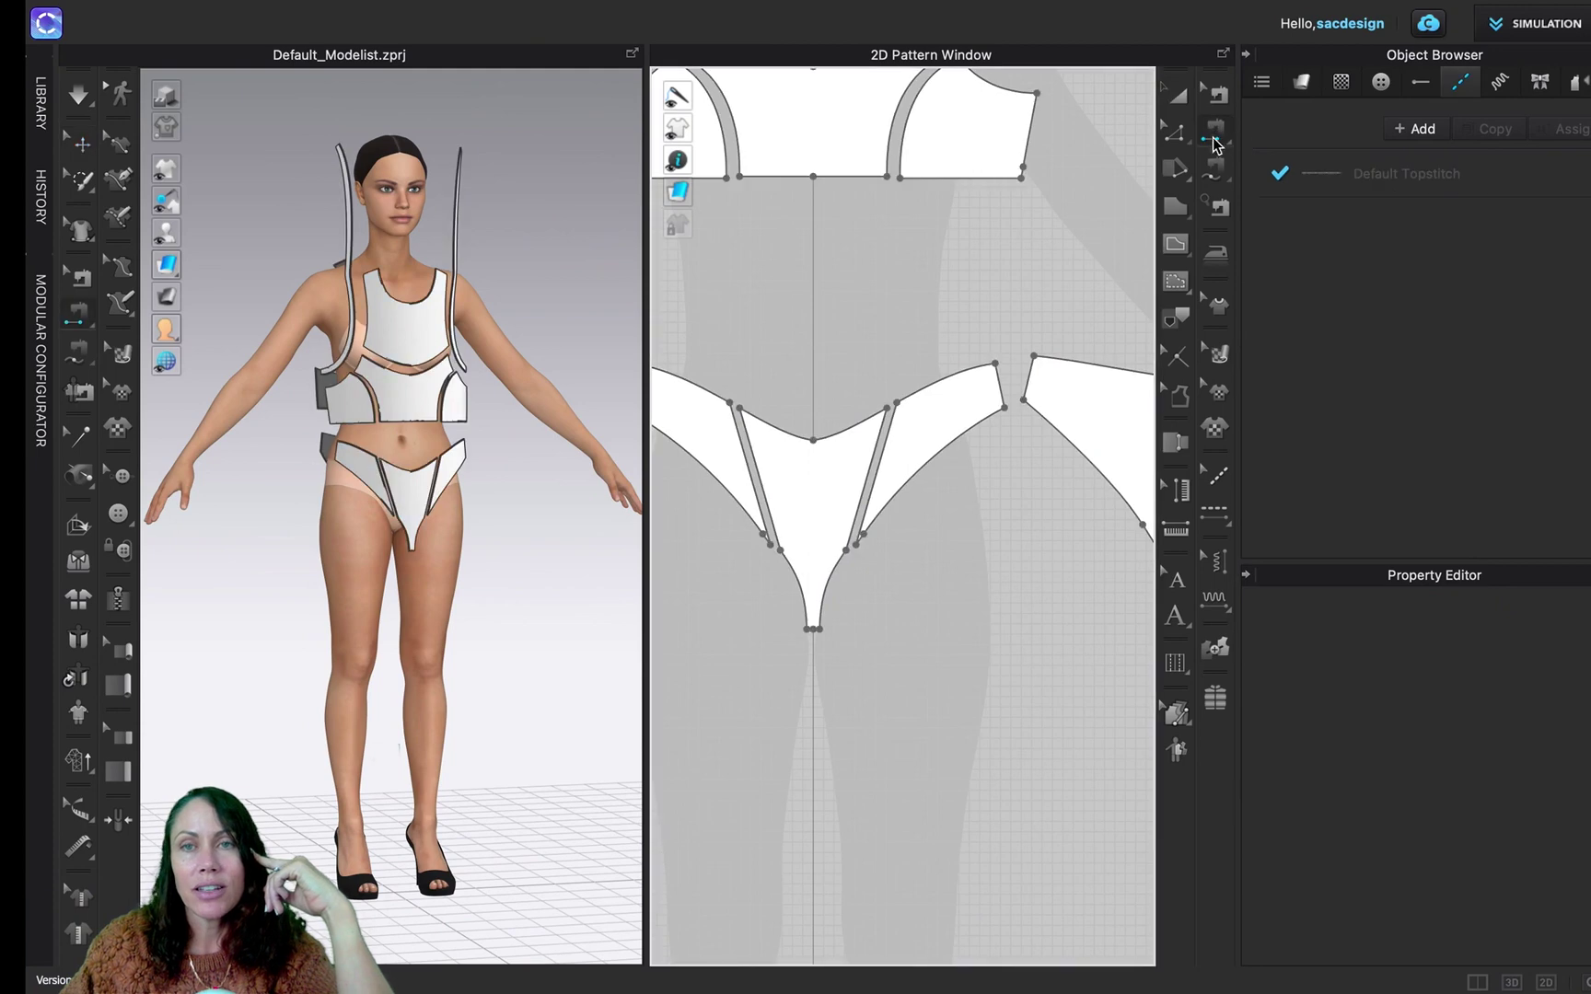
left_click(748, 446)
left_click(754, 451)
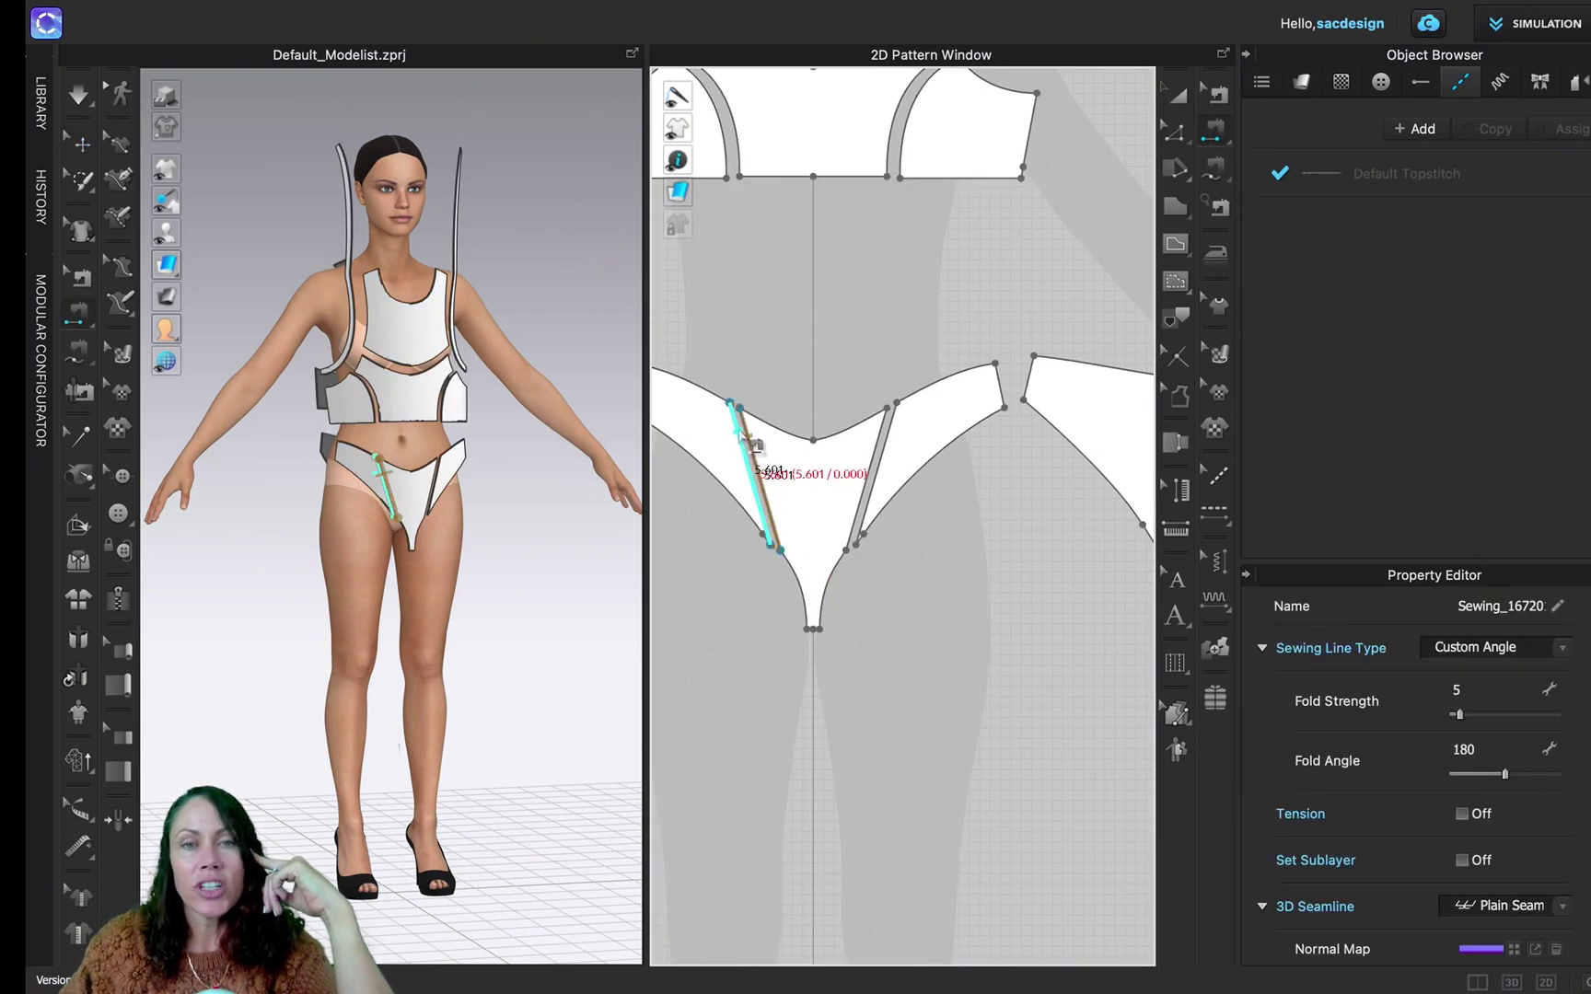
left_click(858, 534)
left_click(856, 541)
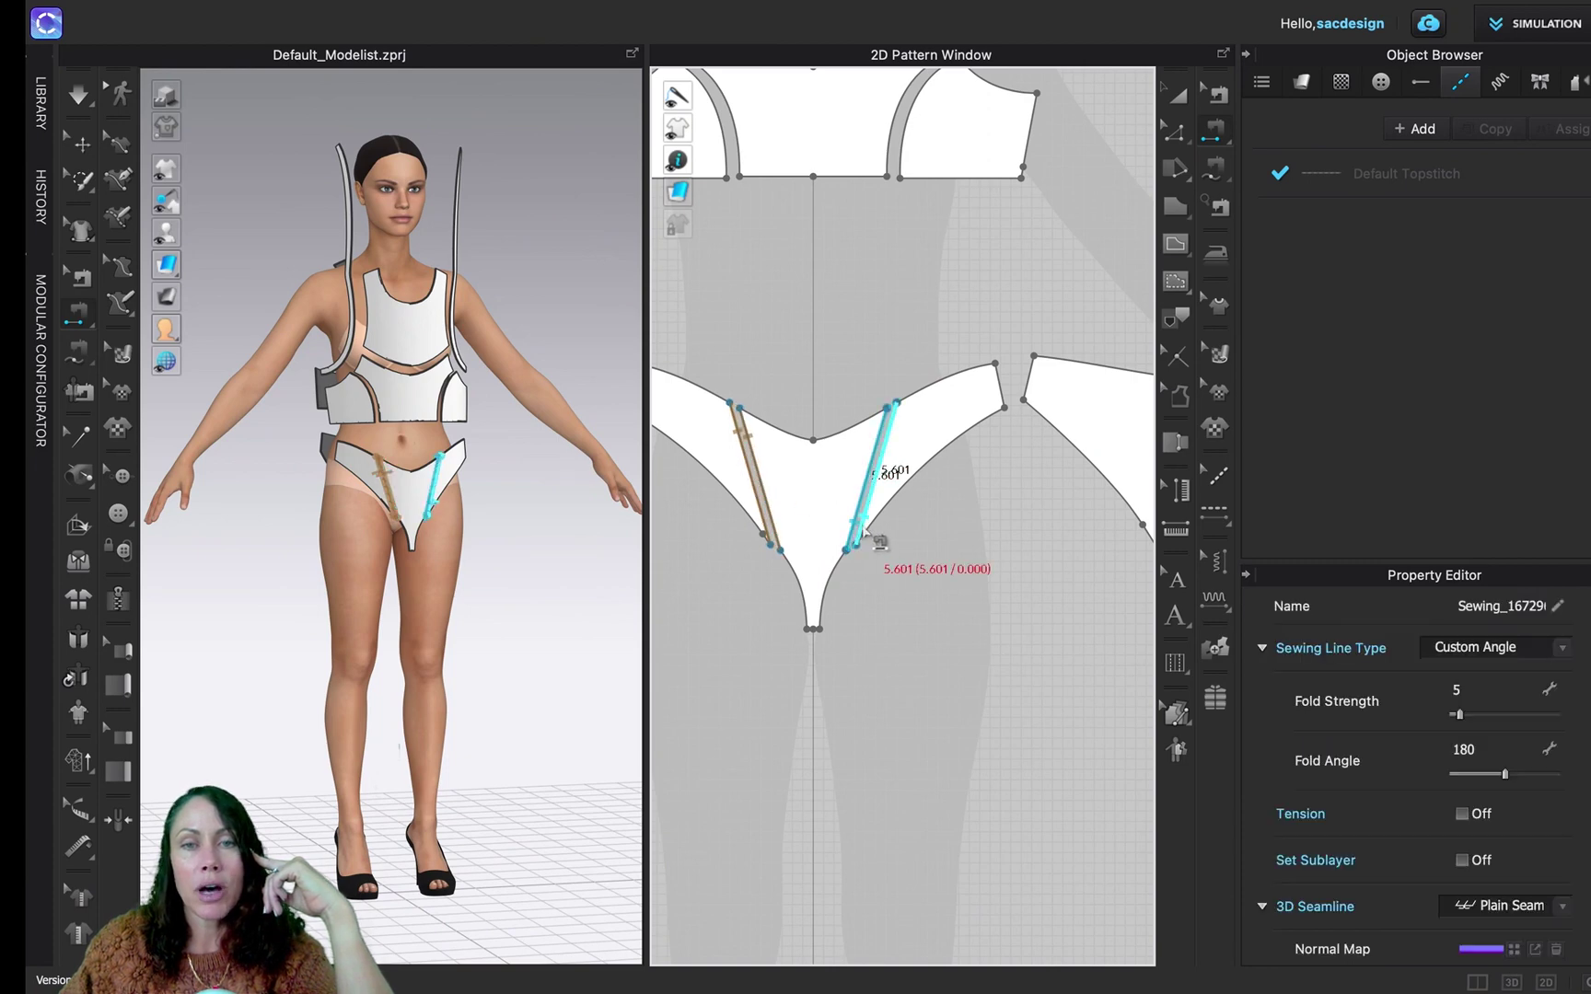
left_click(858, 541)
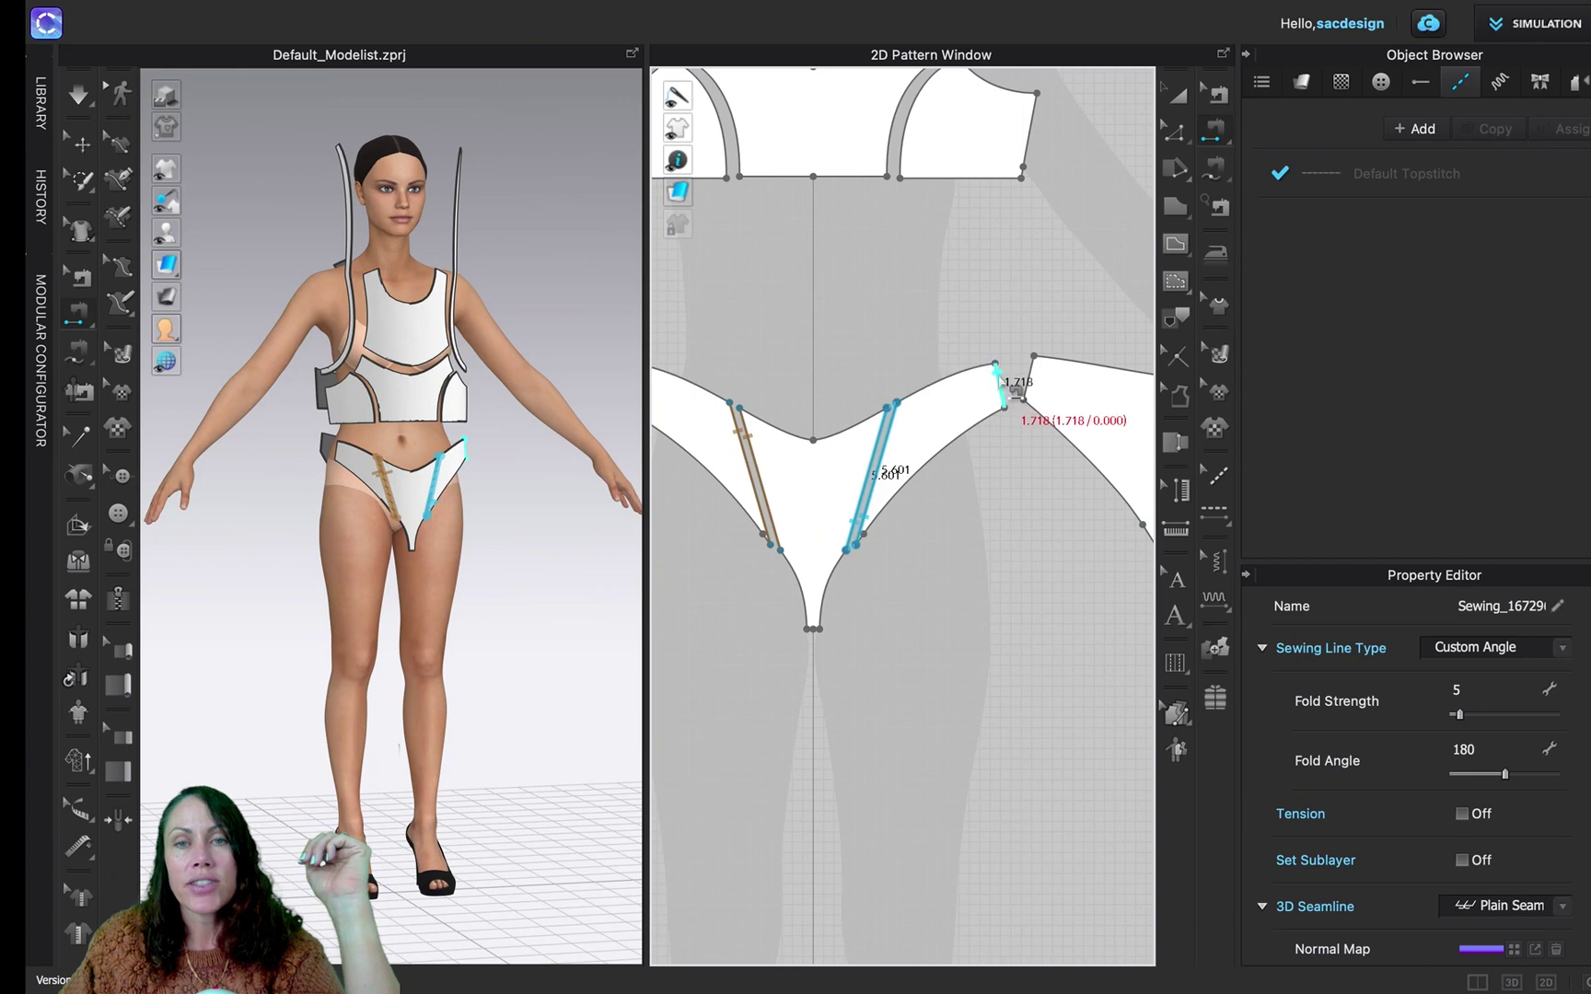
Sew the bikini bottom's front side edges to the matching side edges of the back piece on both hips
left_click(1002, 382)
left_click(1043, 392)
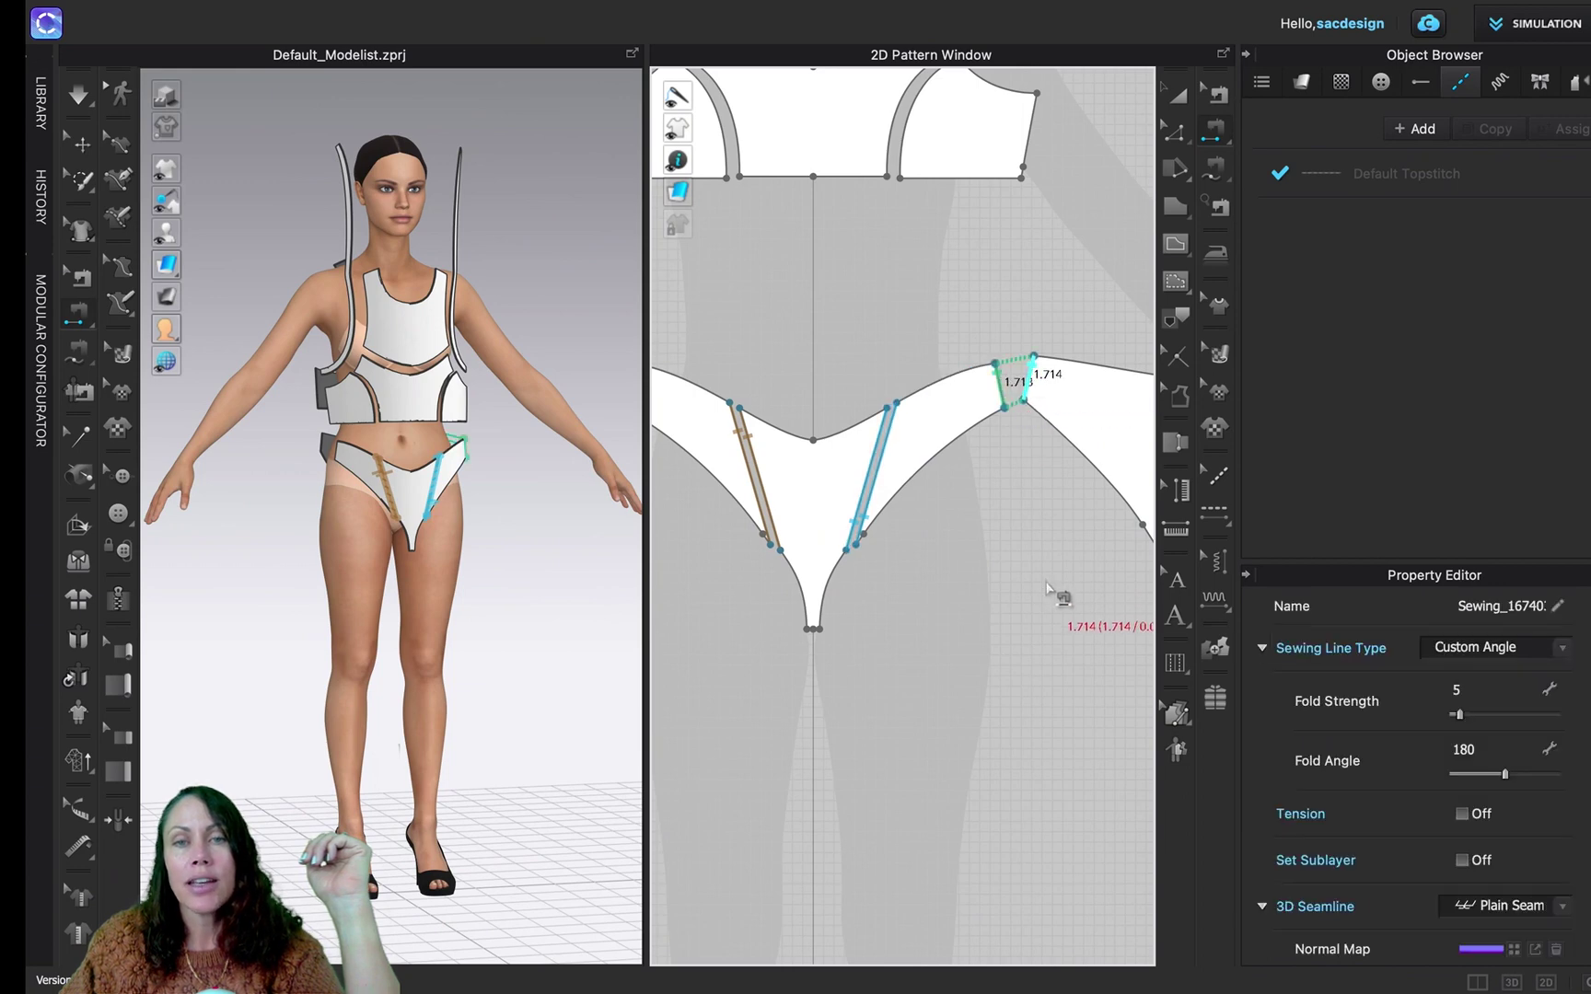
right_click_drag(1051, 593, 910, 598)
scroll(870, 600, "down", 5)
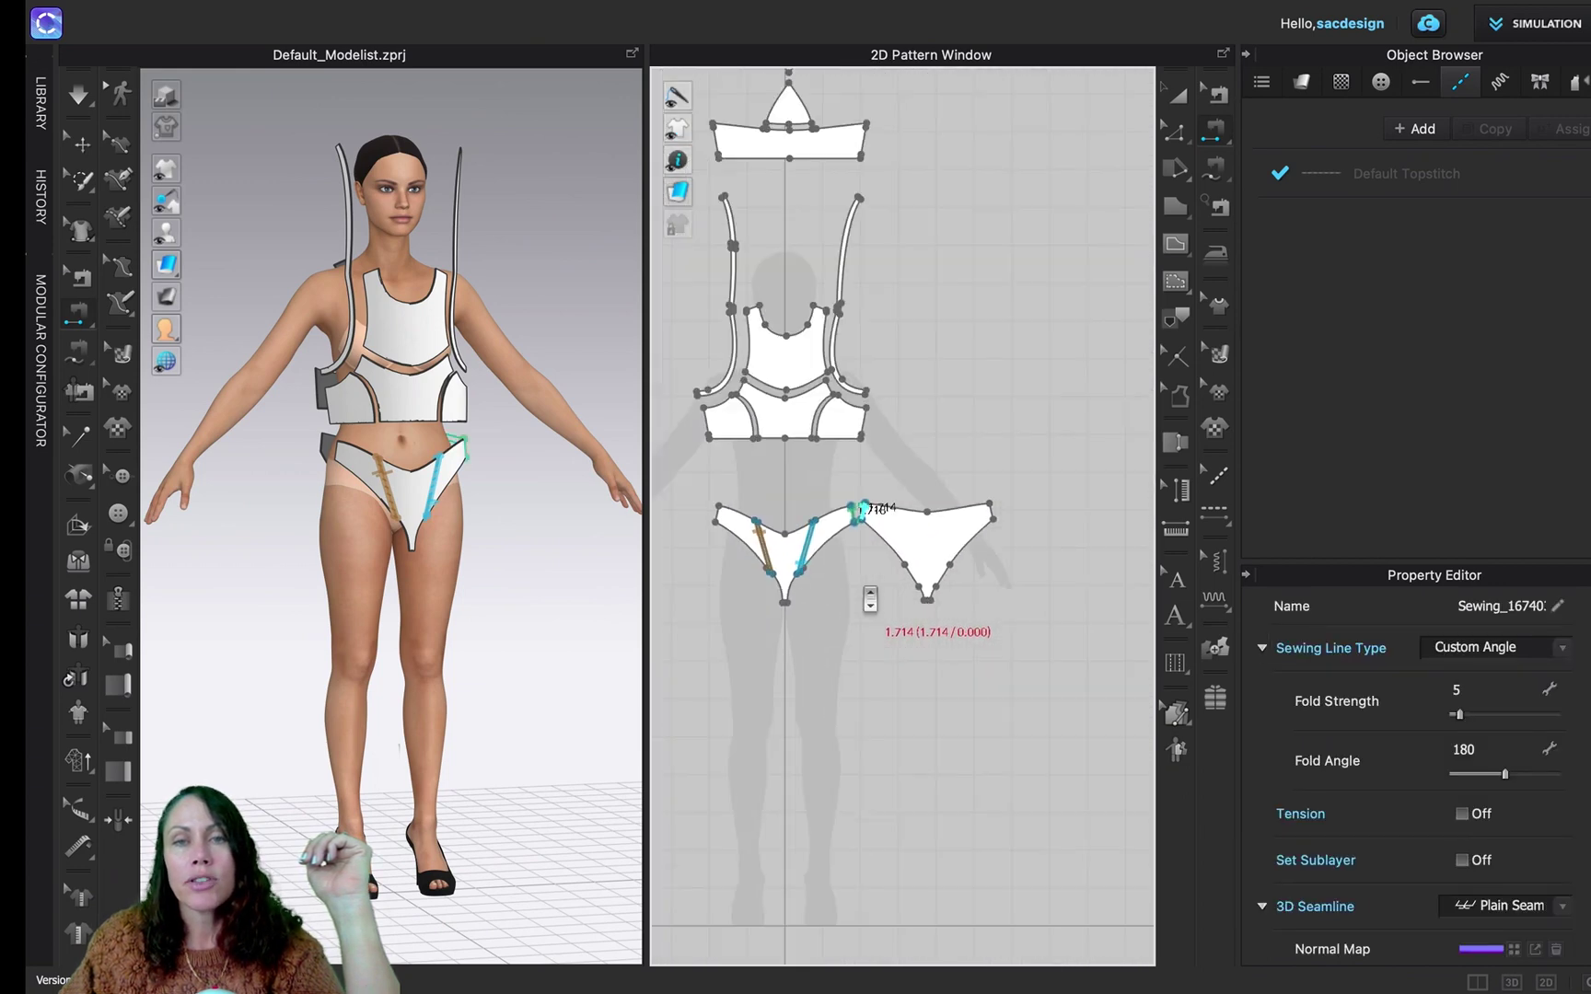
scroll(864, 589, "up", 2)
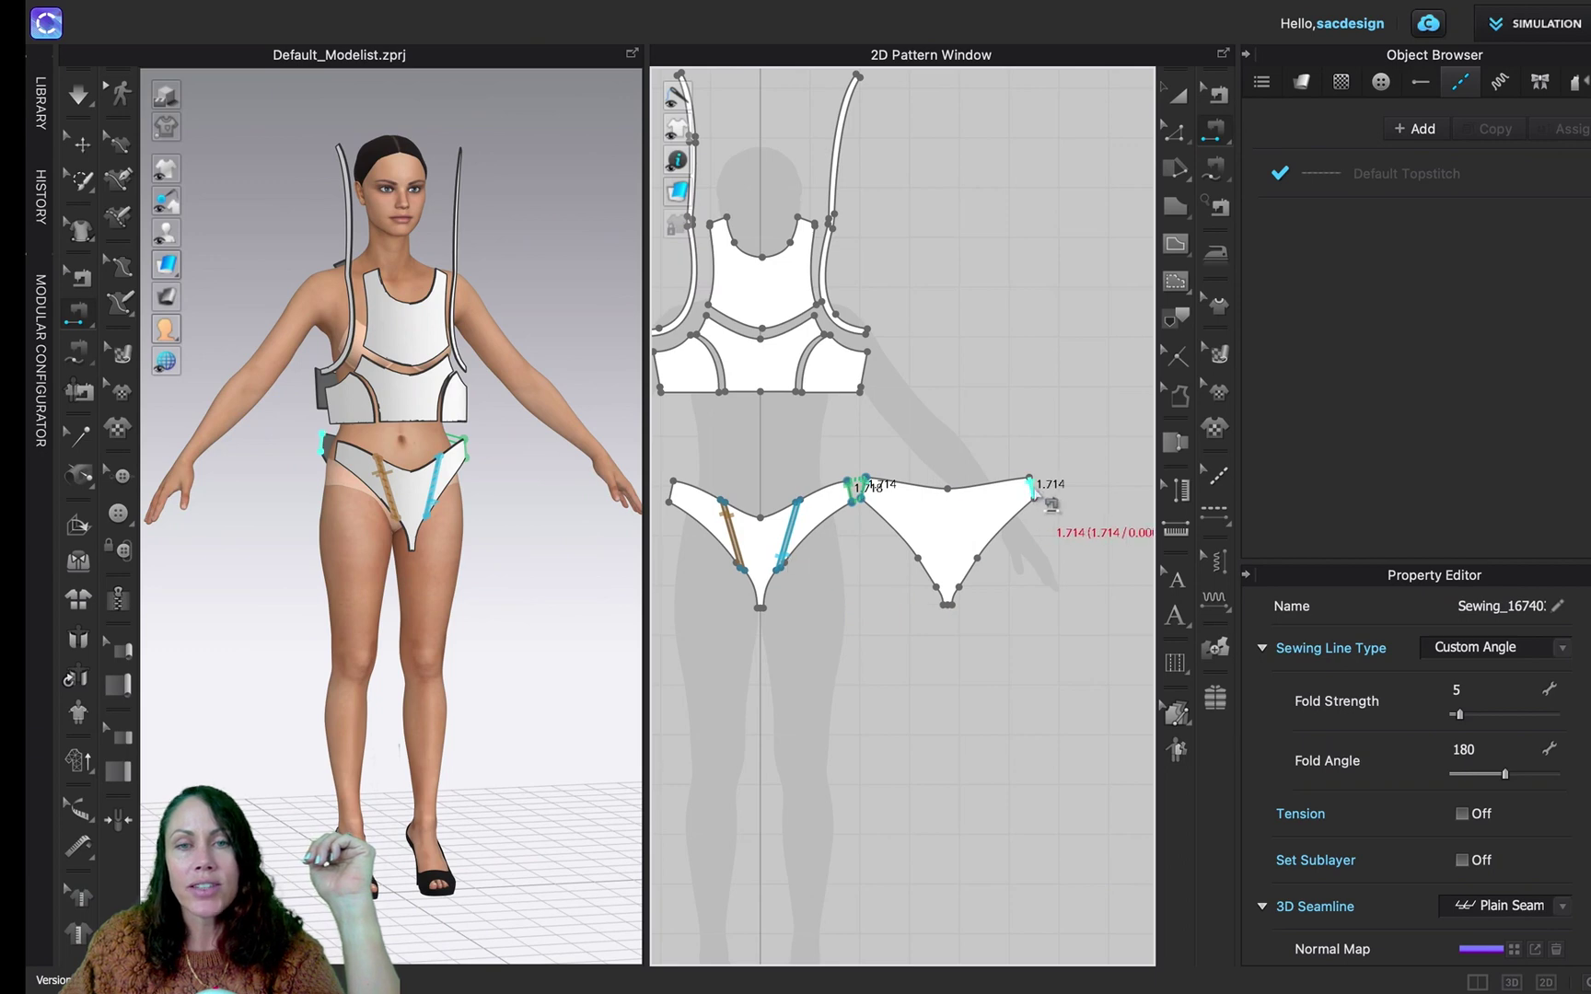
left_click(1033, 496)
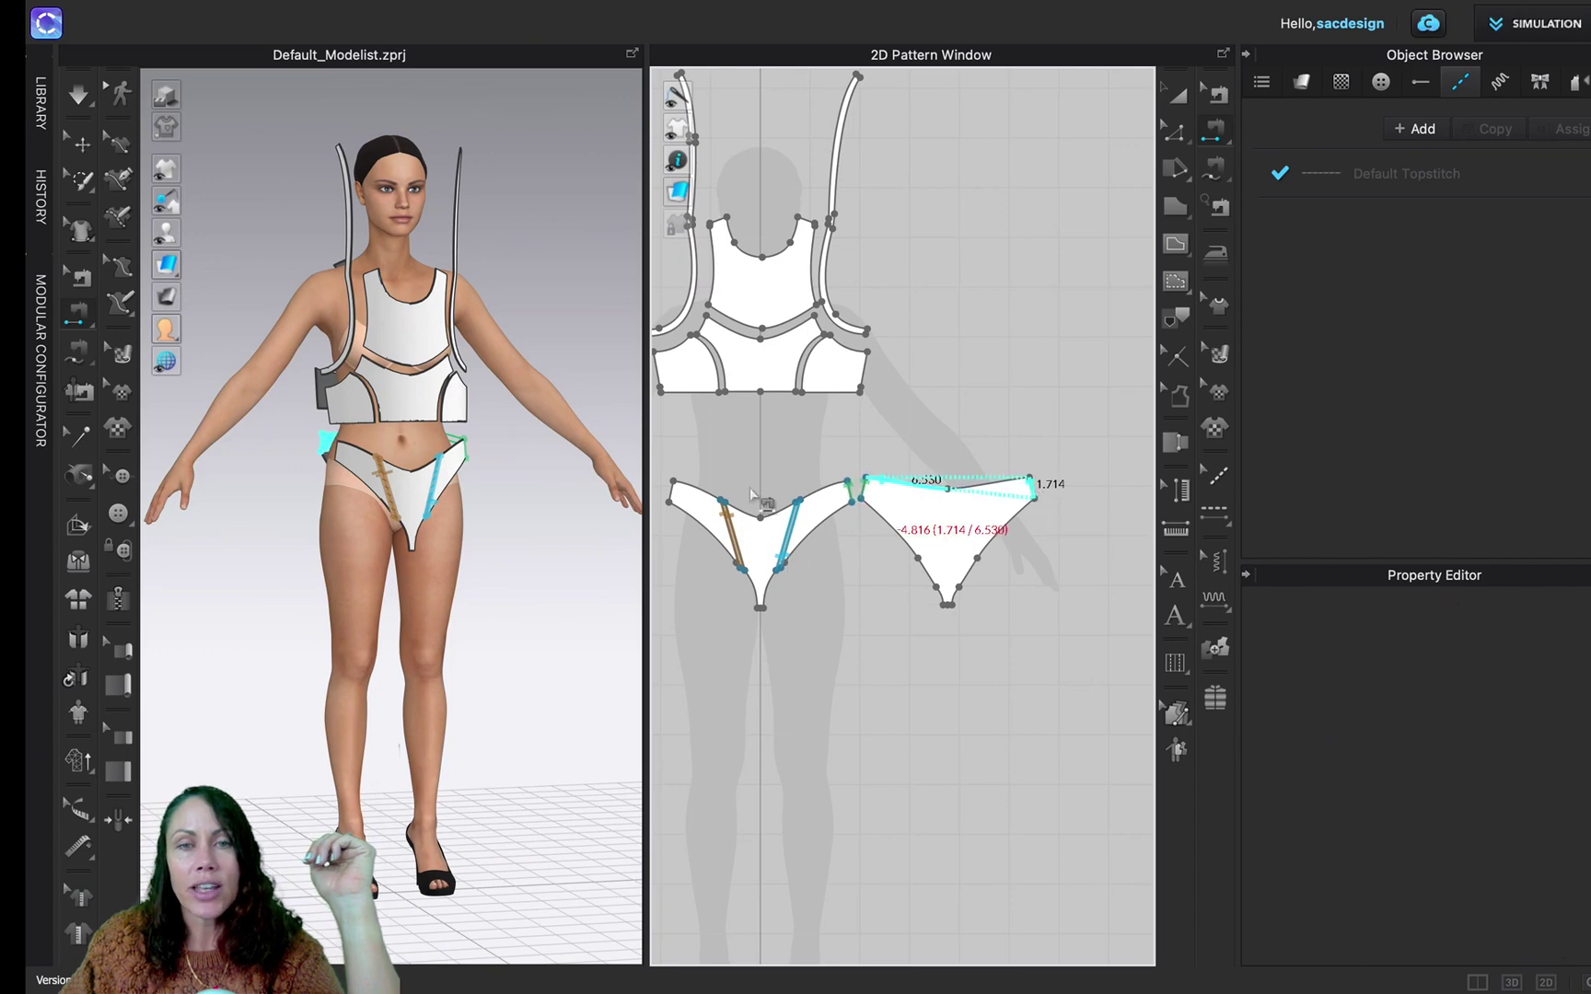
left_click(679, 502)
Delete the middle points on the crotch edges of the bikini bottom's front and back pieces
scroll(753, 646, "up", 4)
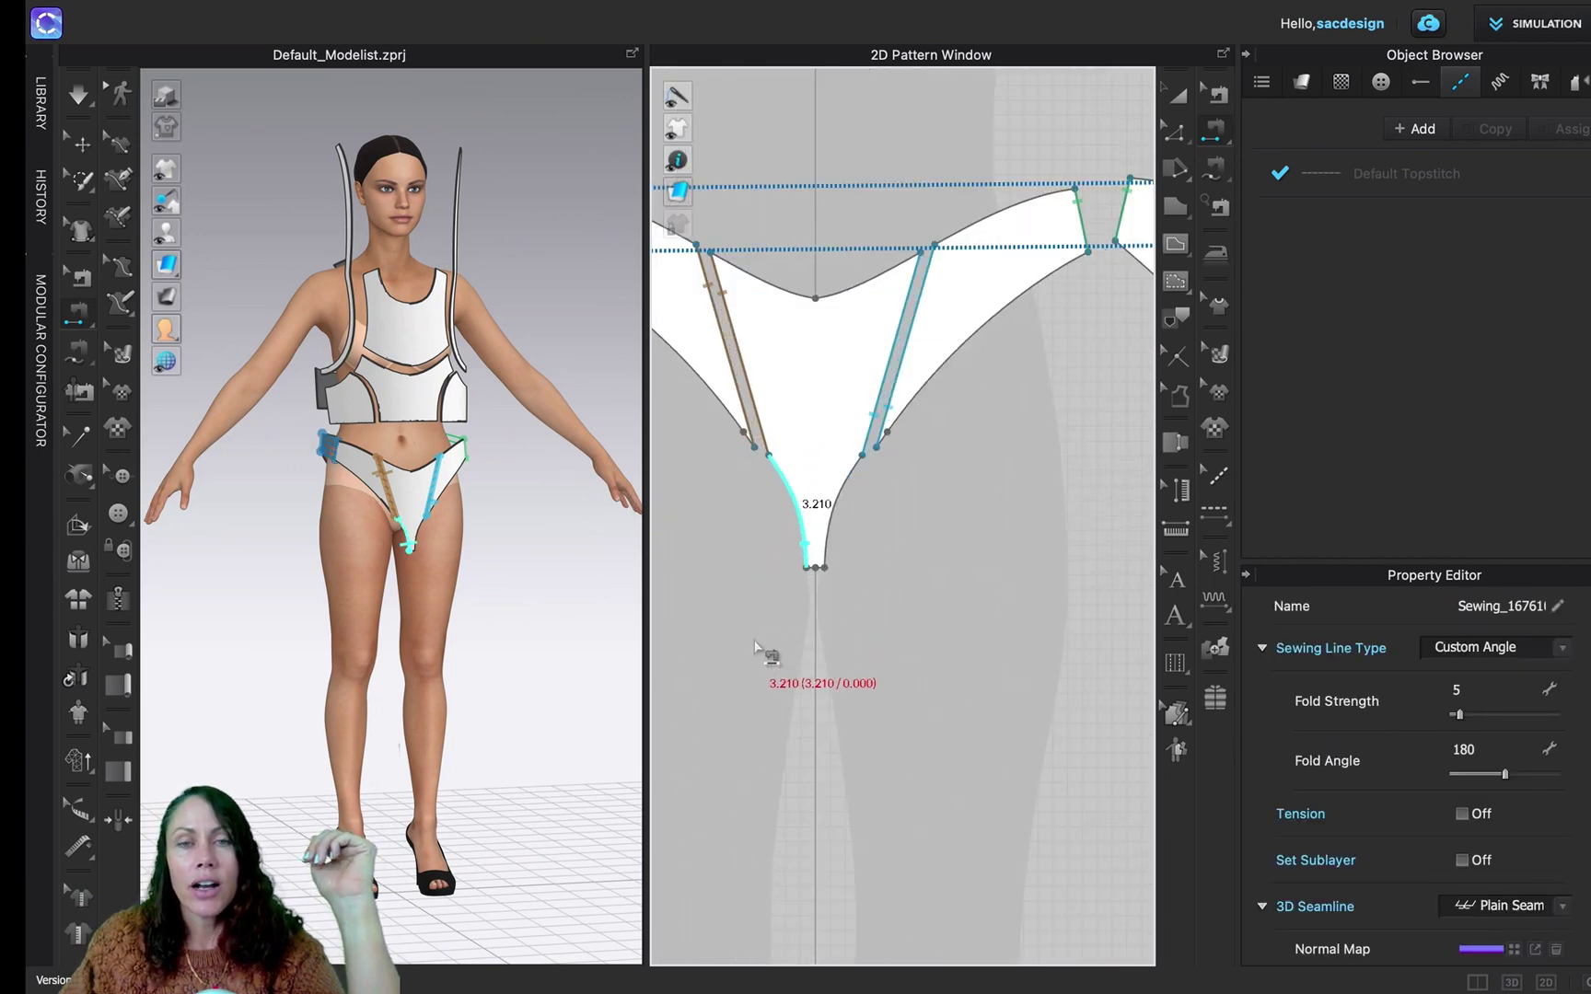
scroll(843, 594, "up", 2)
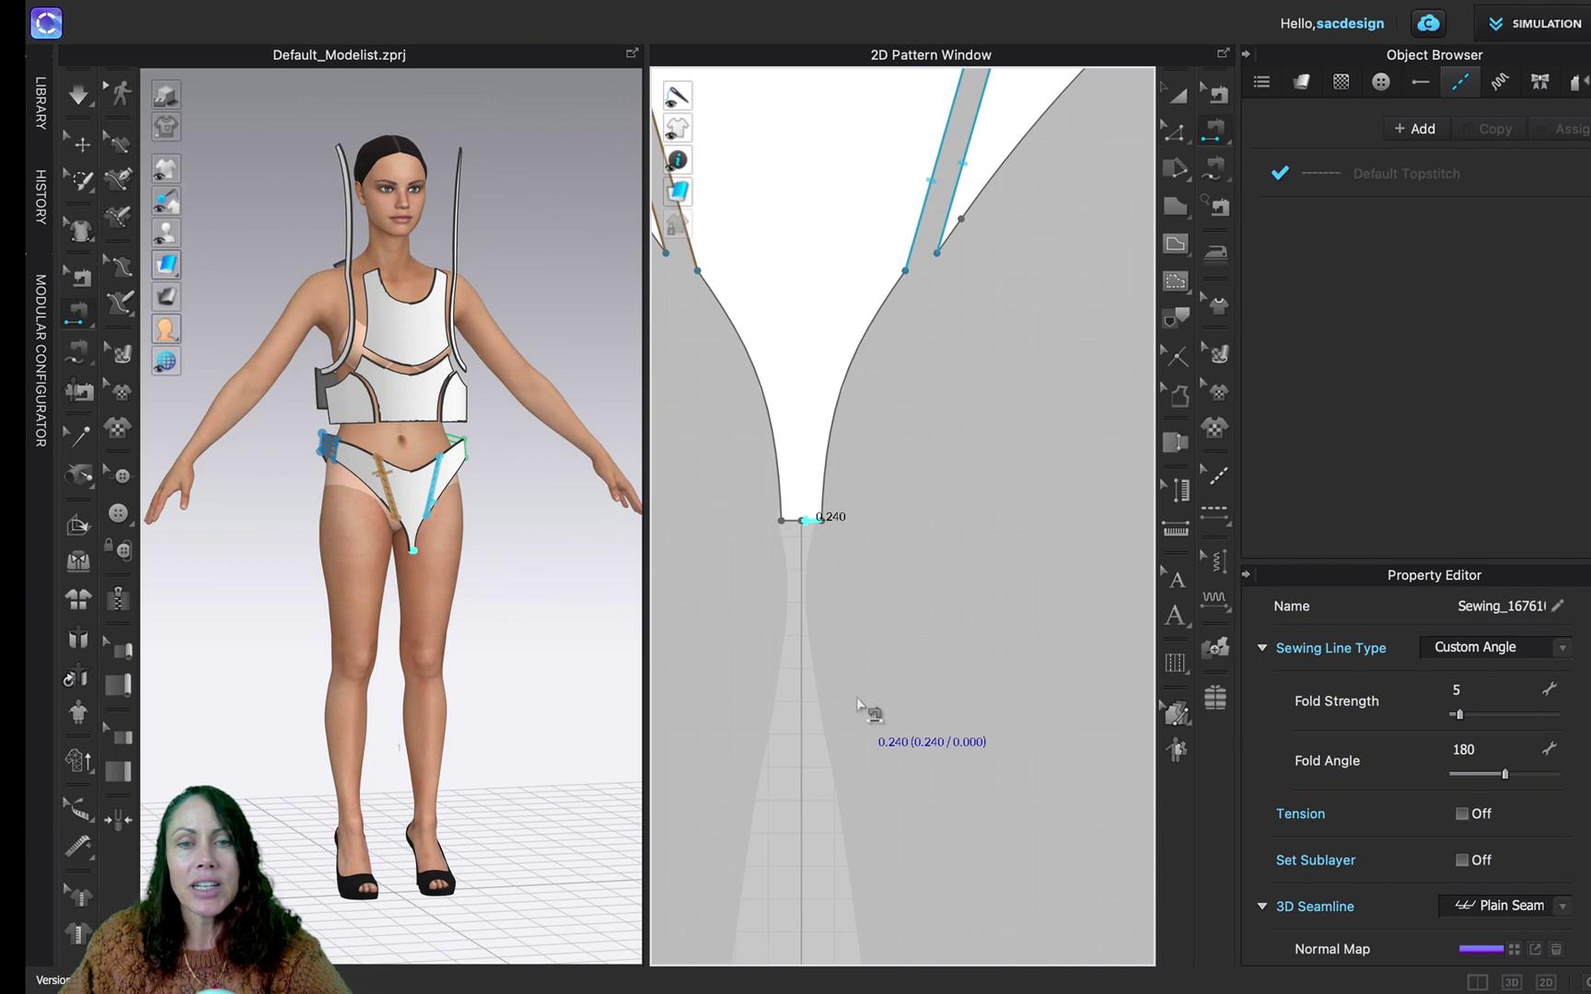
key("z")
left_click(810, 521)
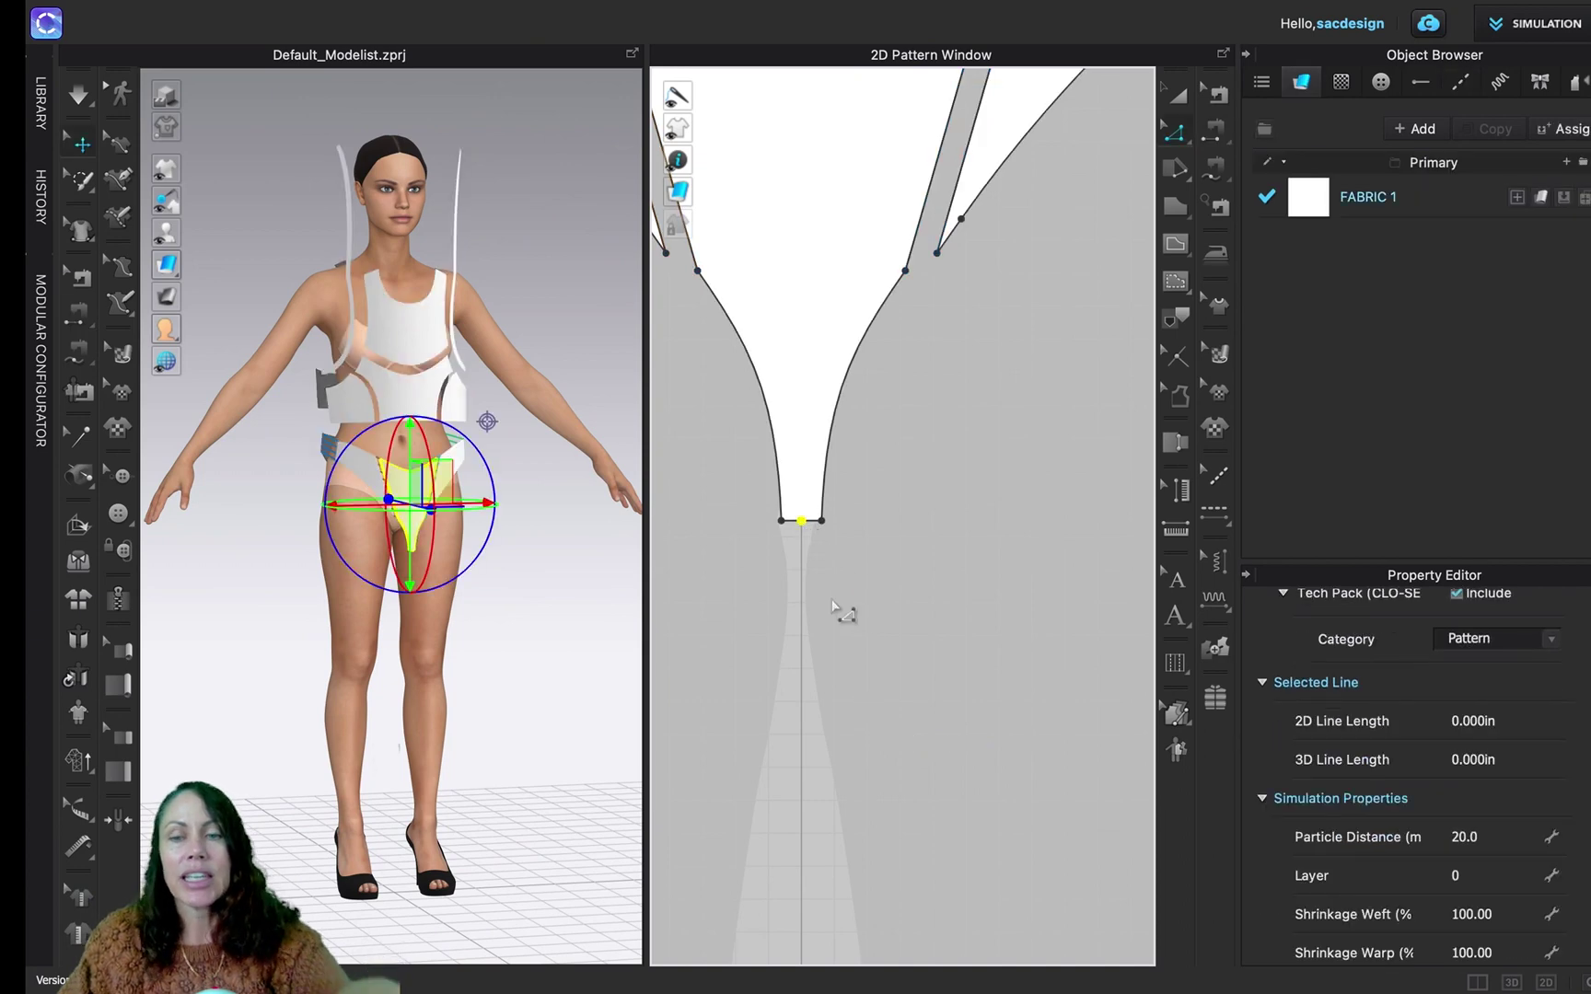
left_click(907, 571)
scroll(907, 571, "up", 3)
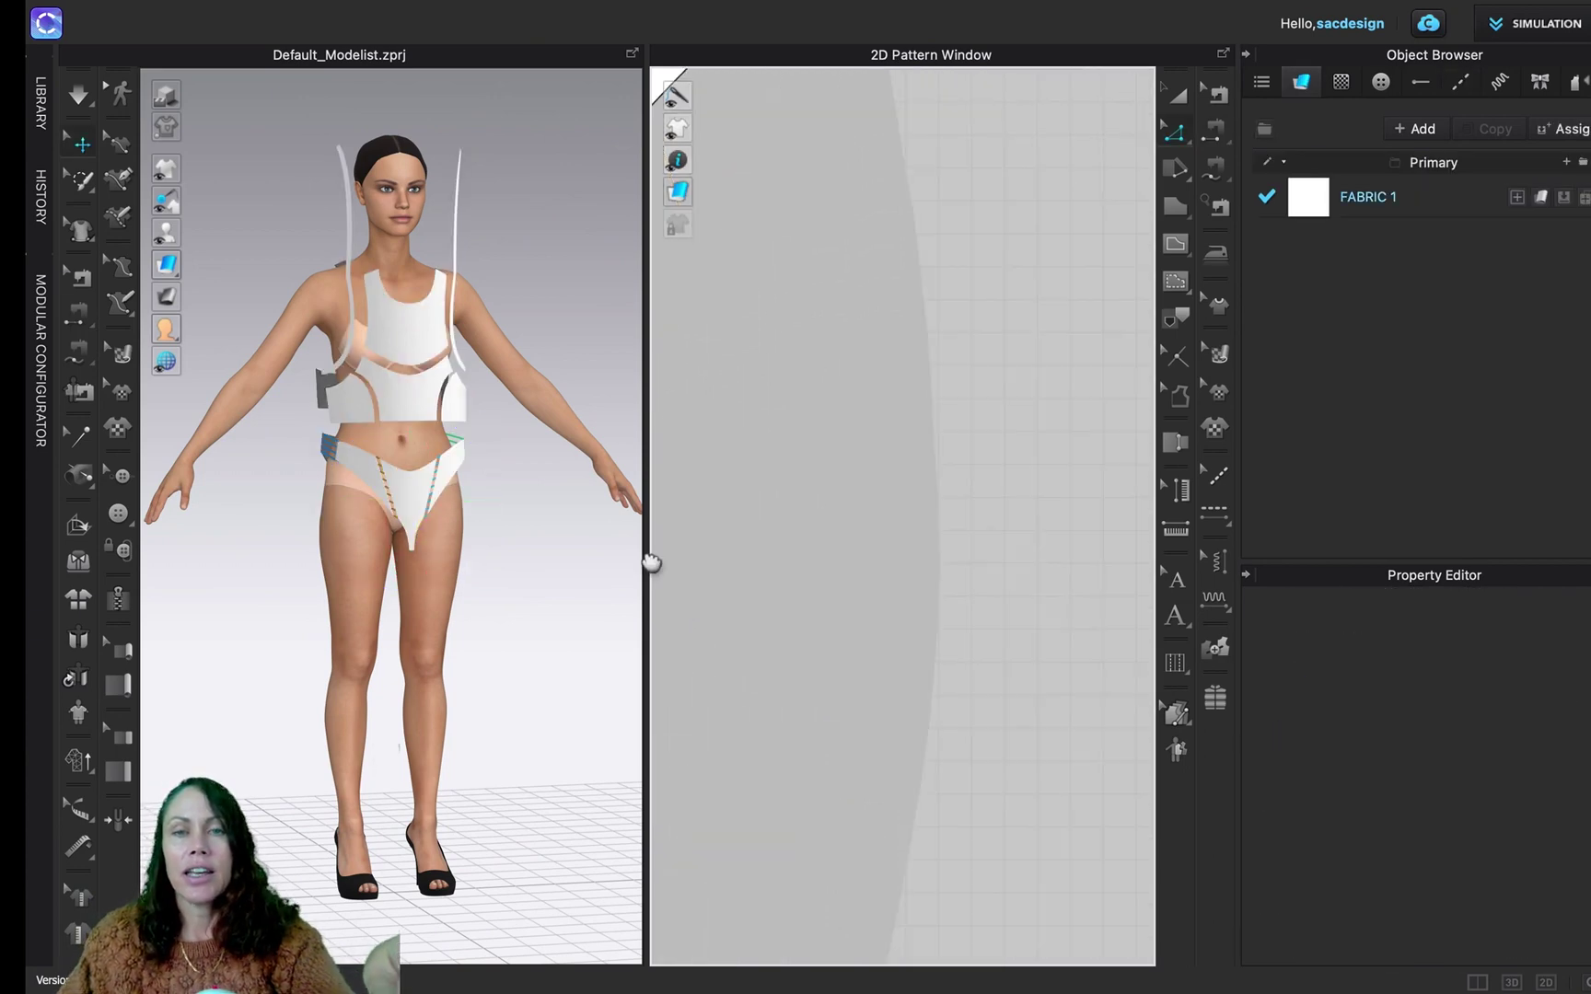
left_click(928, 489)
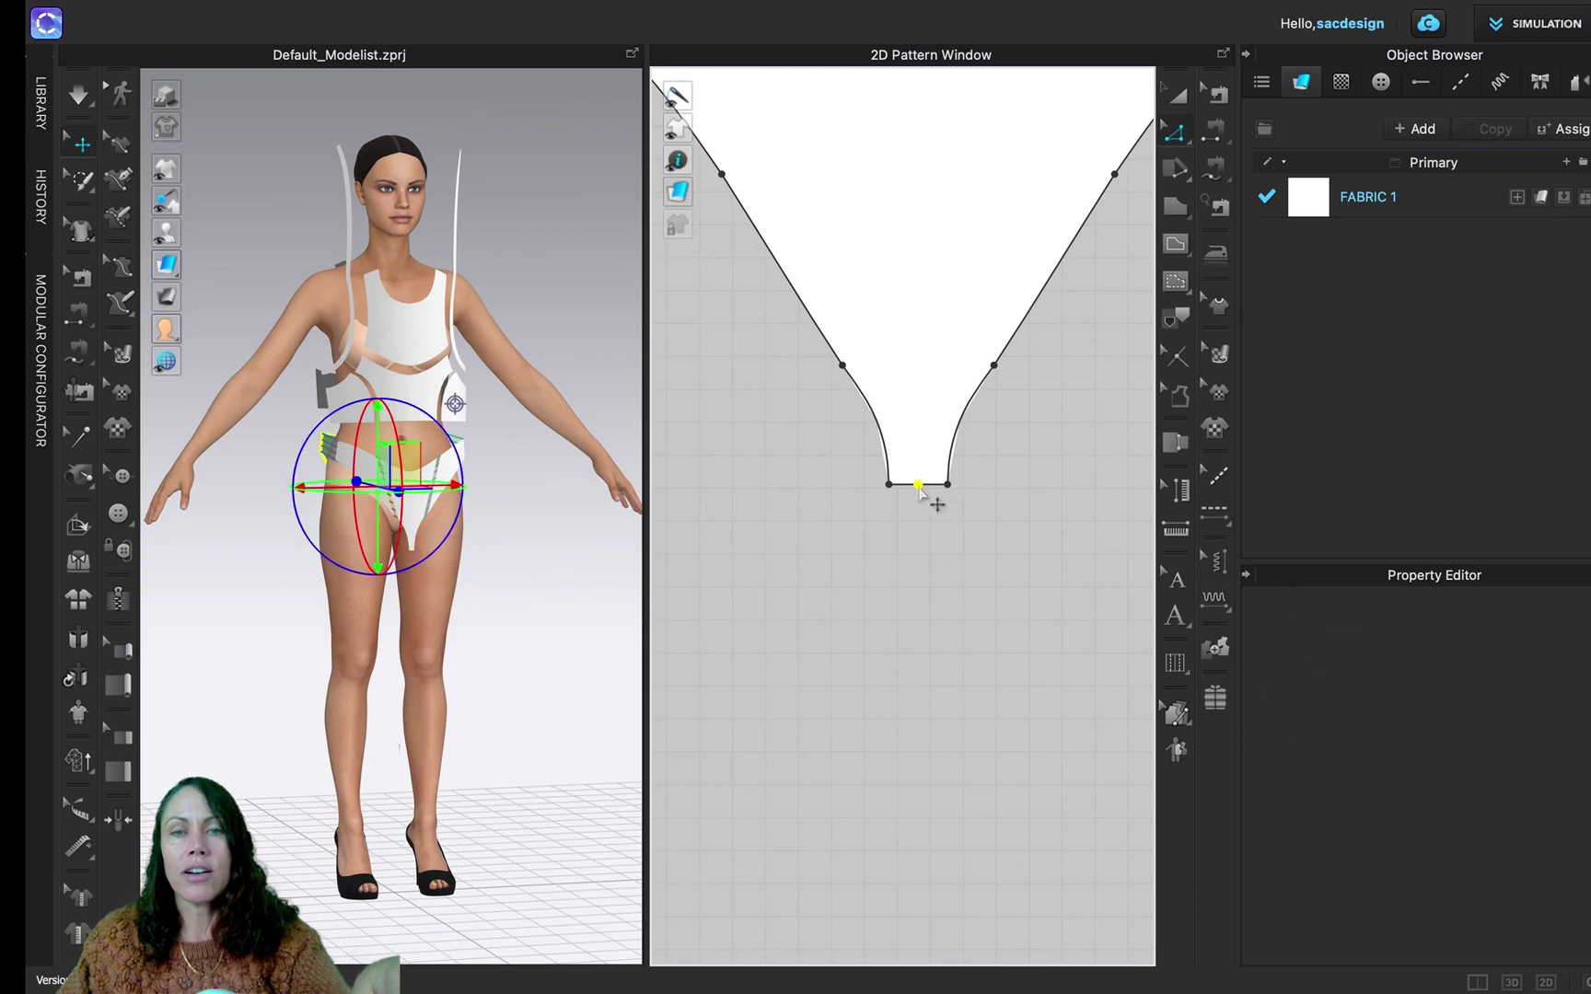
left_click(922, 498)
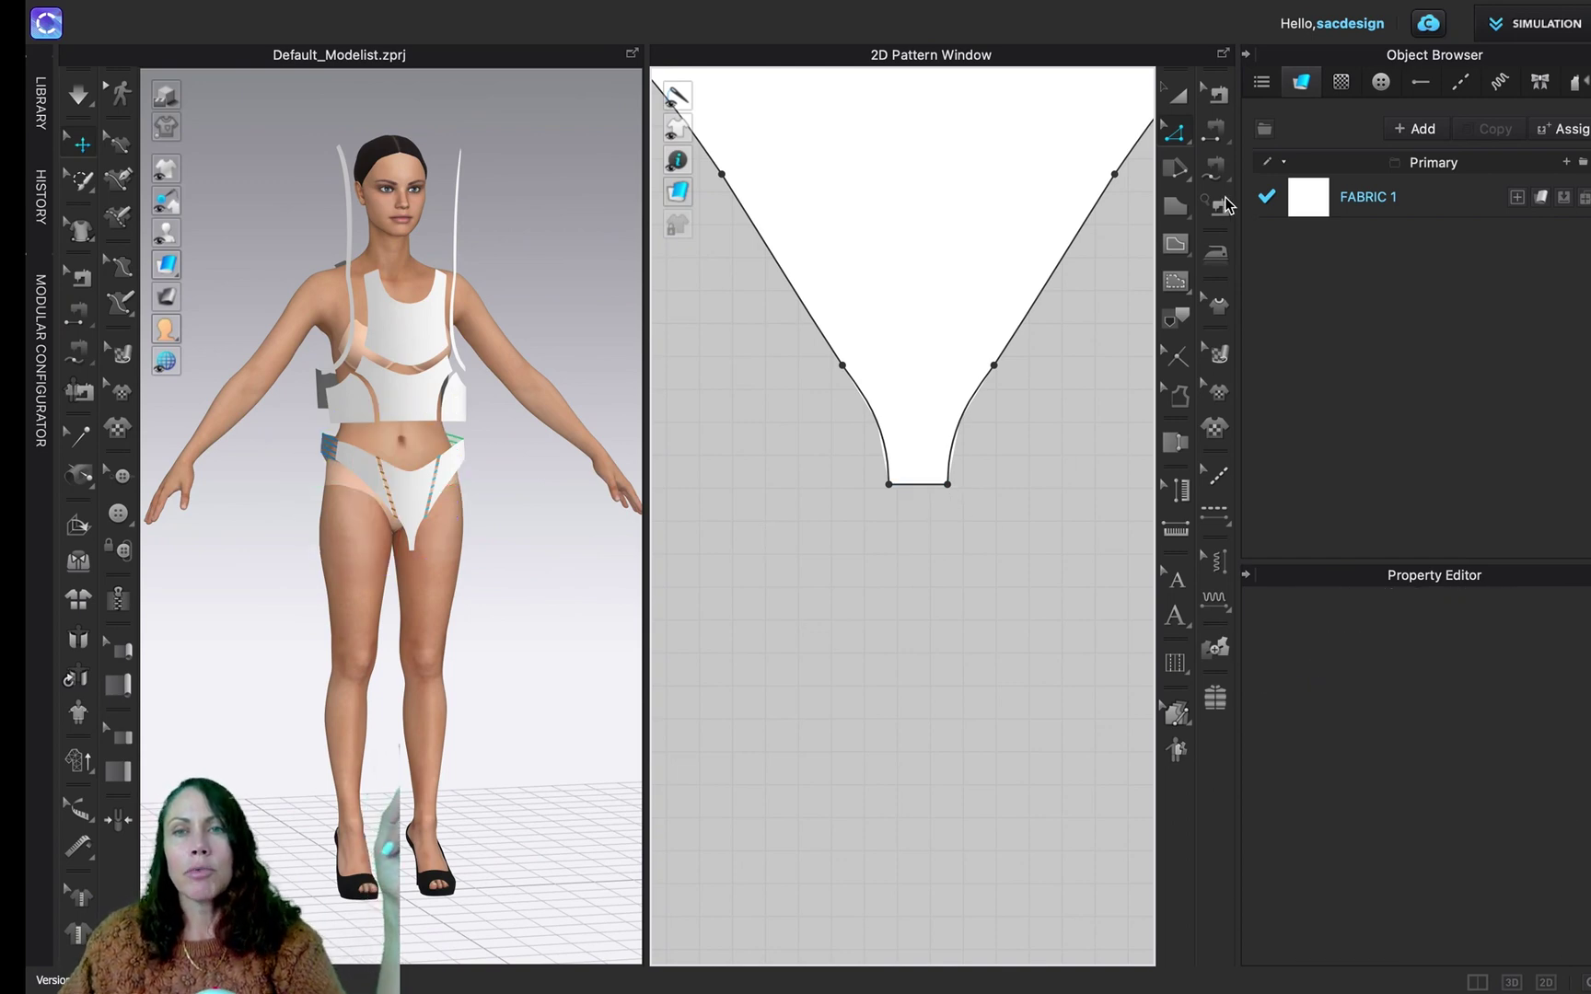
Sew the back piece's crotch edge to the front piece's crotch edge of the bikini bottom with Segment Sewing
left_click(1216, 141)
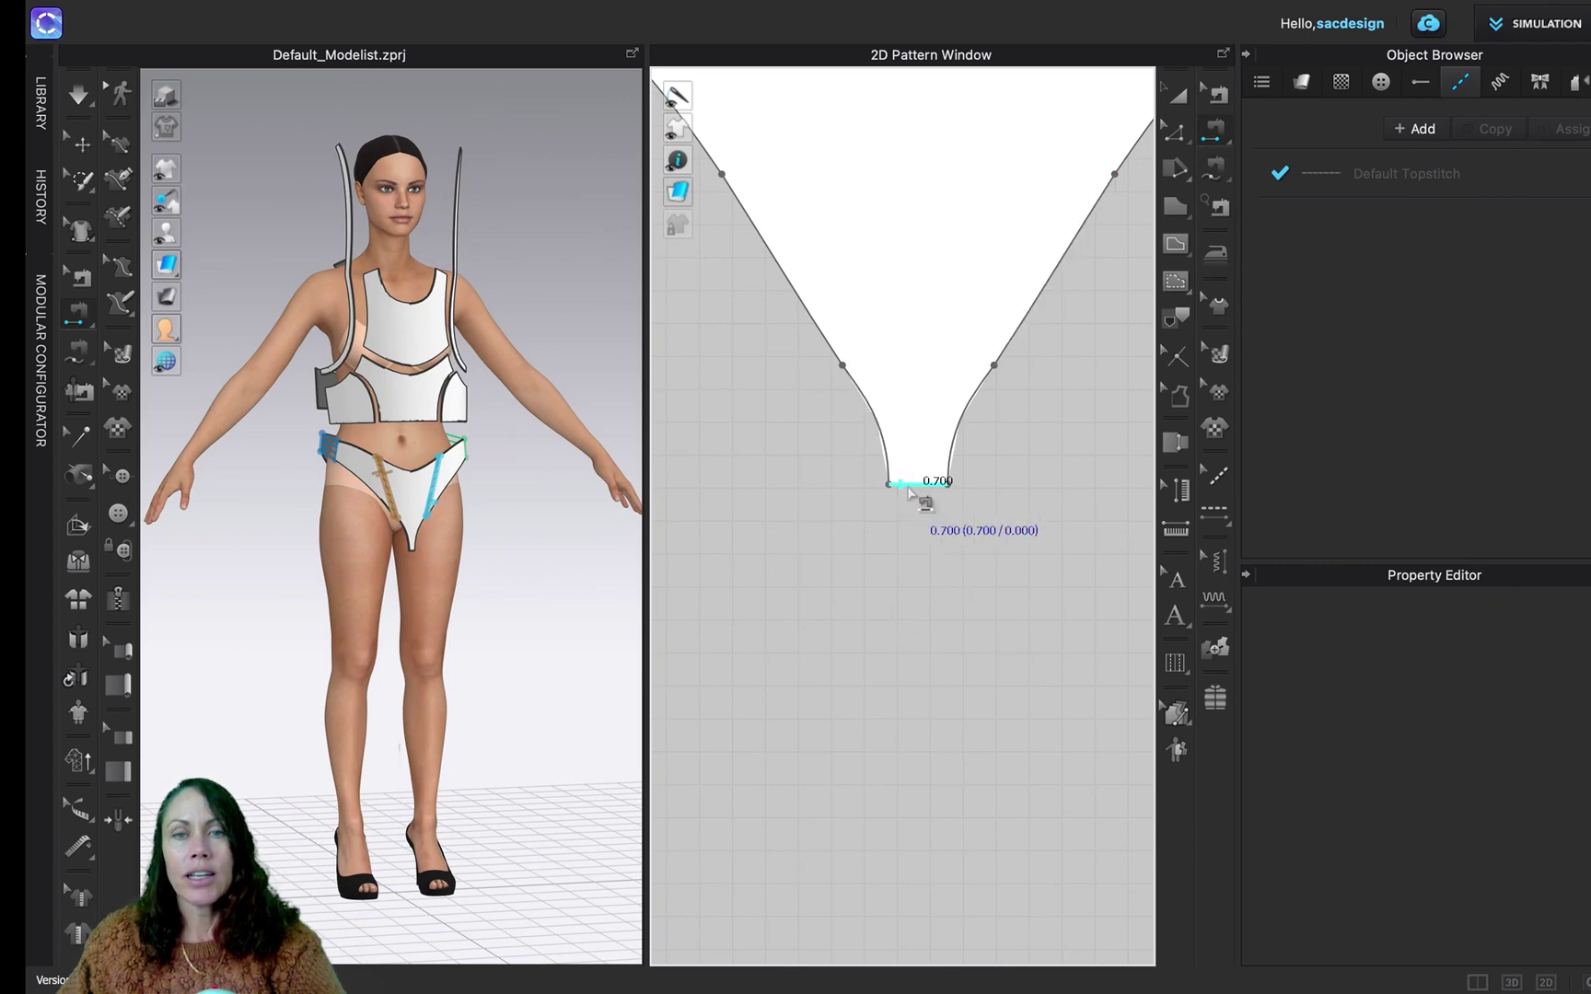
scroll(738, 650, "down", 4)
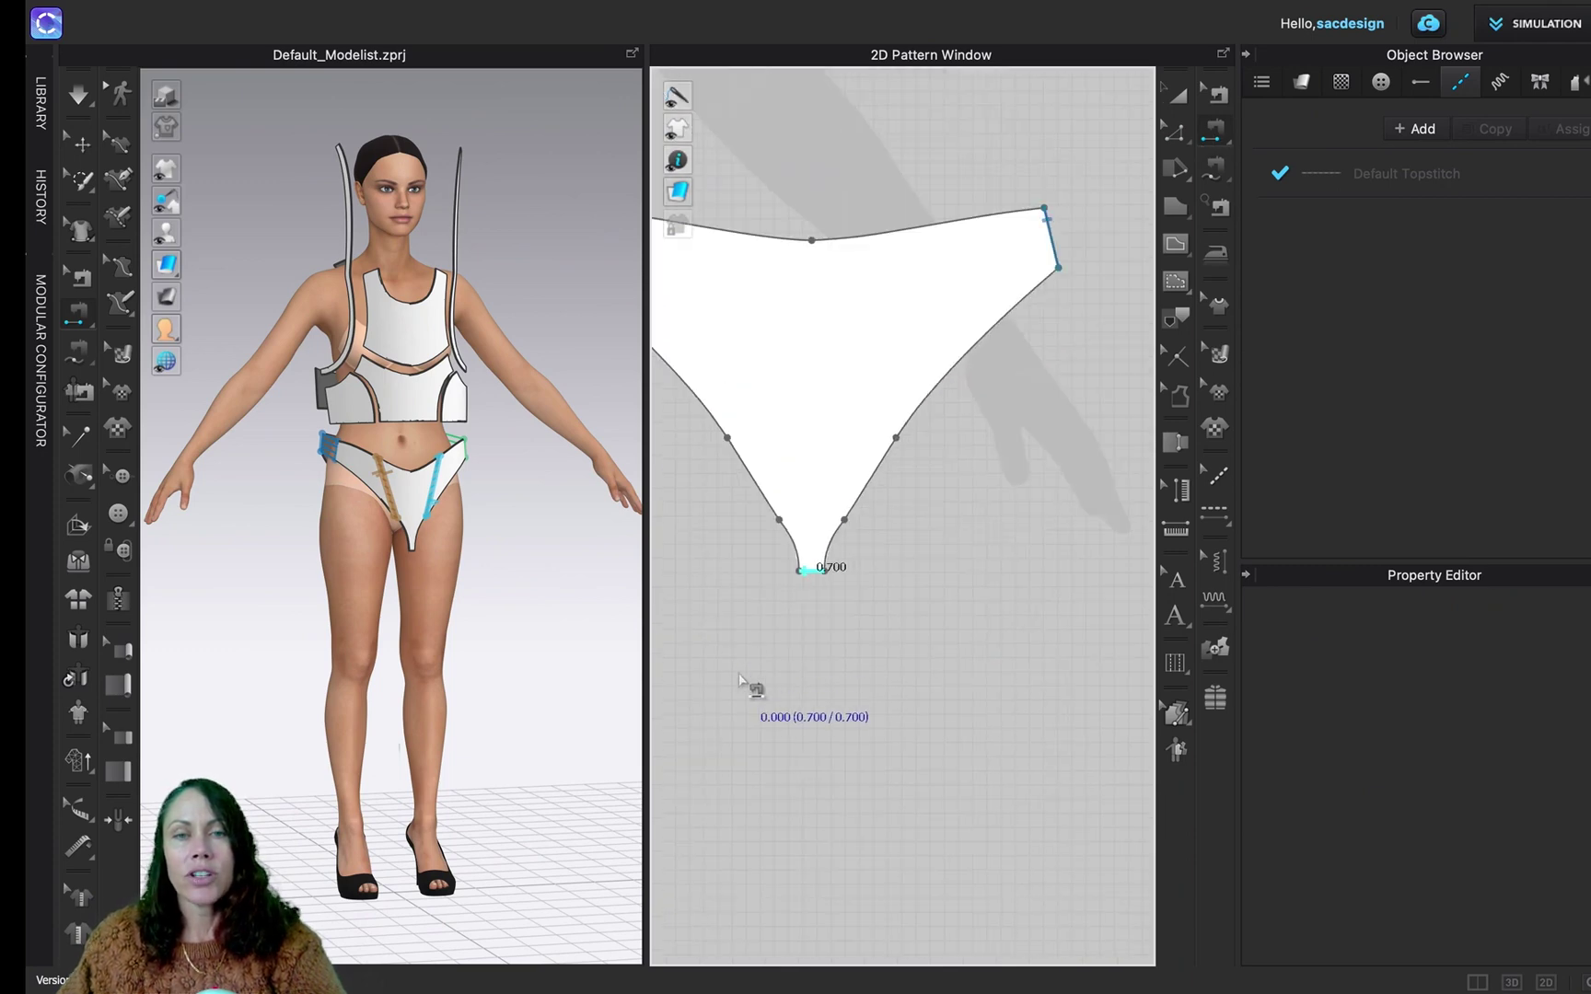
right_click_drag(749, 685, 999, 657)
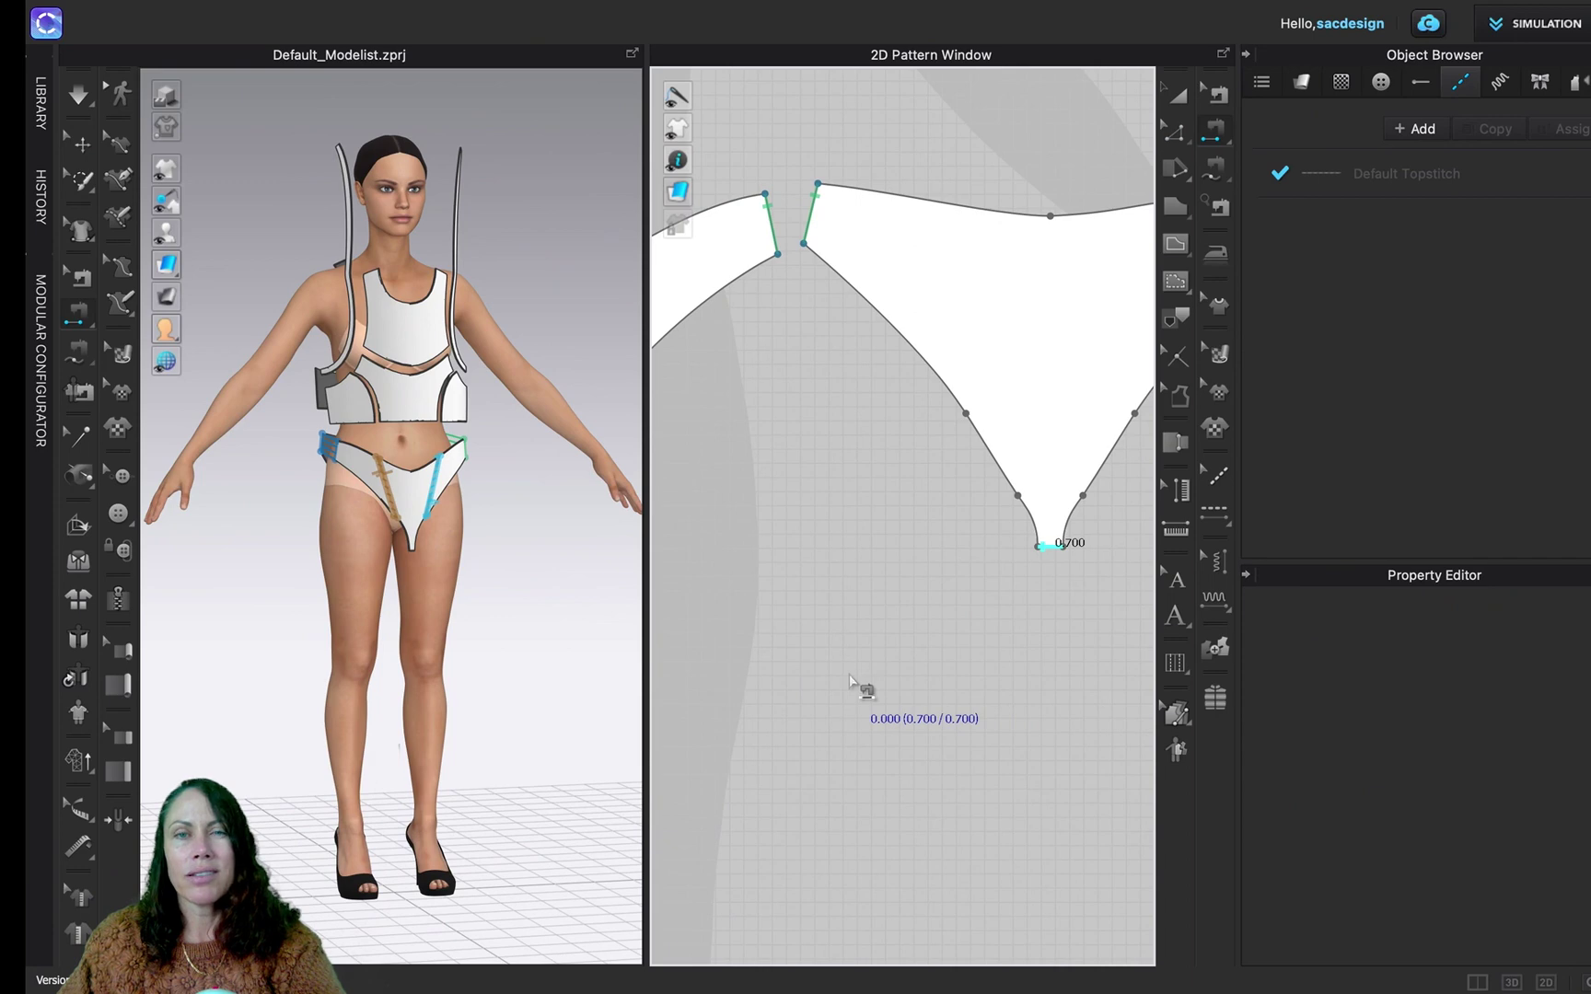
scroll(851, 685, "down", 2)
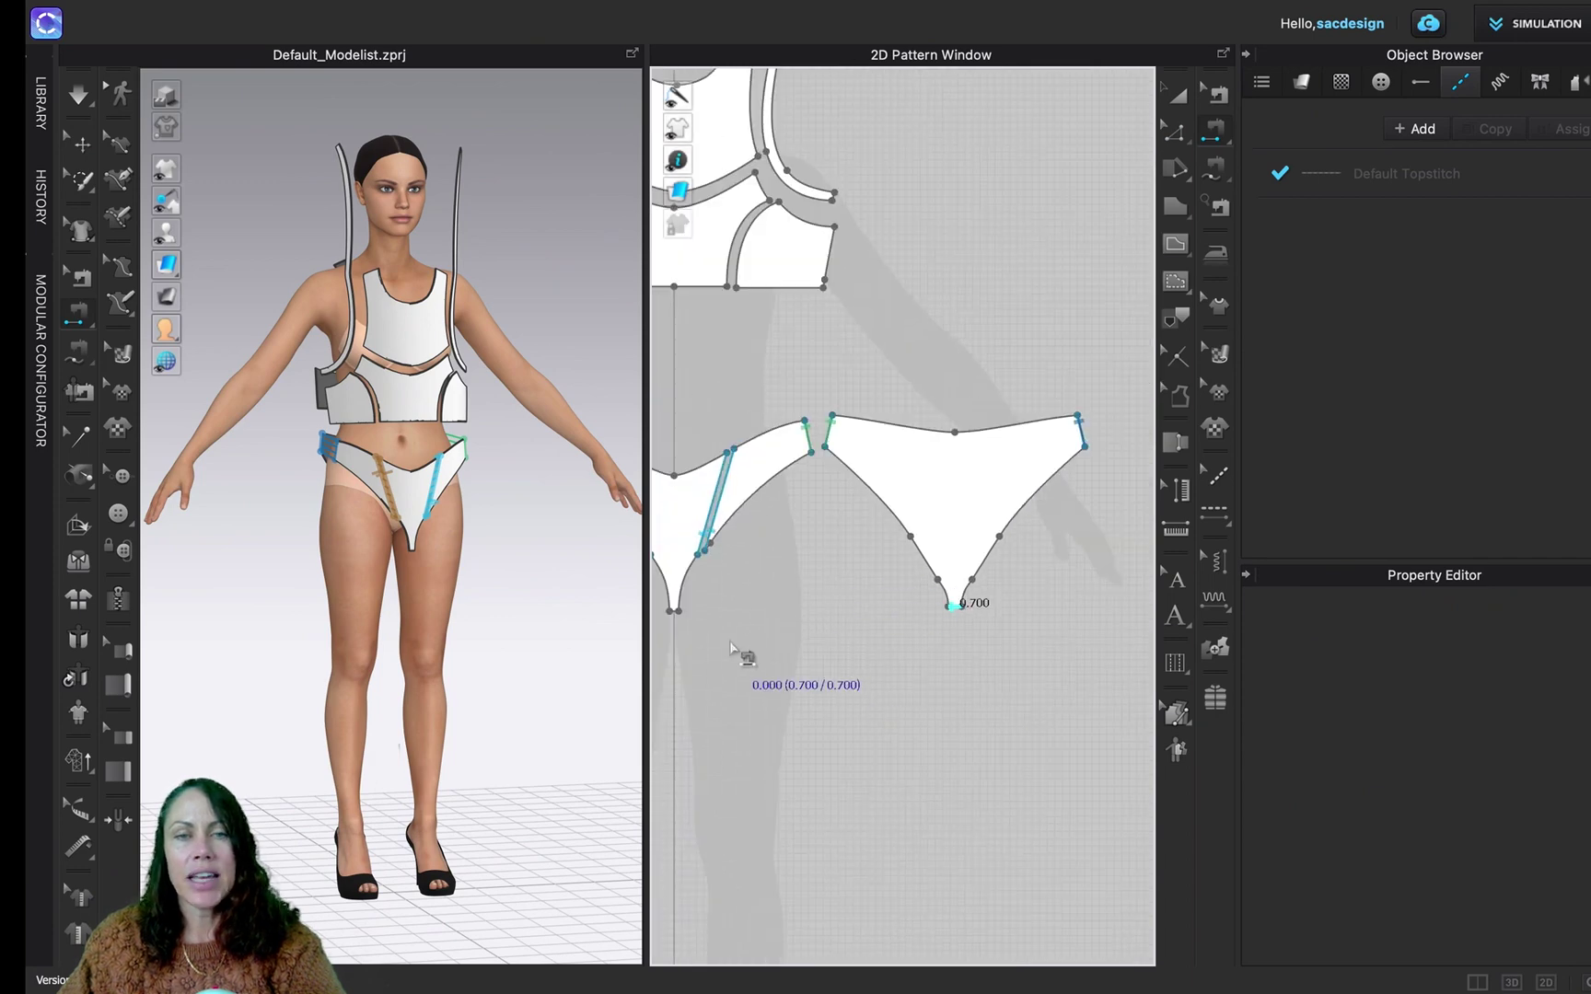
scroll(738, 654, "up", 5)
right_click_drag(783, 657, 952, 657)
scroll(952, 658, "down", 3)
scroll(887, 578, "up", 3)
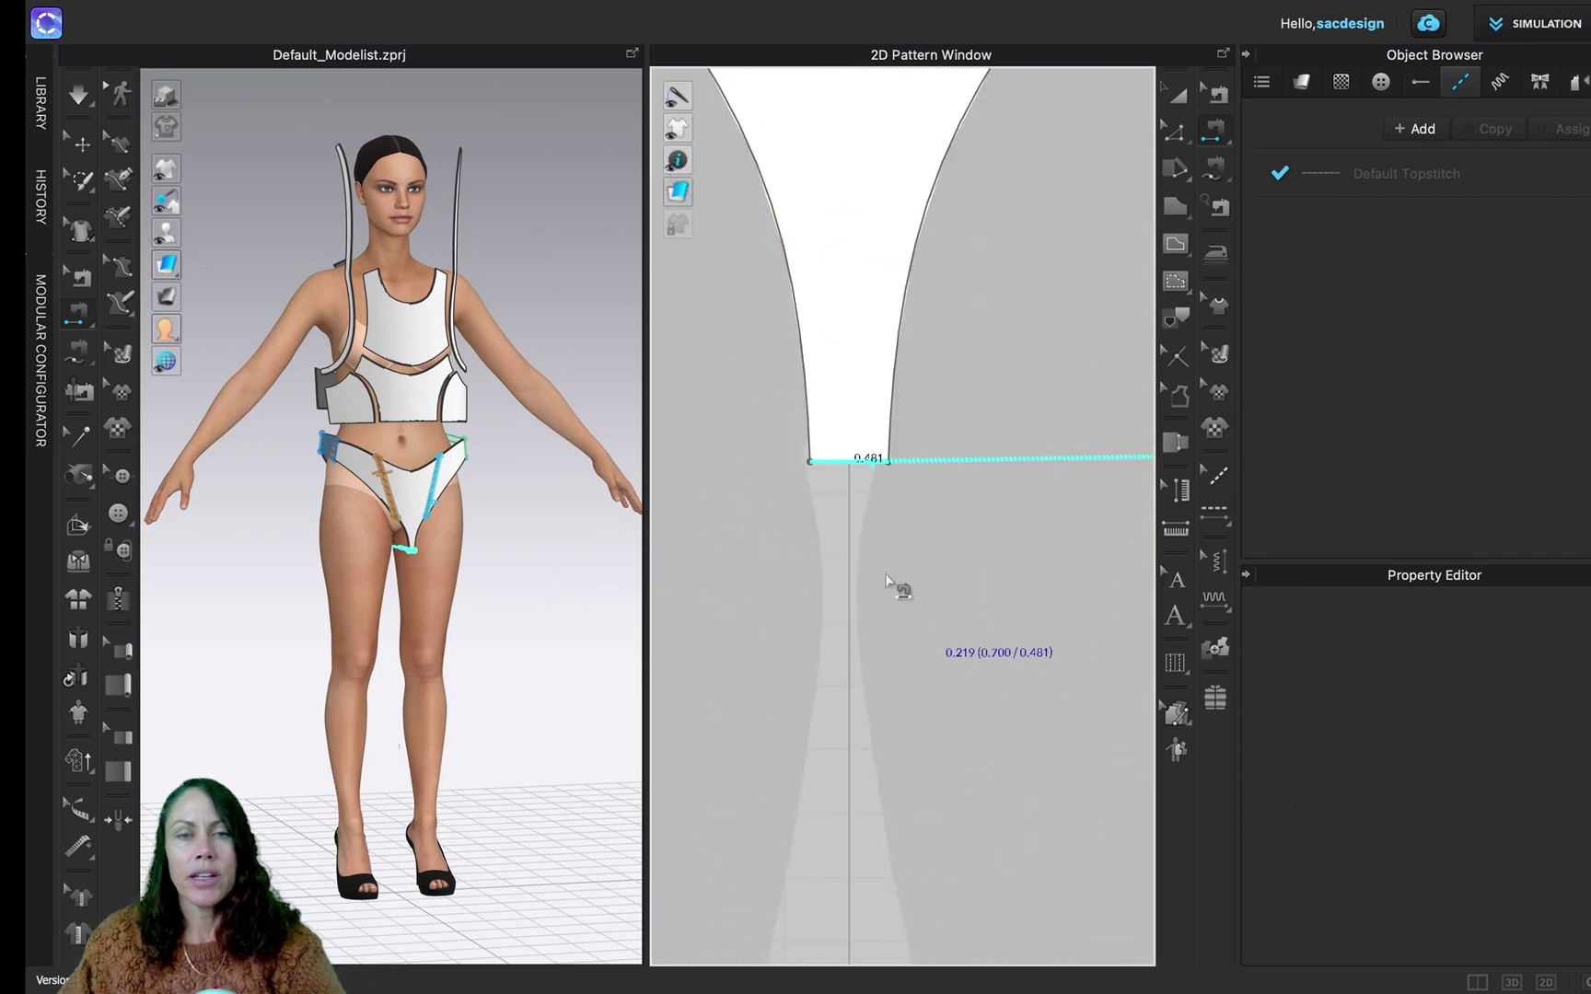
left_click(874, 468)
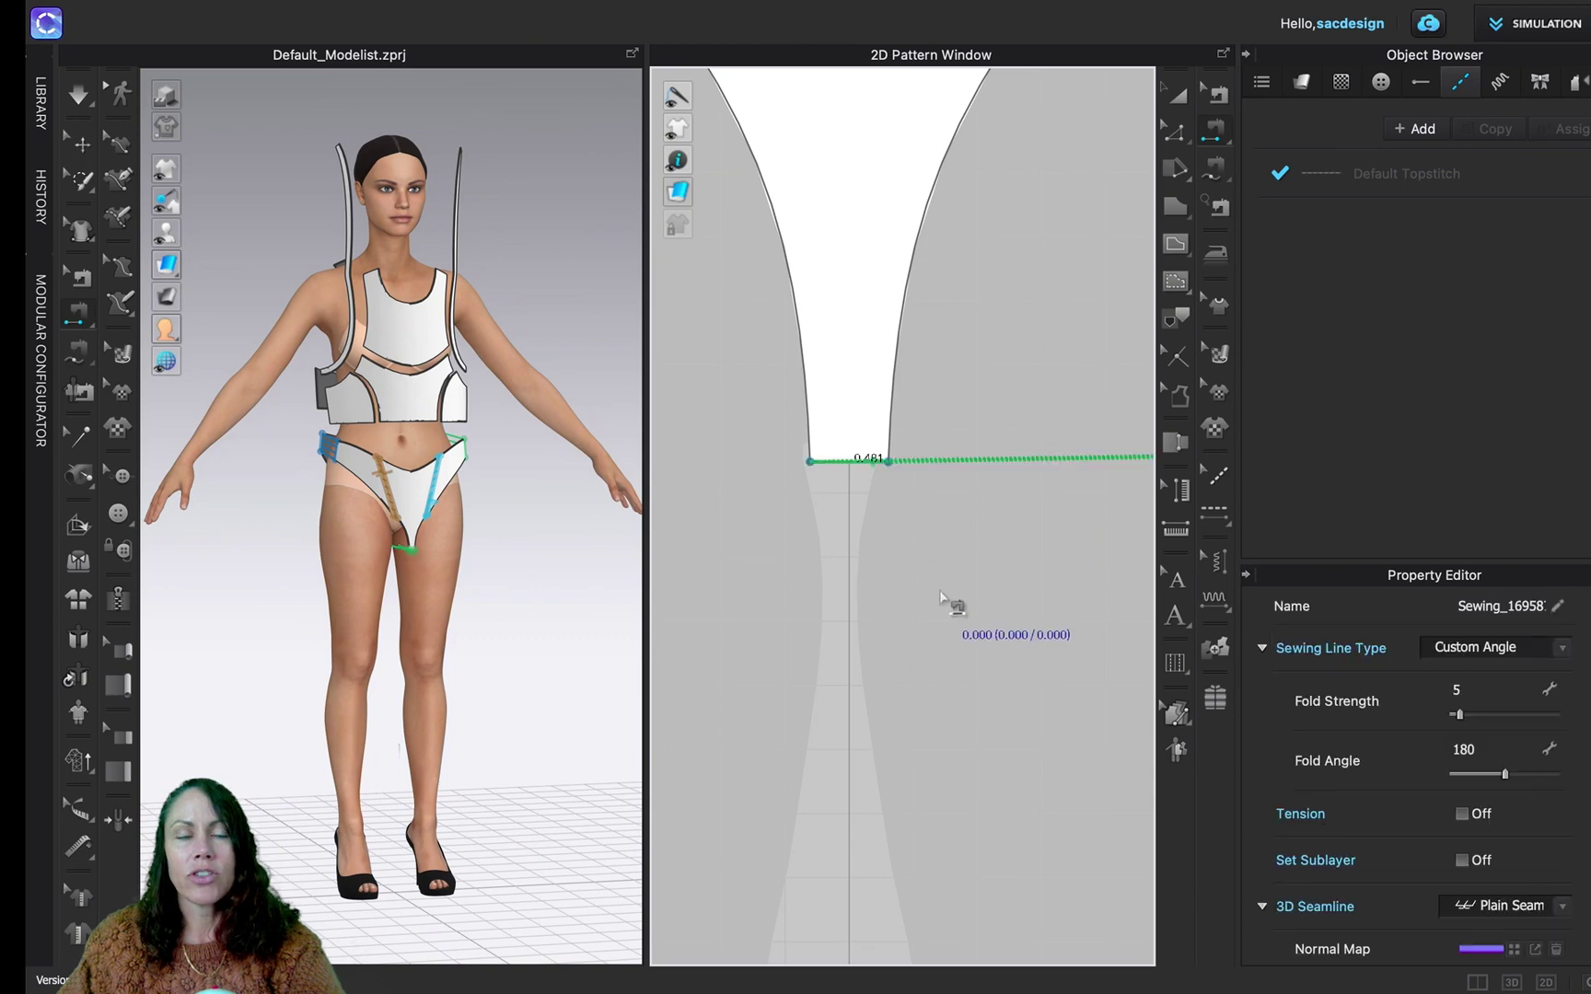
scroll(948, 617, "down", 3)
right_click_drag(990, 657, 925, 719)
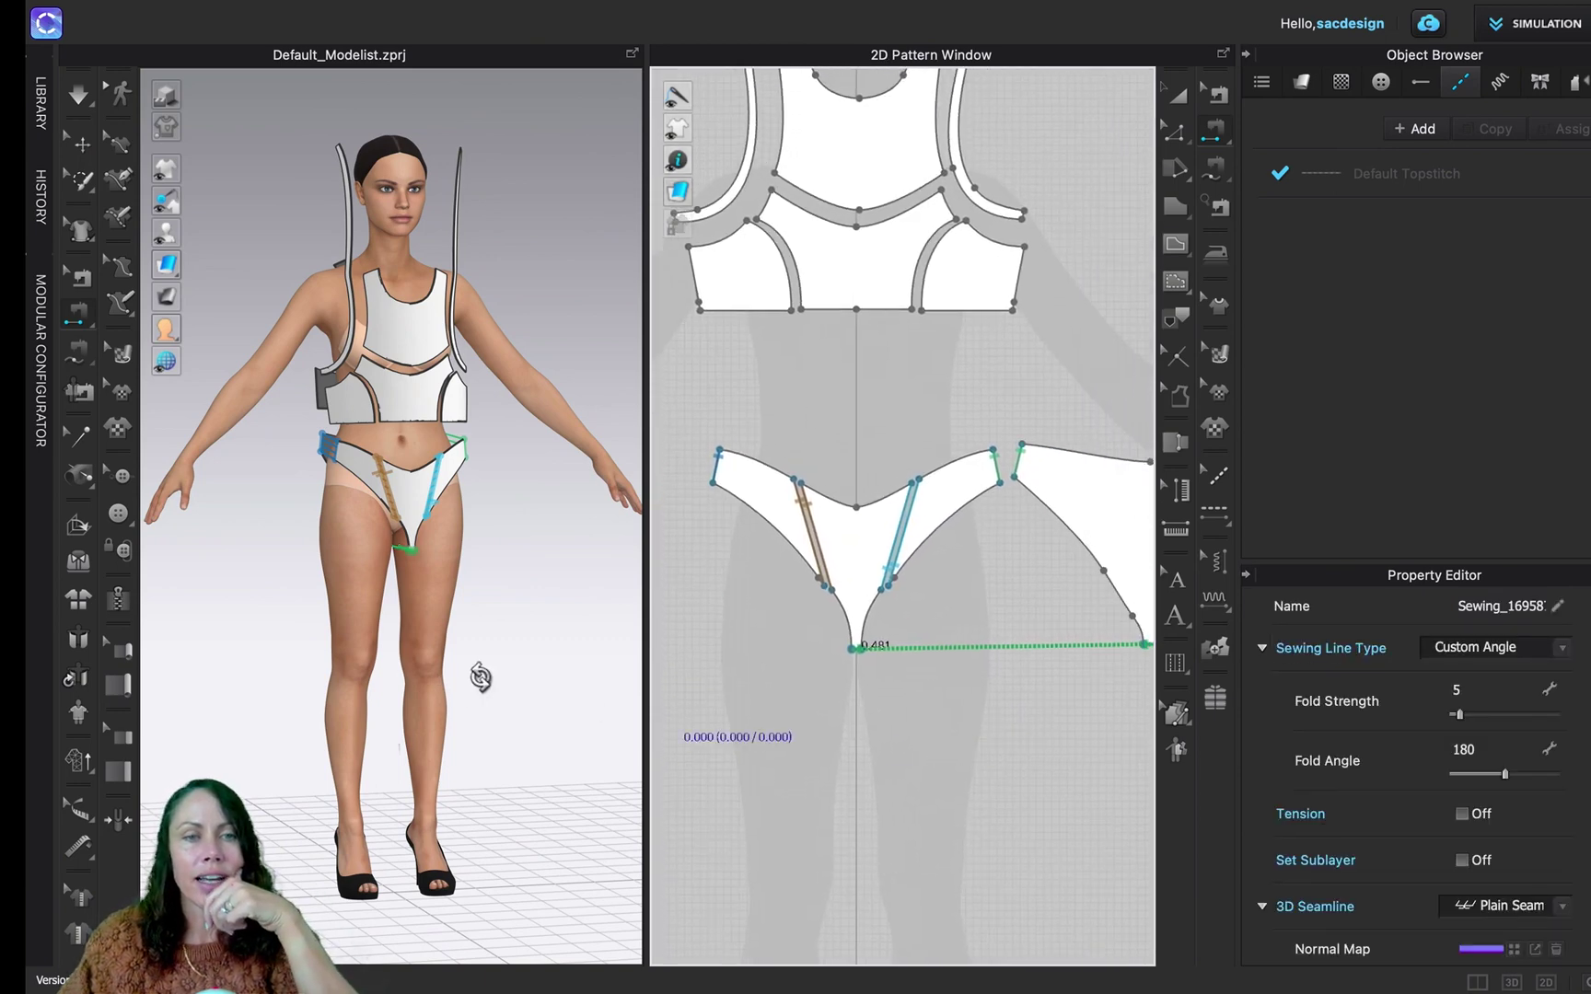
right_click_drag(479, 678, 422, 693)
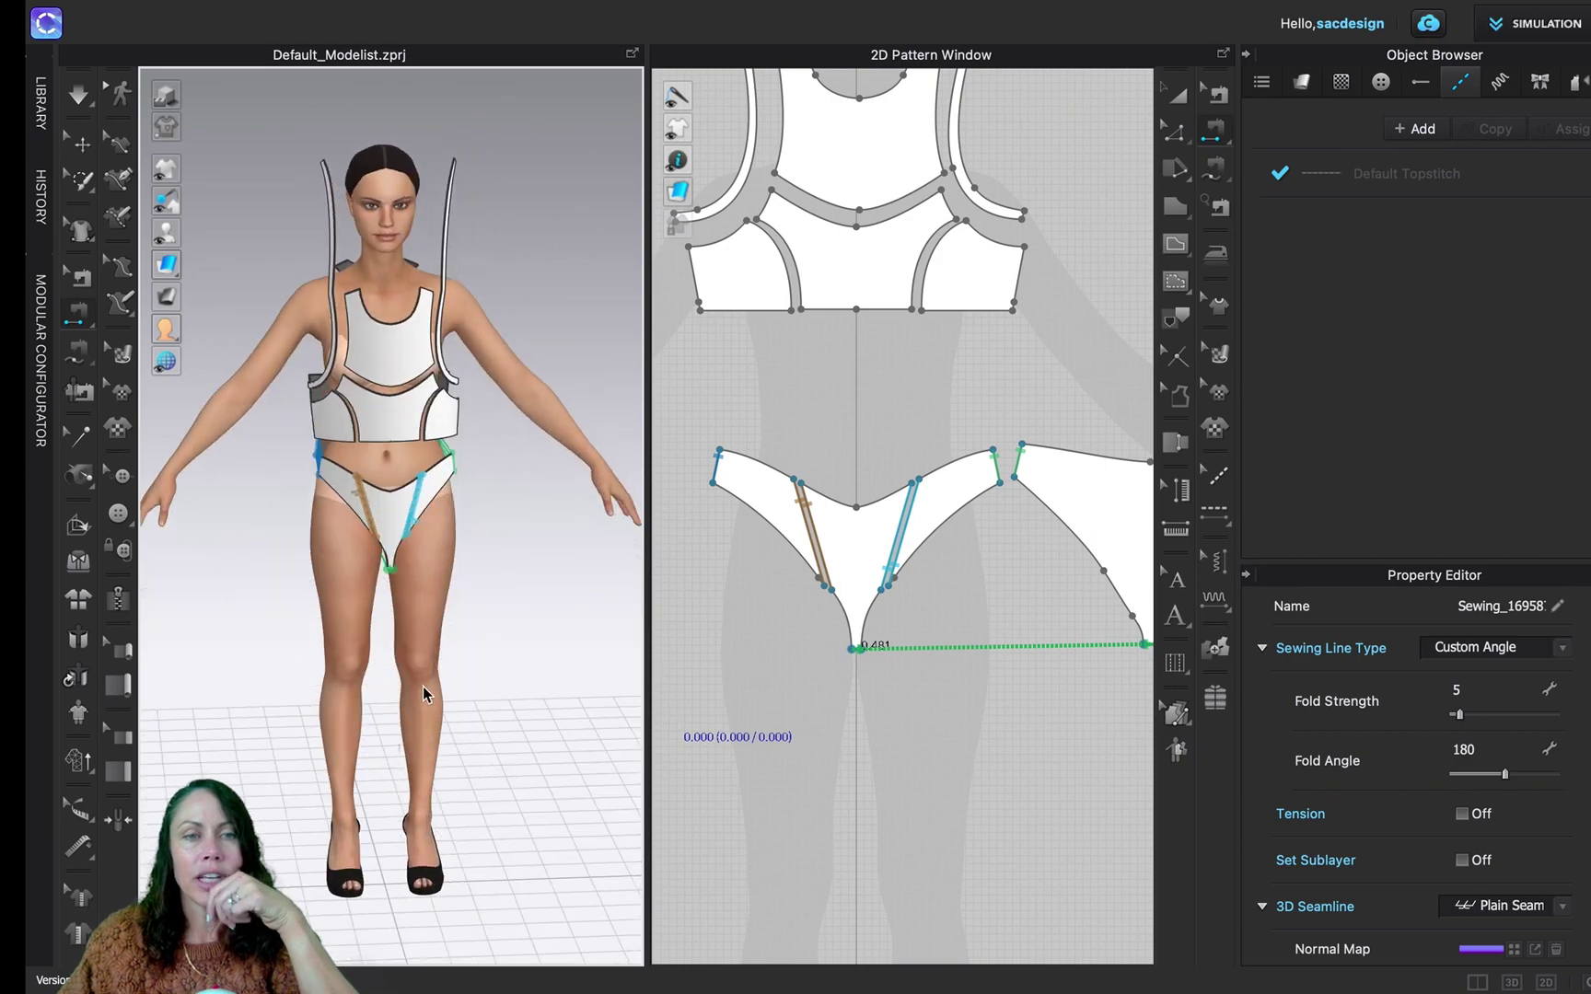